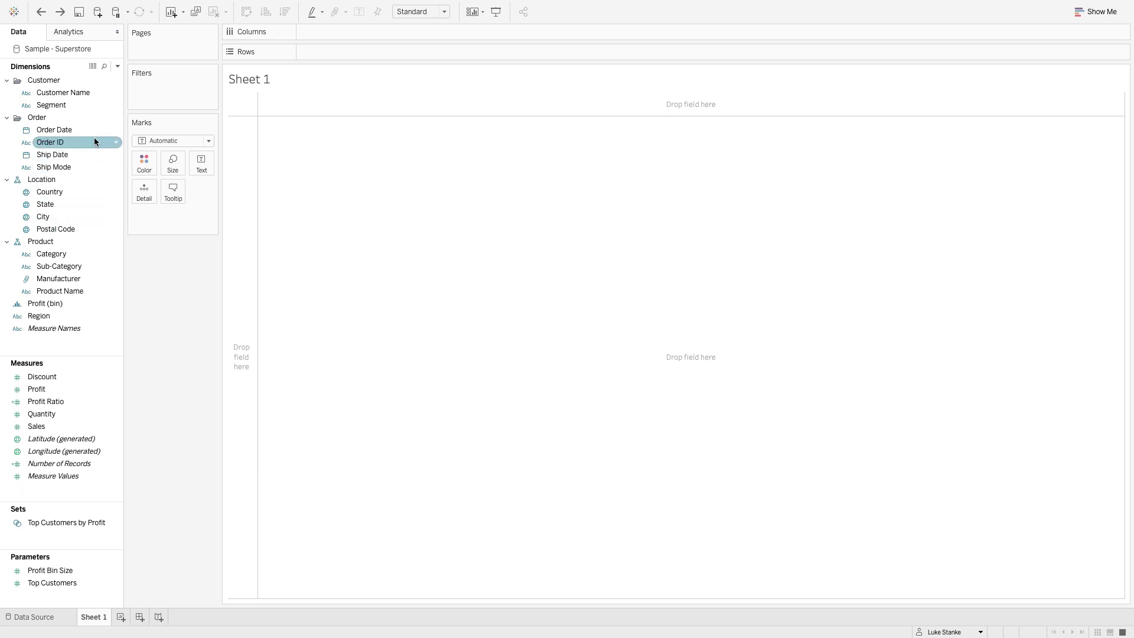
- Create a calculated field 'Days to Ship' equal to [Ship Date] - [Order Date]
click(118, 67)
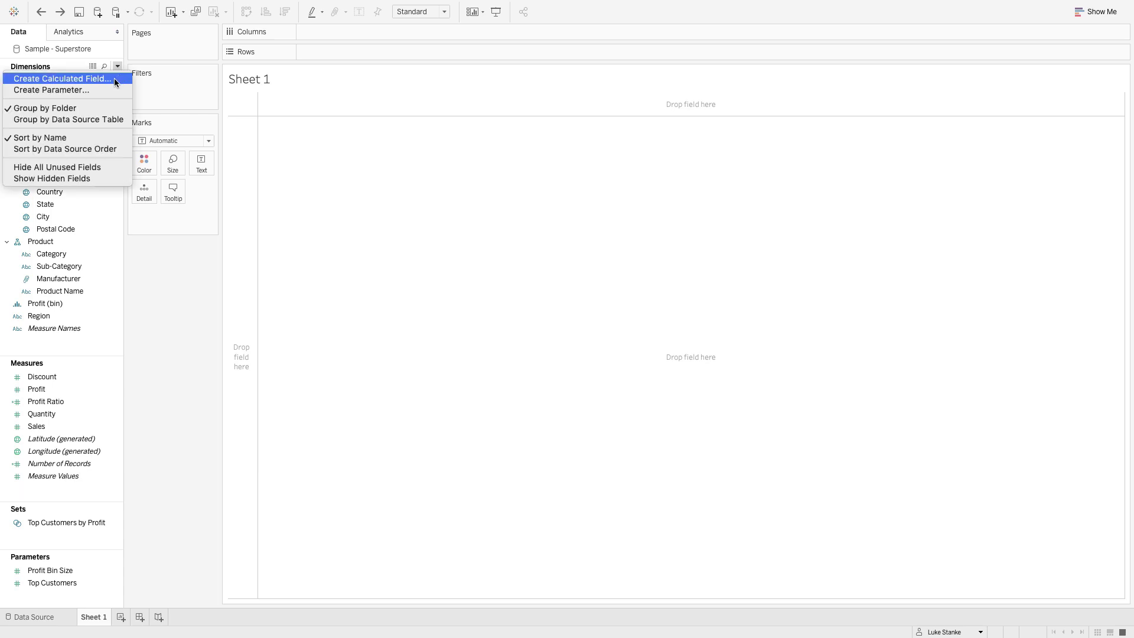
click(114, 78)
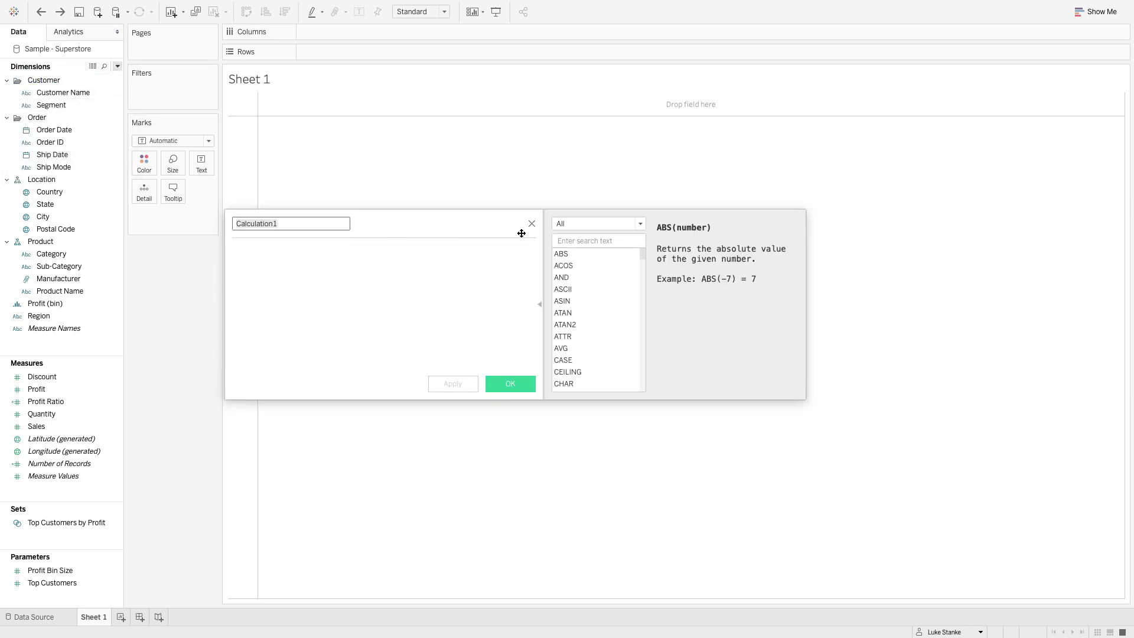
text(Day)
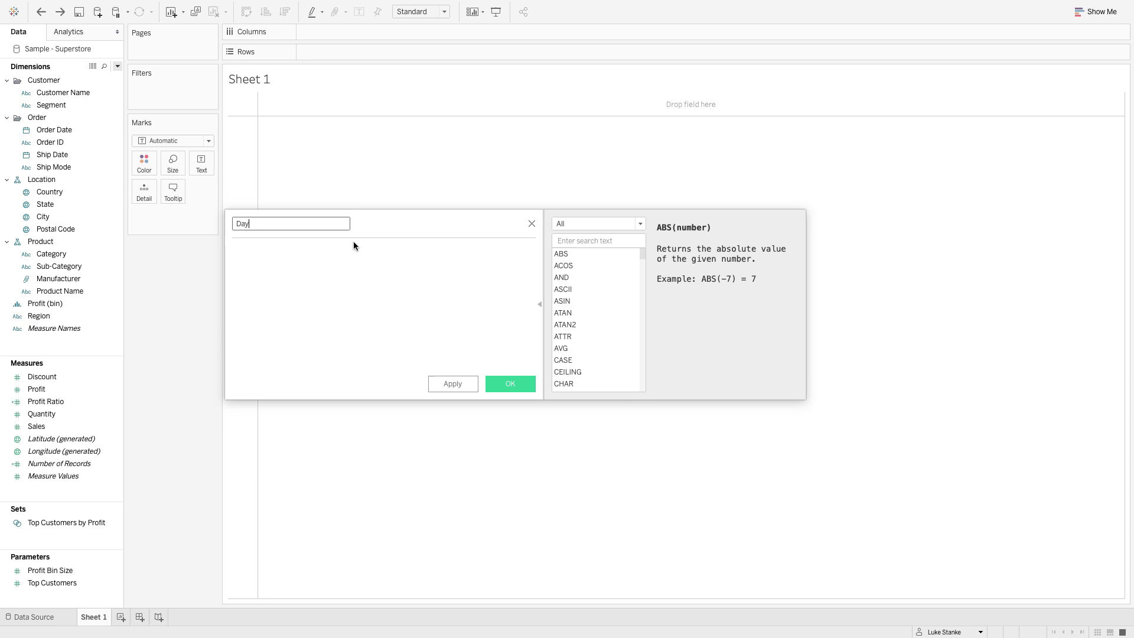
text(s to Ship)
key(Tab)
text(sh)
key(Return)
text(- o)
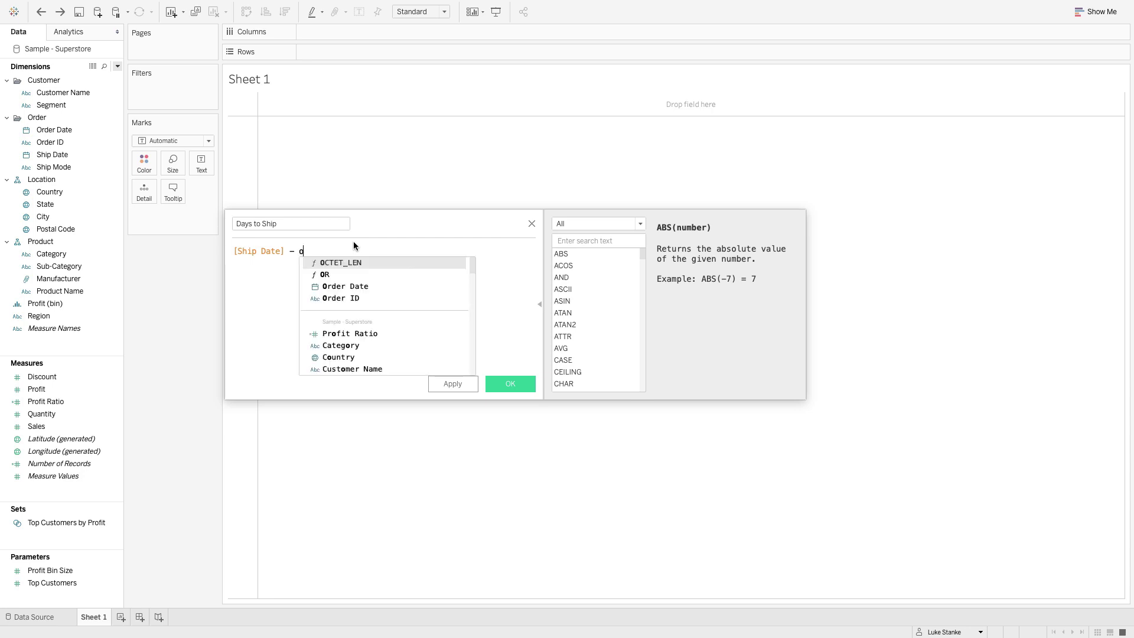
text(r)
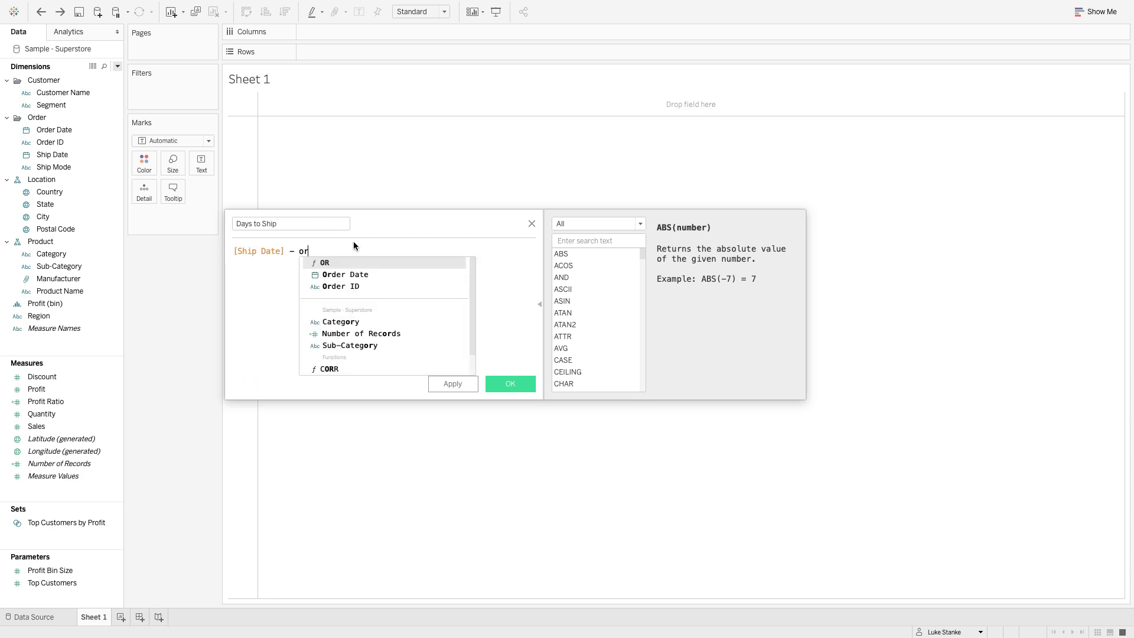
key(Down)
key(Return)
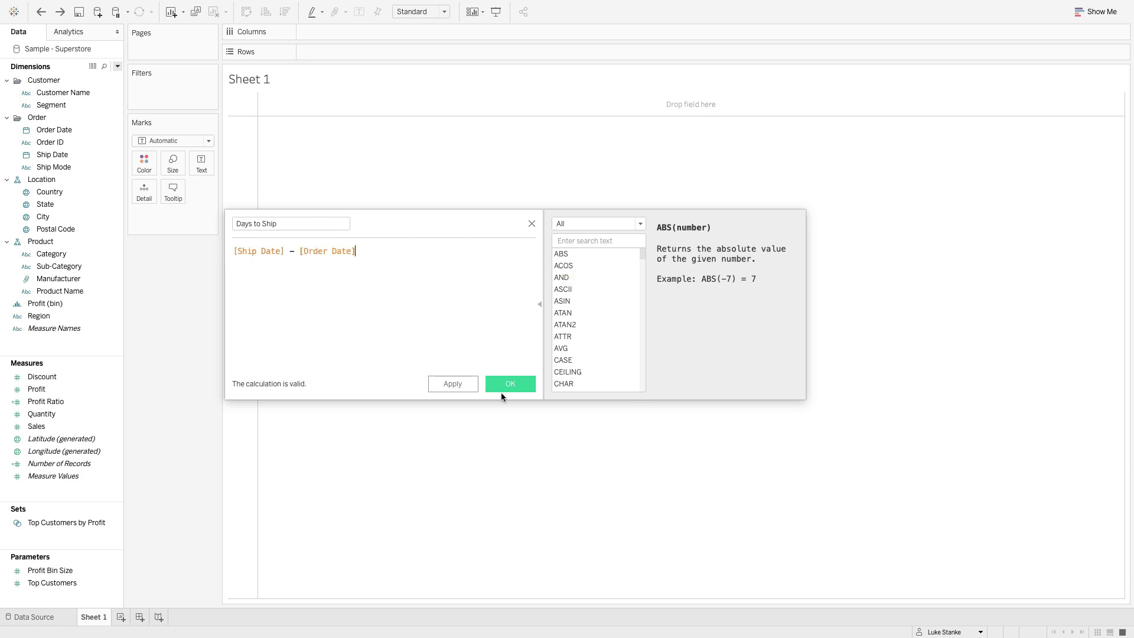
click(502, 390)
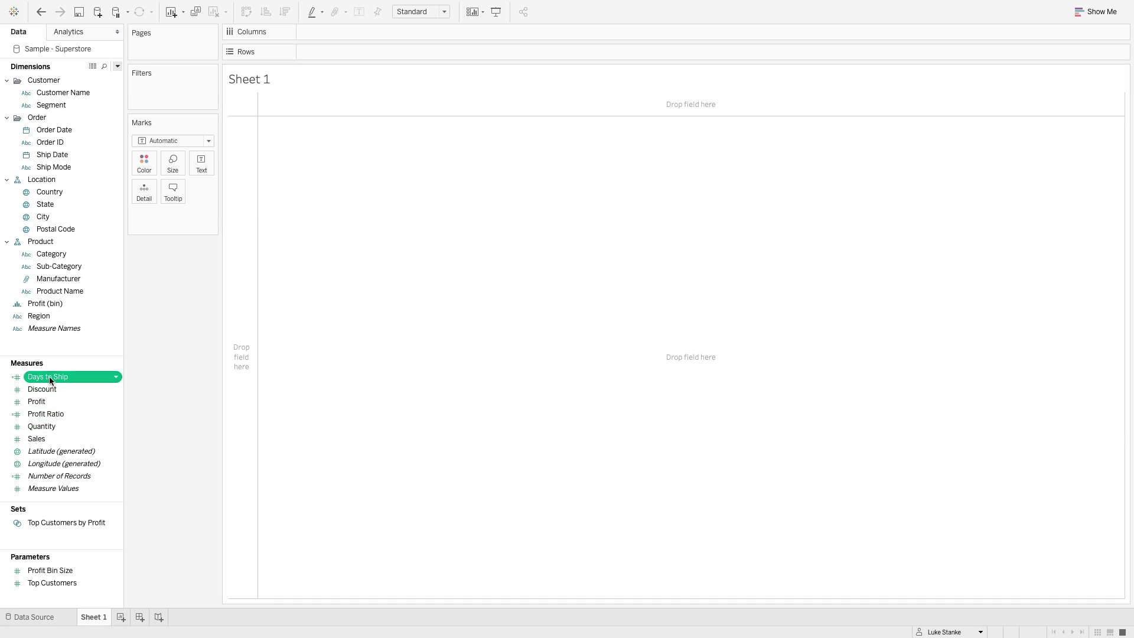
- Place Days to Ship on Columns as a discrete dimension showing headers 0–7
key(shift)
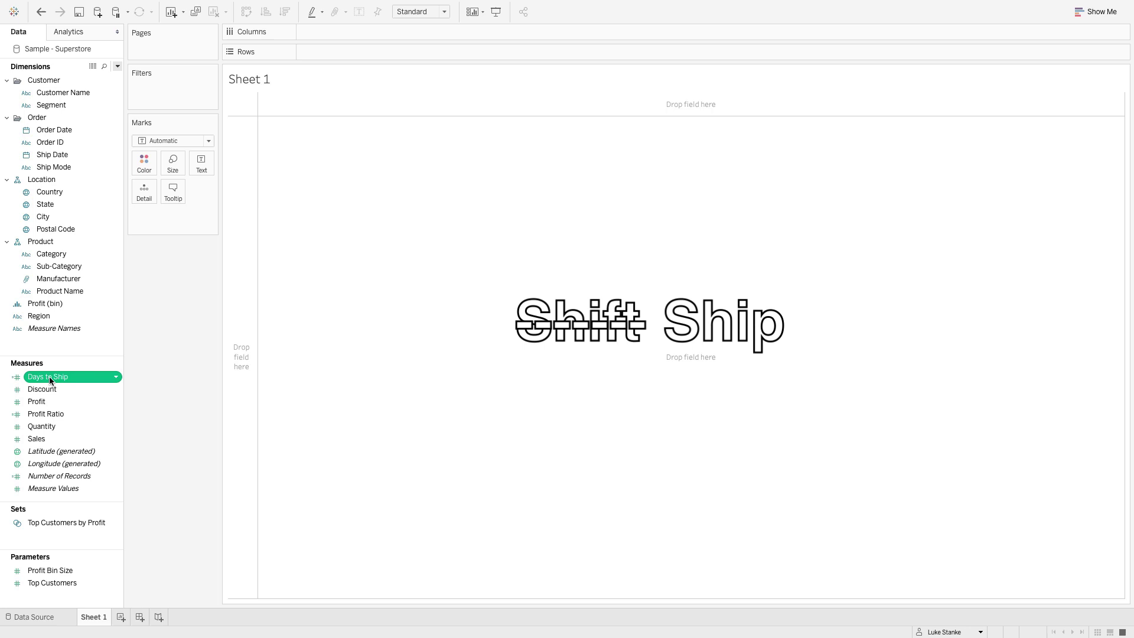
drag(48, 377, 347, 34)
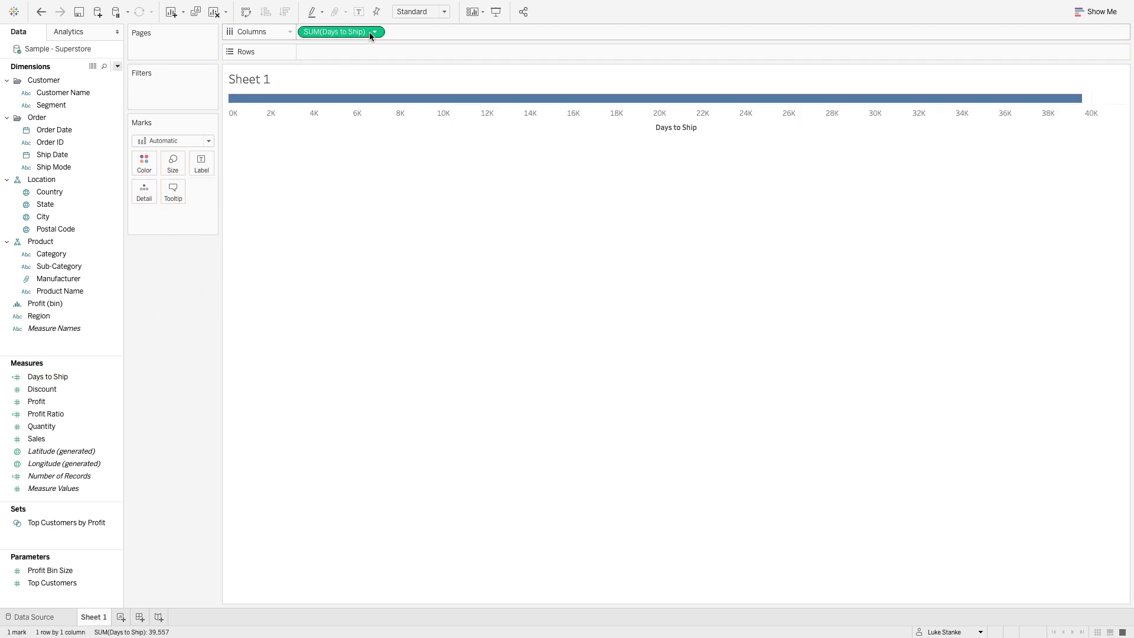
click(374, 33)
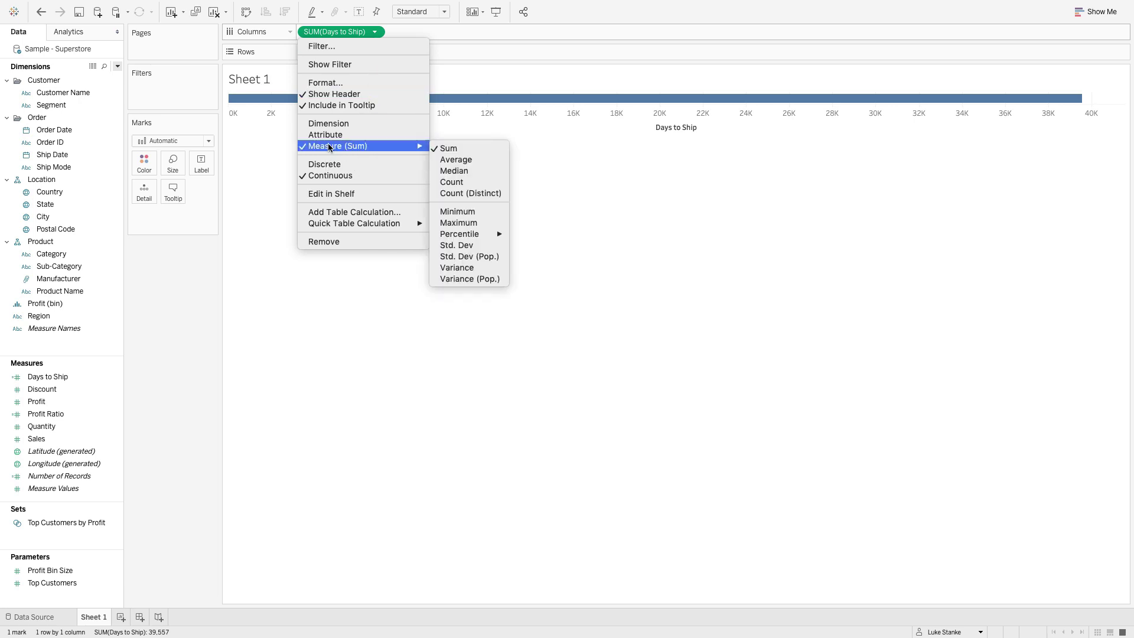
click(330, 124)
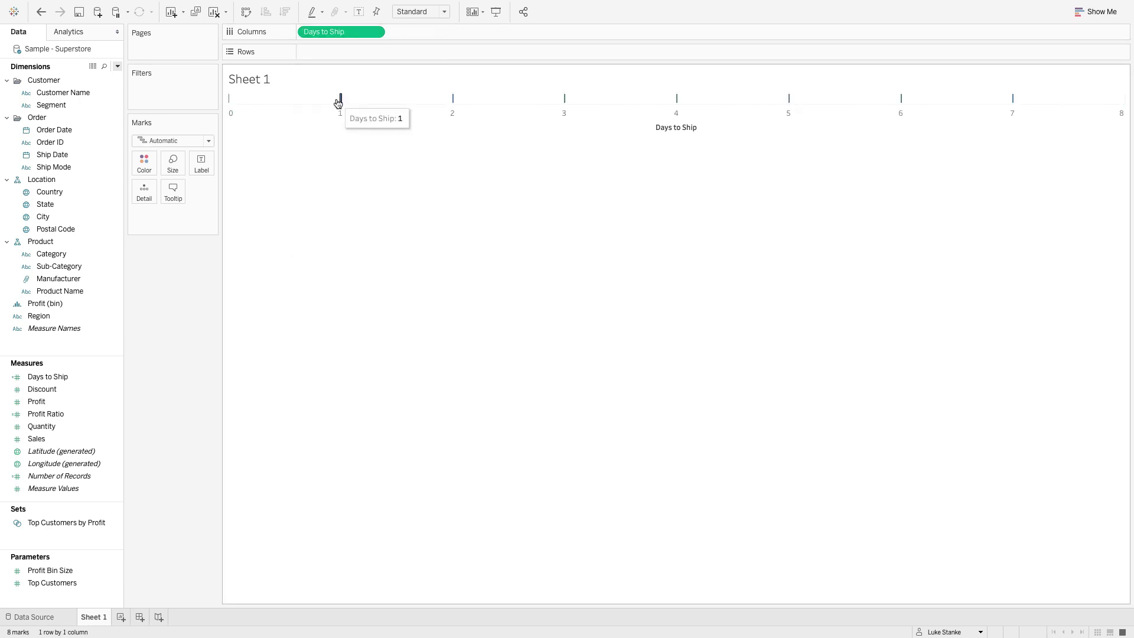
click(376, 32)
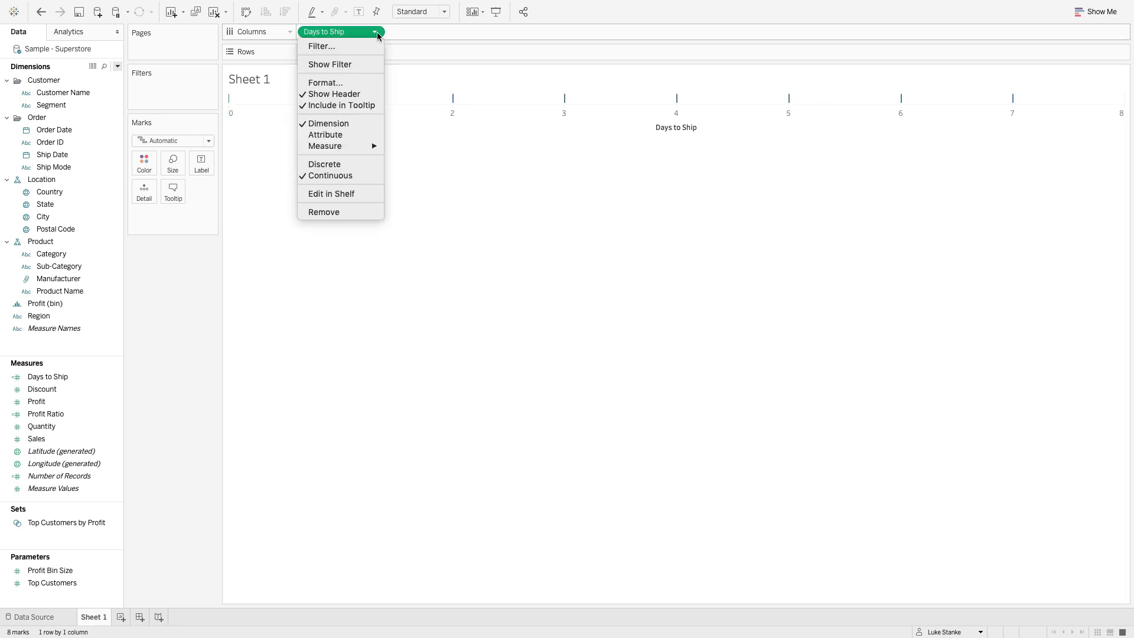
click(356, 164)
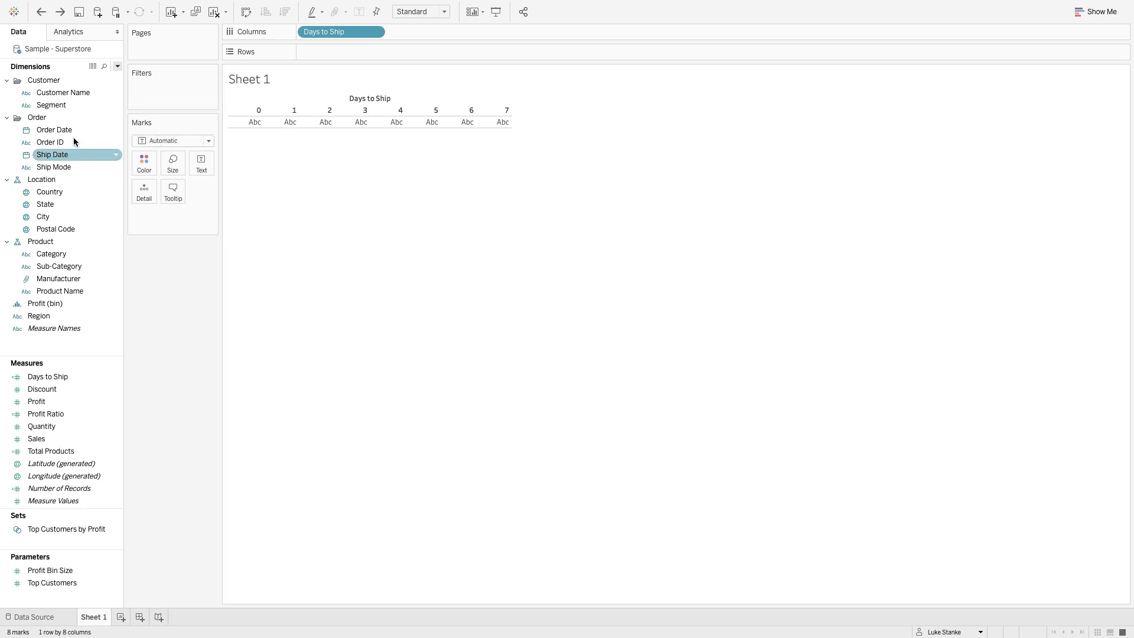
- Create a calculated field 'Total Orders' defined as COUNTD([Order ID])
click(117, 67)
click(117, 82)
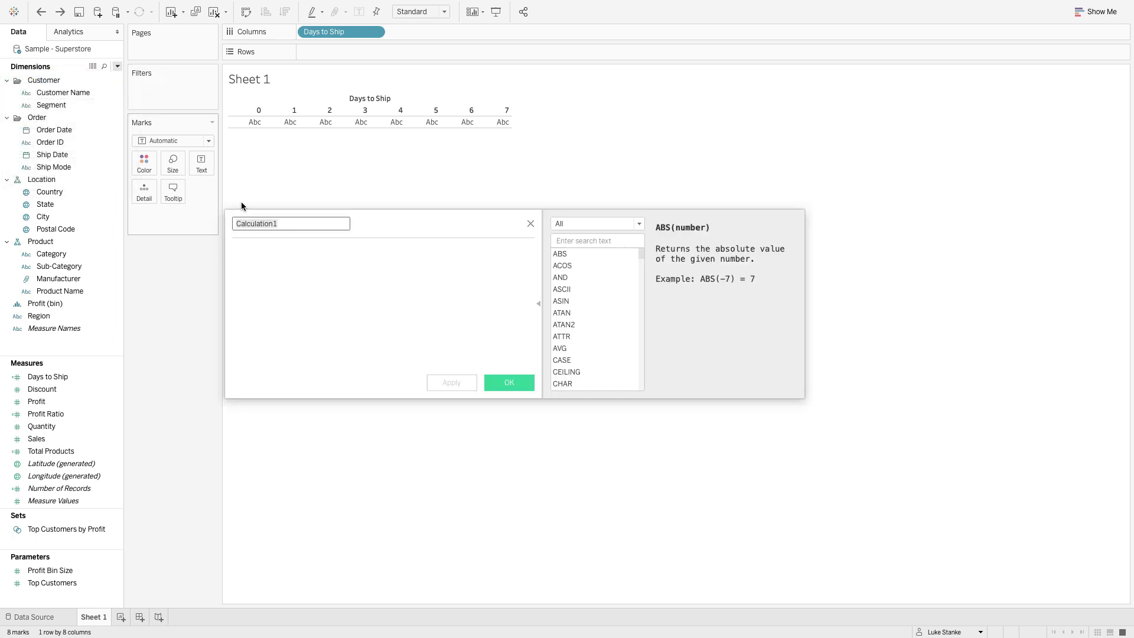
text(Total )
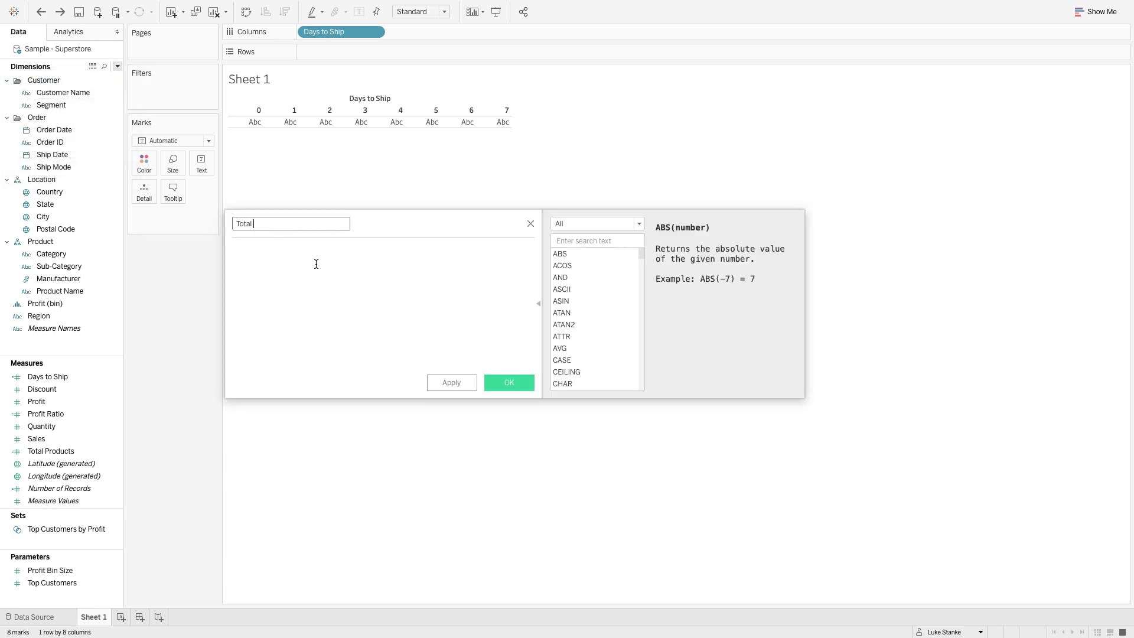
text(Orders)
click(316, 264)
text(COUNT)
key(Return)
text(Or)
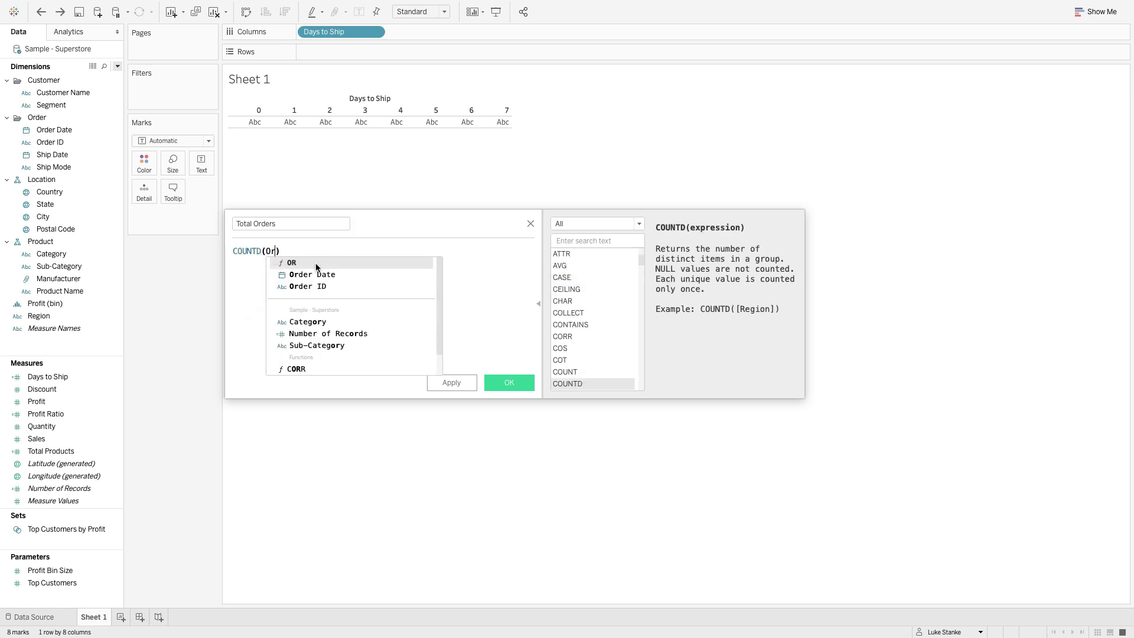
key(Down)
key(Down)
key(Return)
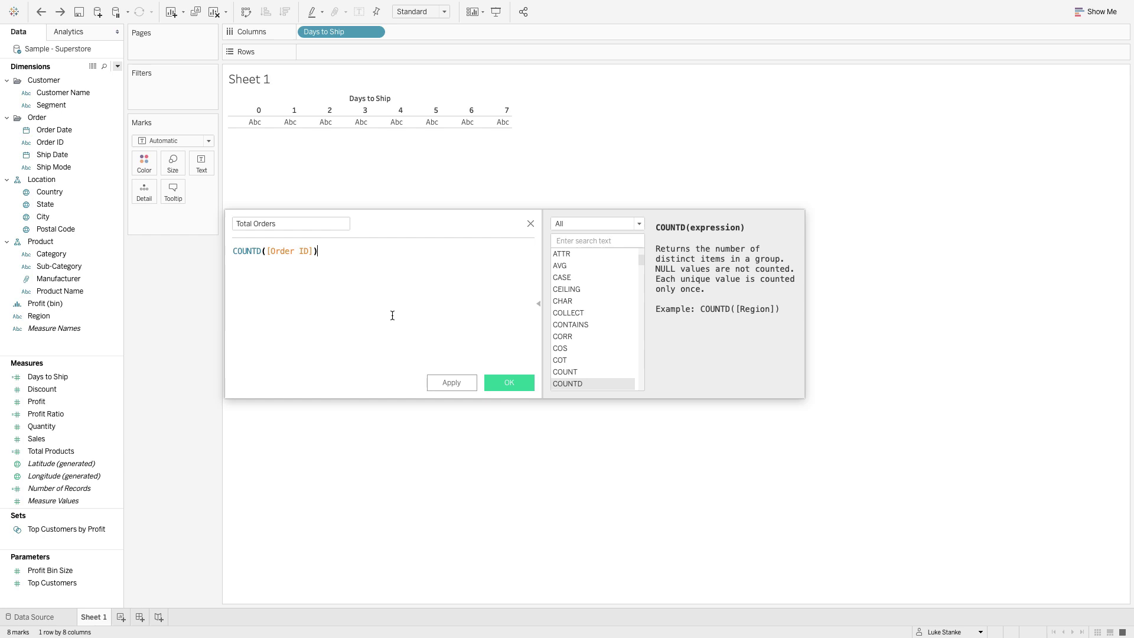
click(495, 386)
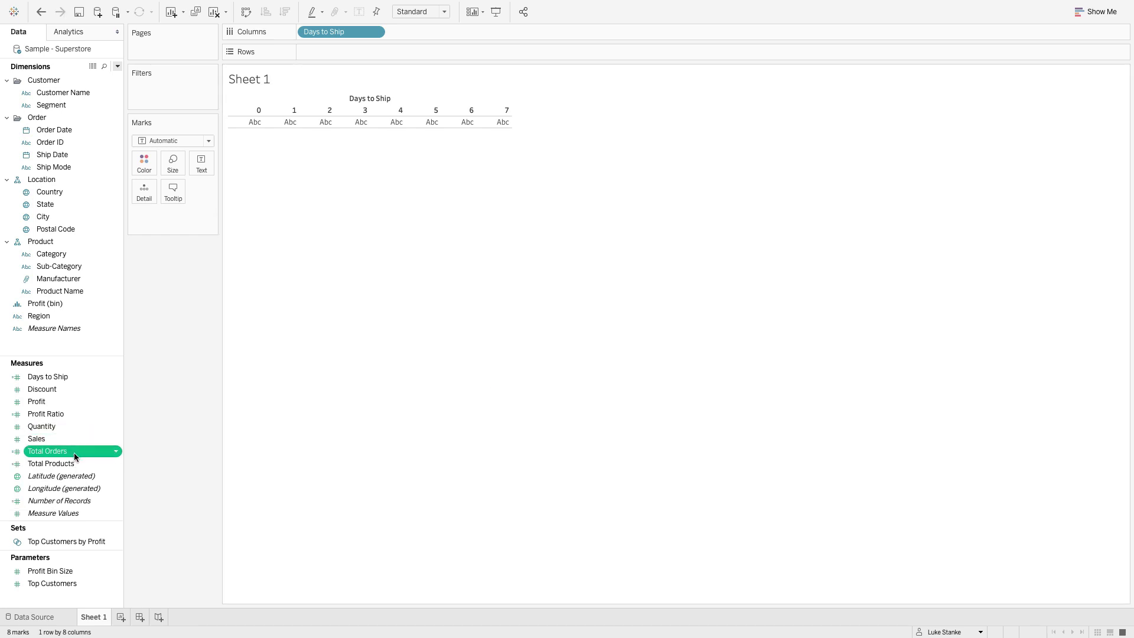
- Put Total Orders on Rows as bars for each Days to Ship value 0–7
drag(74, 453, 364, 58)
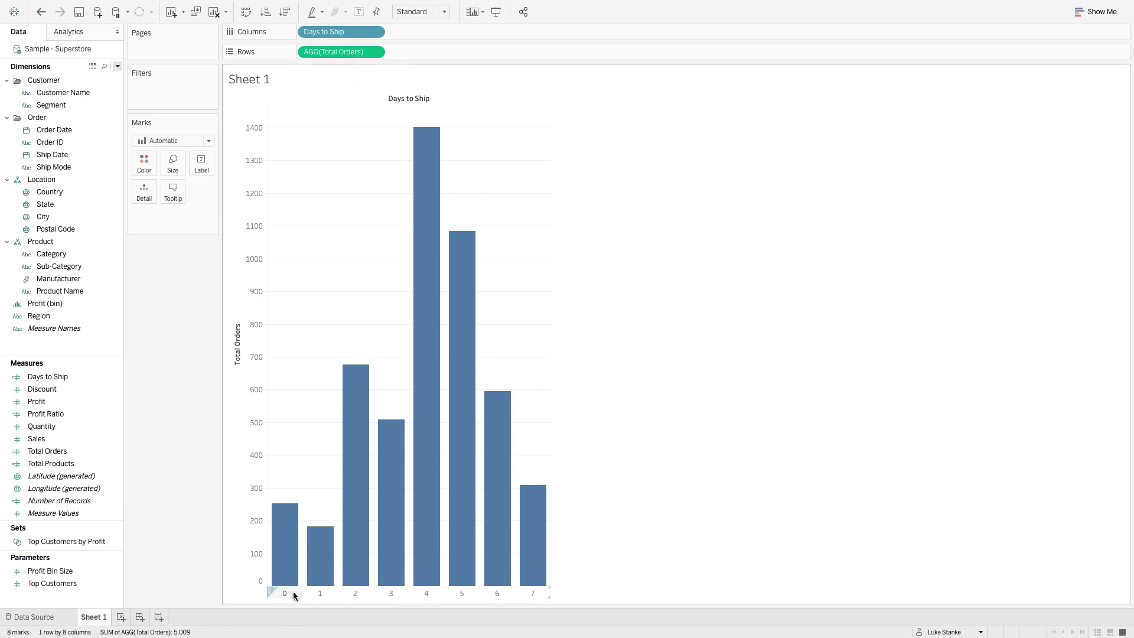
click(373, 33)
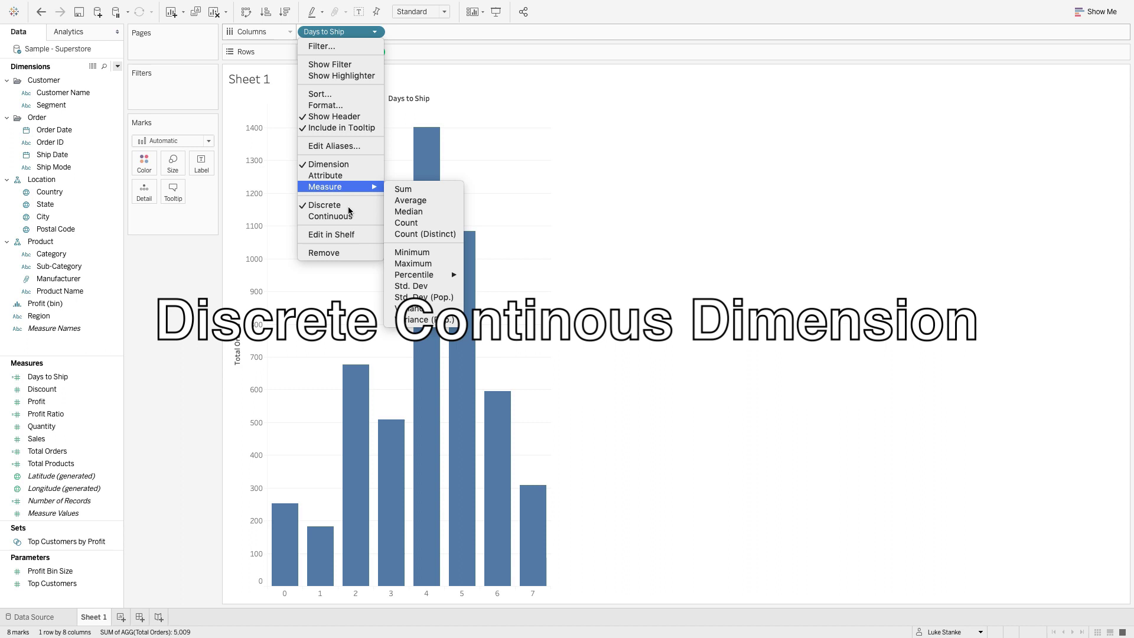
click(235, 400)
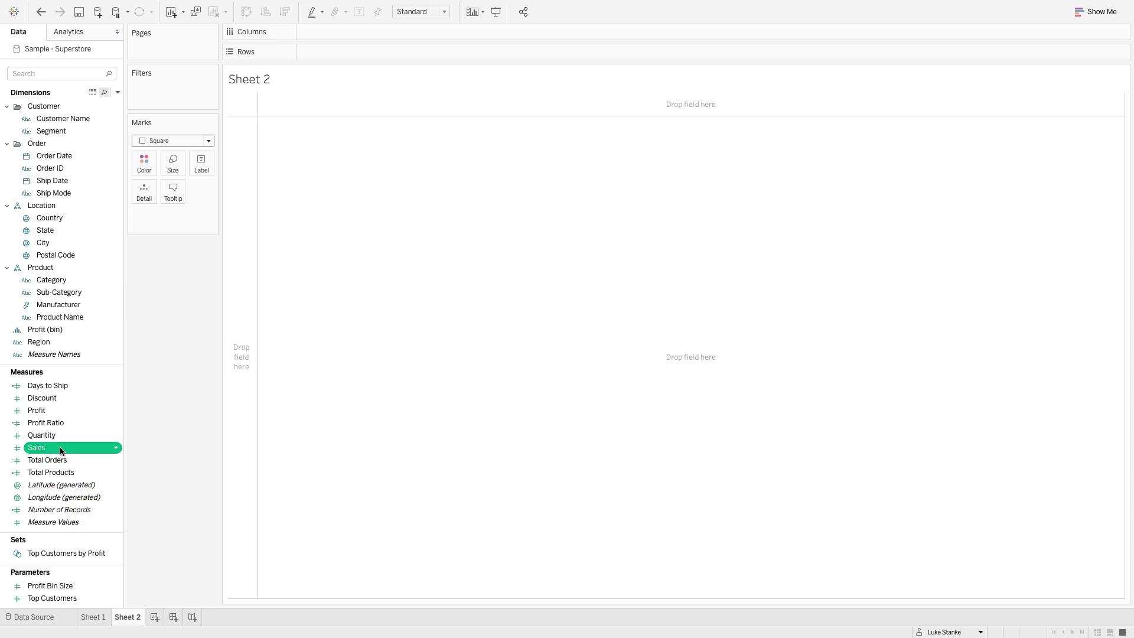
- Put Sales on Columns as a dimension, giving 6,144 individual square marks
mouse_move(61, 451)
mouse_down()
mouse_move(322, 80)
mouse_move(335, 36)
mouse_move(353, 34)
mouse_up()
click(375, 31)
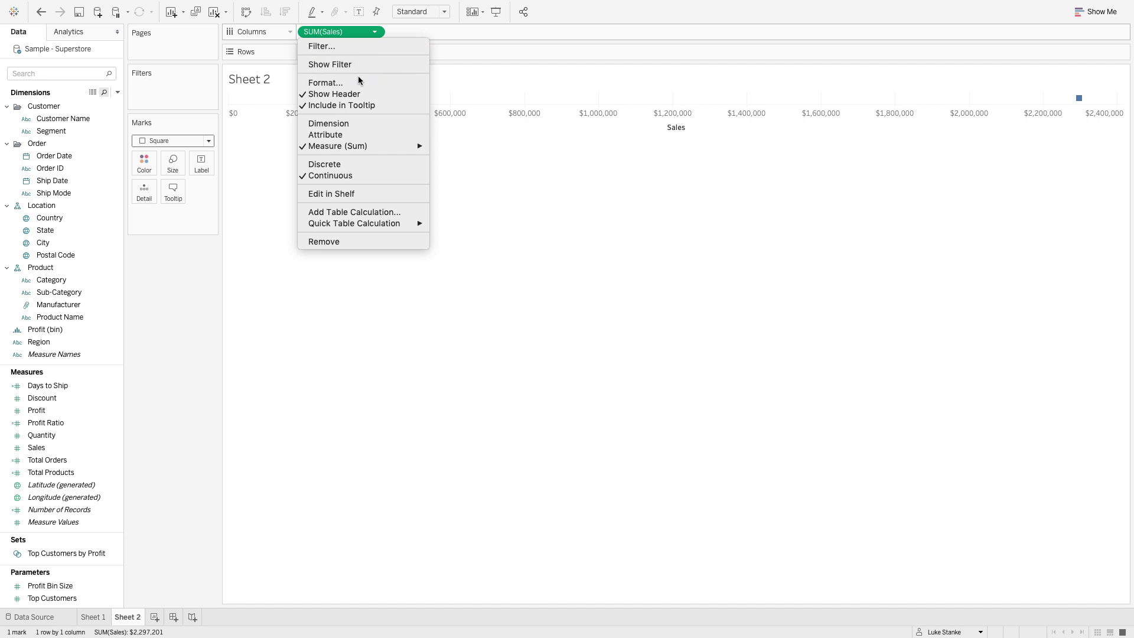
click(343, 122)
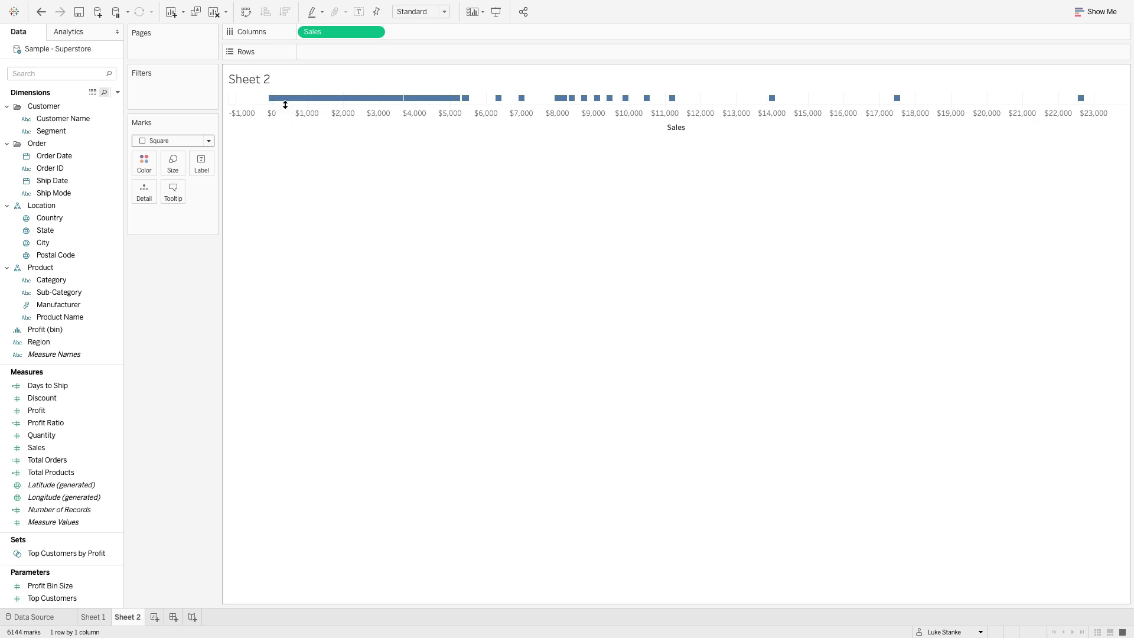
click(119, 93)
click(145, 344)
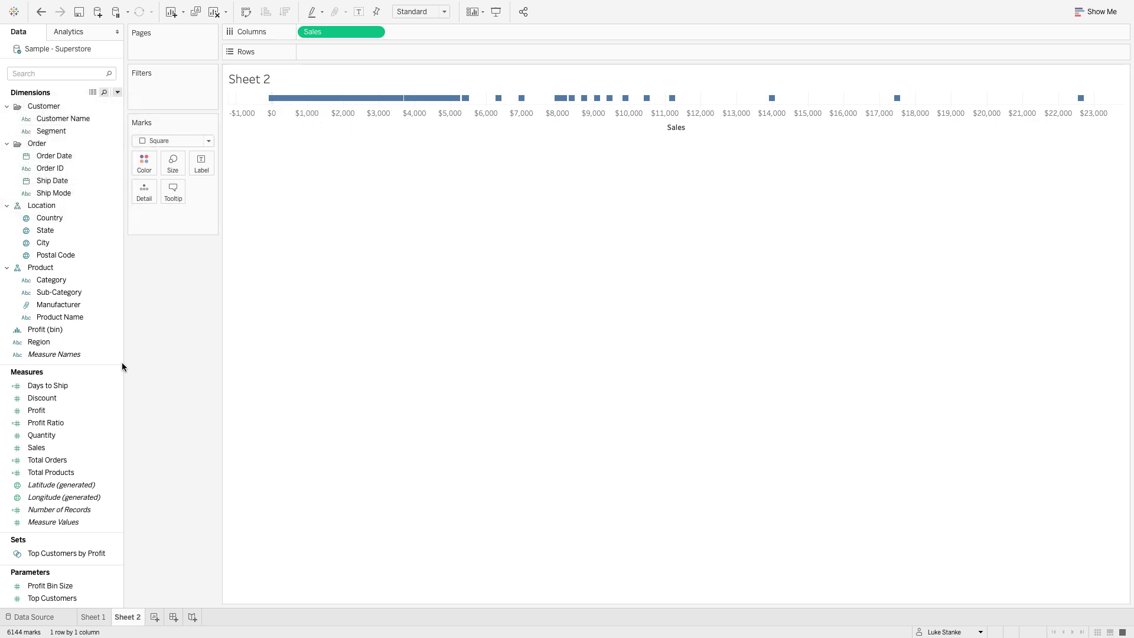
- Create a Sales (bin) field from Sales and edit its bin size value
right_click(68, 448)
mouse_move(133, 302)
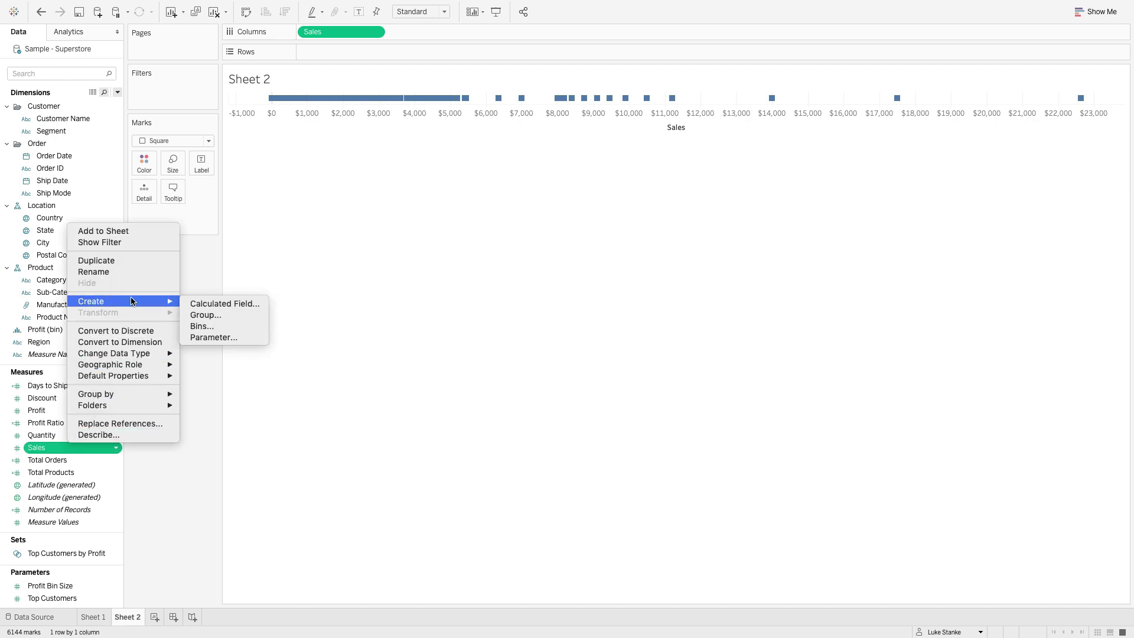
click(221, 326)
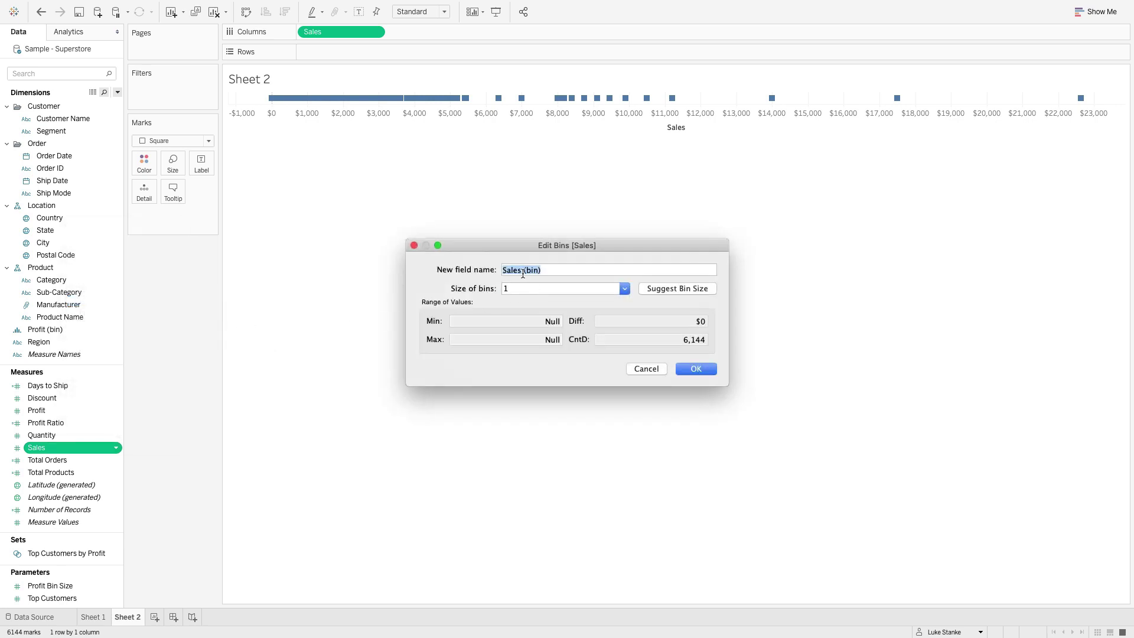
click(516, 291)
text(200)
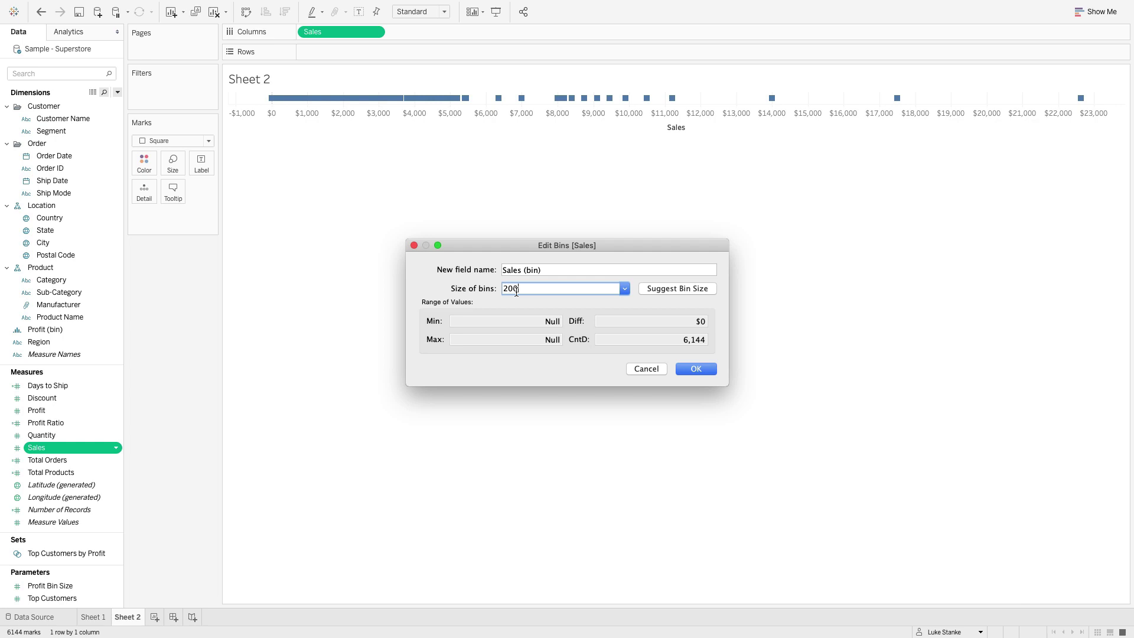
key(BackSpace)
key(BackSpace)
key(BackSpace)
text(1)
double_click(510, 288)
- Drive the bin size with a new Sales Parameter set to 200, without min, max or step limits
click(625, 289)
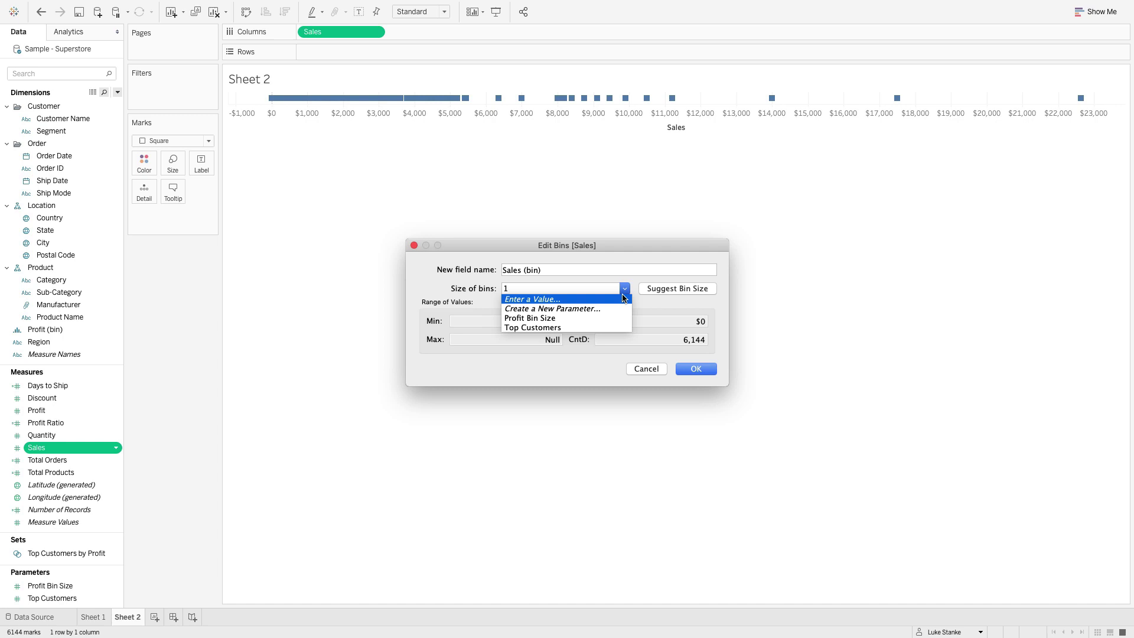
click(610, 308)
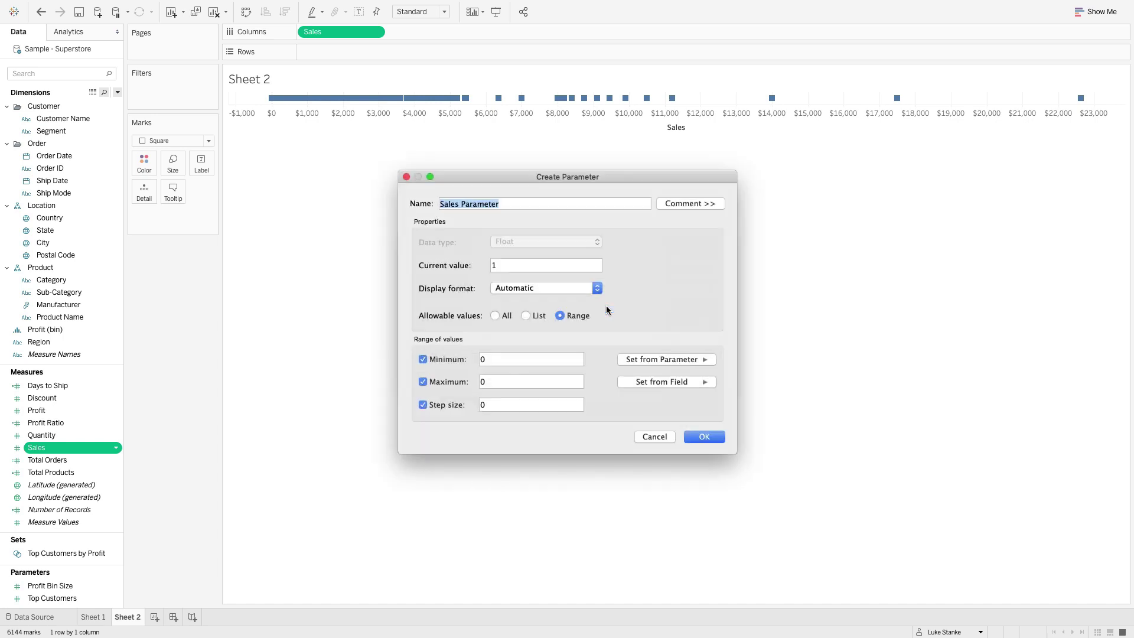
click(498, 266)
click(423, 359)
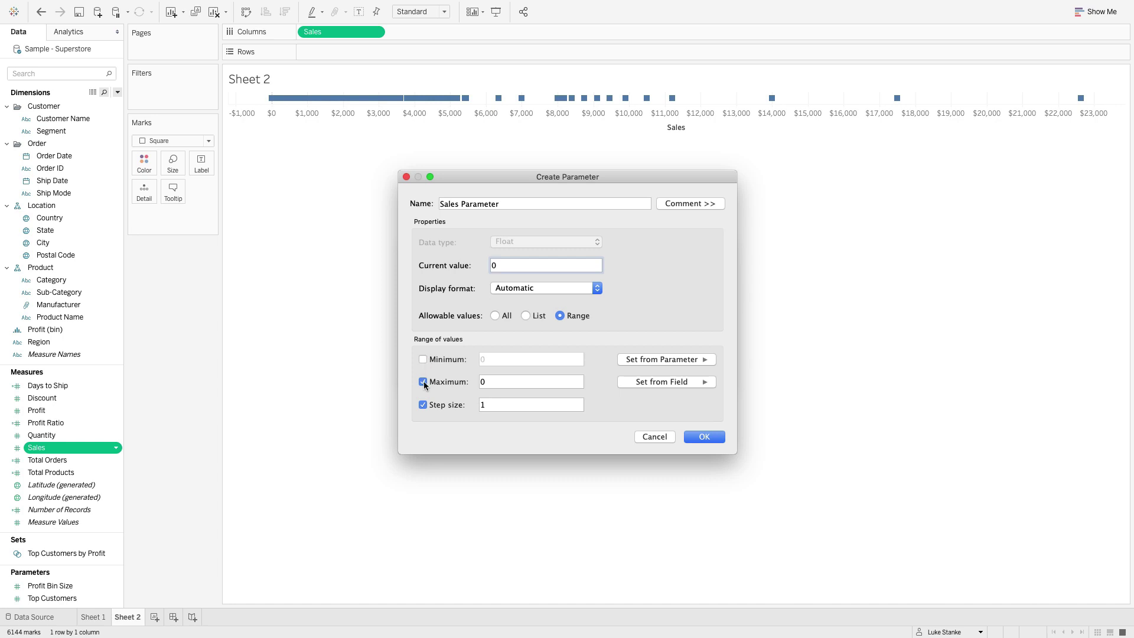
click(423, 381)
click(423, 405)
click(497, 263)
key(BackSpace)
text(200)
key(Return)
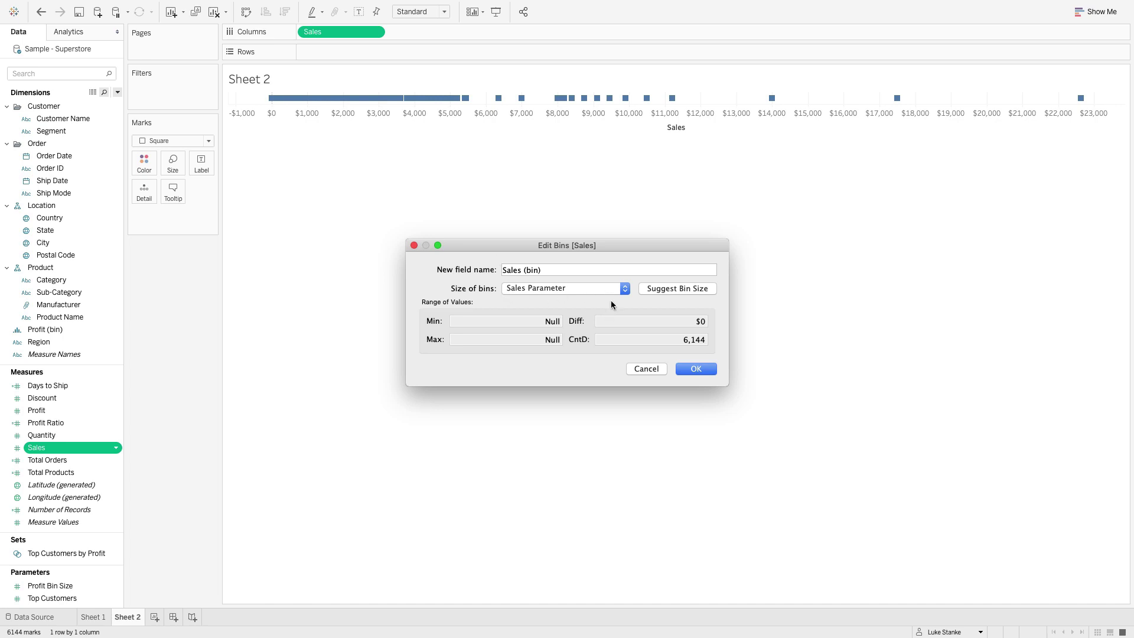
click(711, 370)
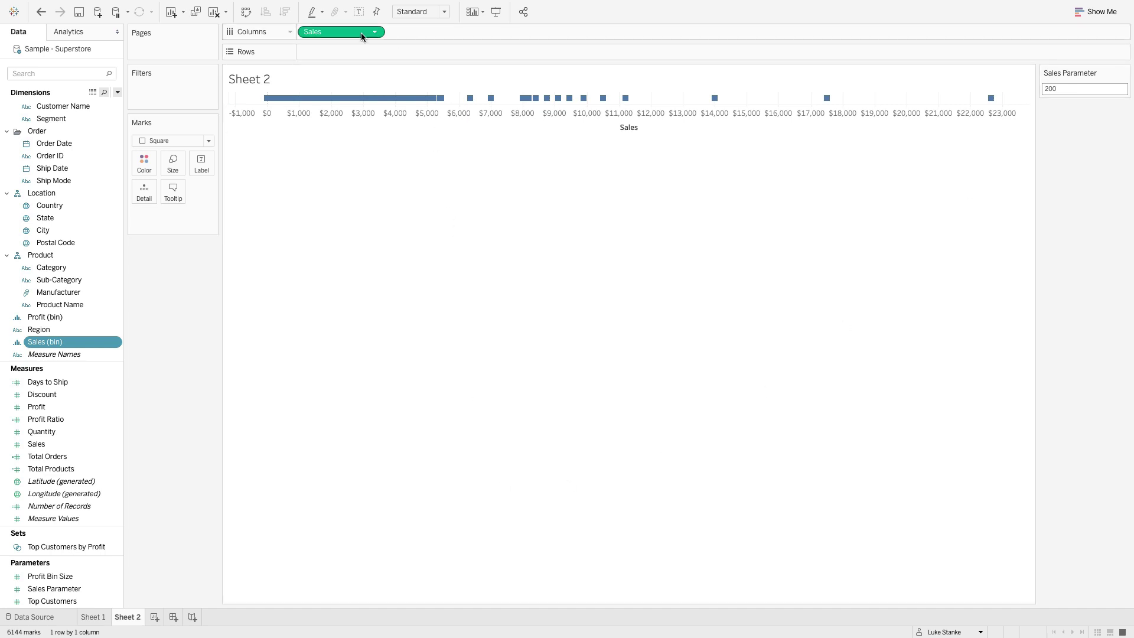
- Replace Sales on Columns with Sales (bin), showing 114 marks in $200 steps
drag(361, 33, 177, 401)
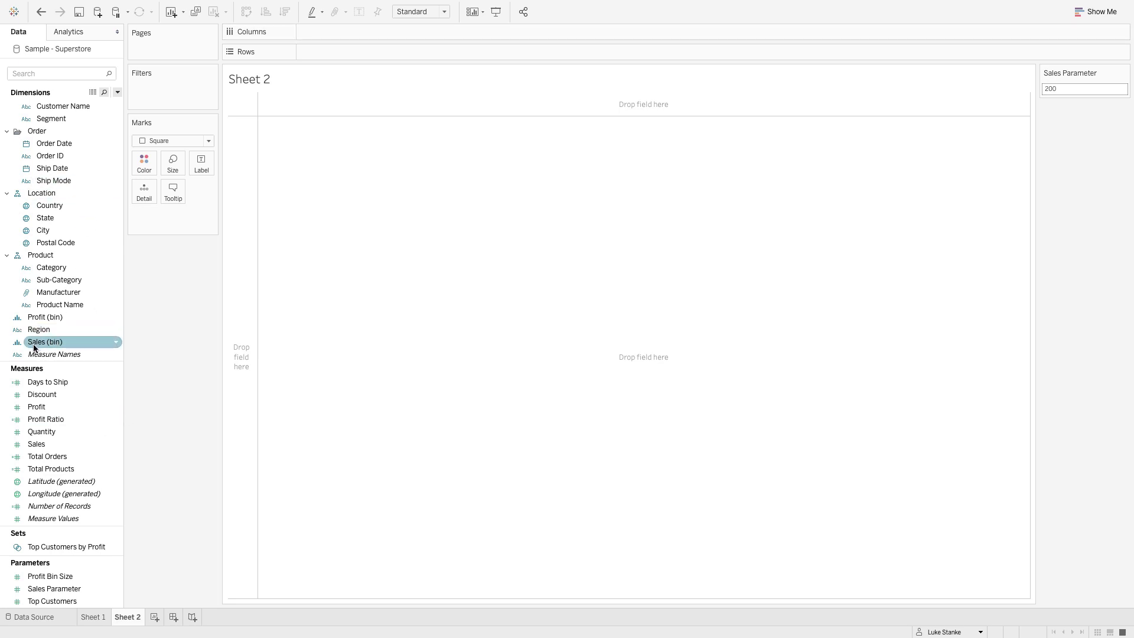
drag(33, 348, 335, 36)
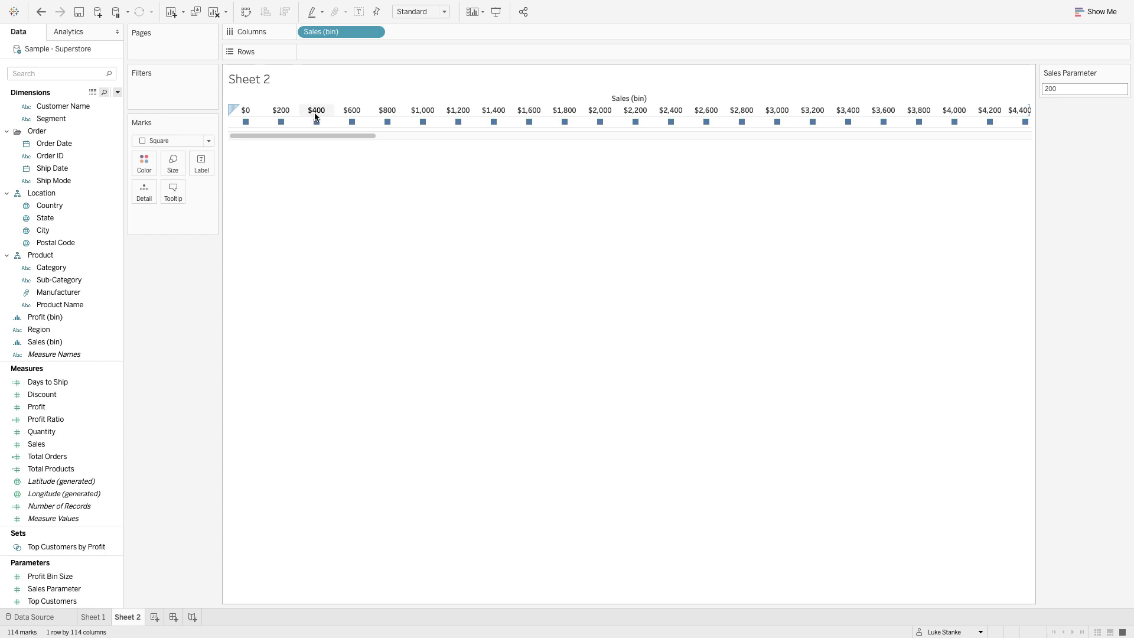
scroll(844, 167, right, 5)
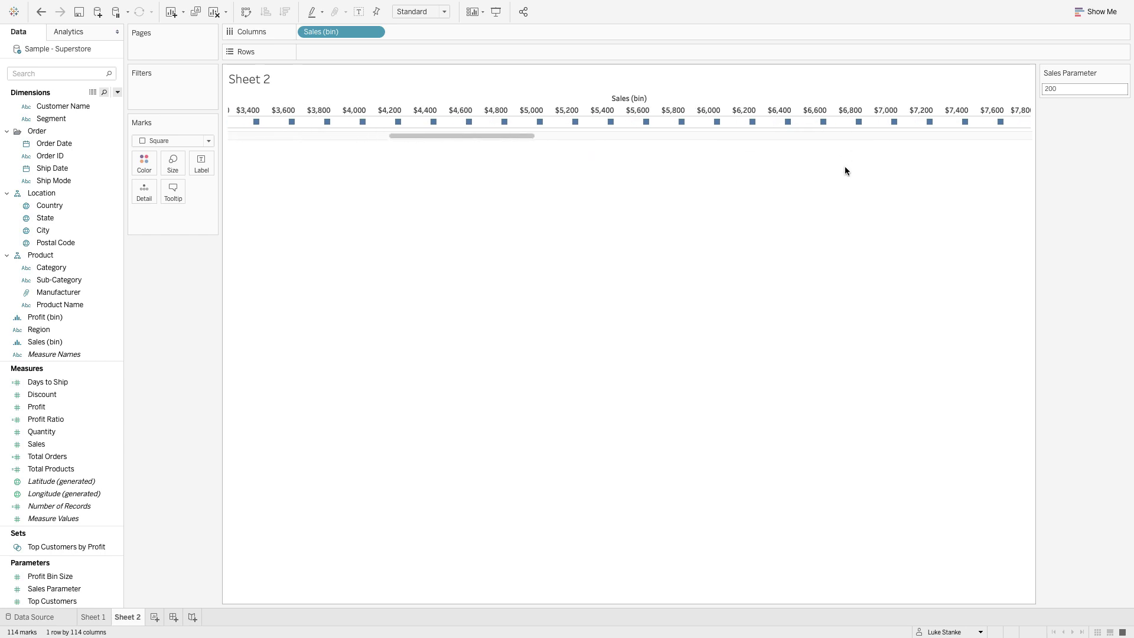
scroll(845, 170, right, 5)
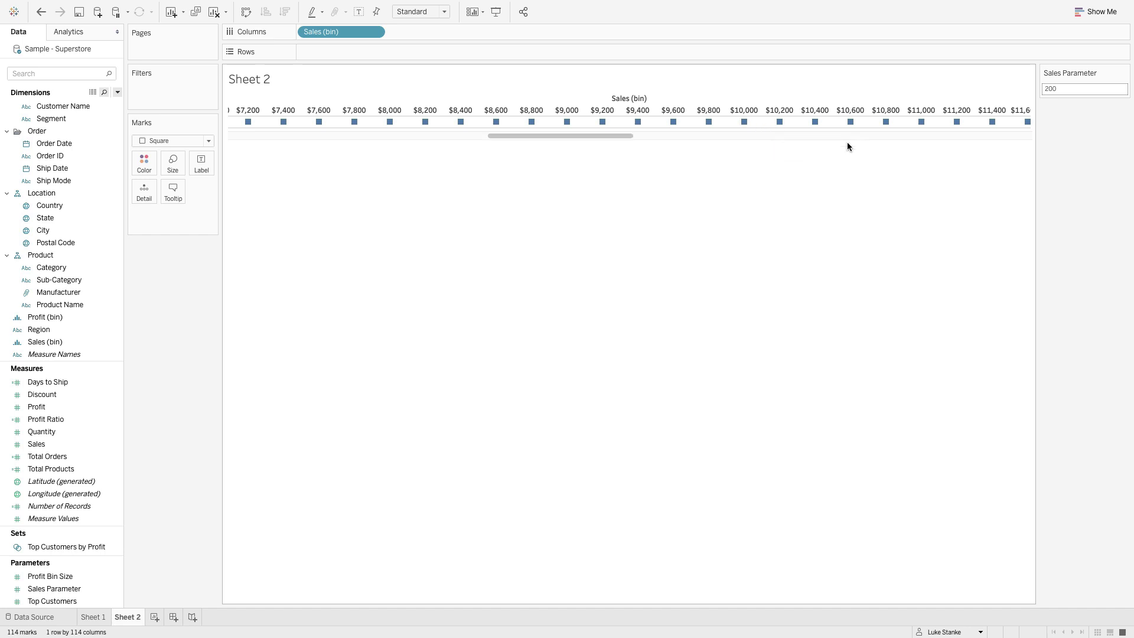
scroll(847, 146, right, 10)
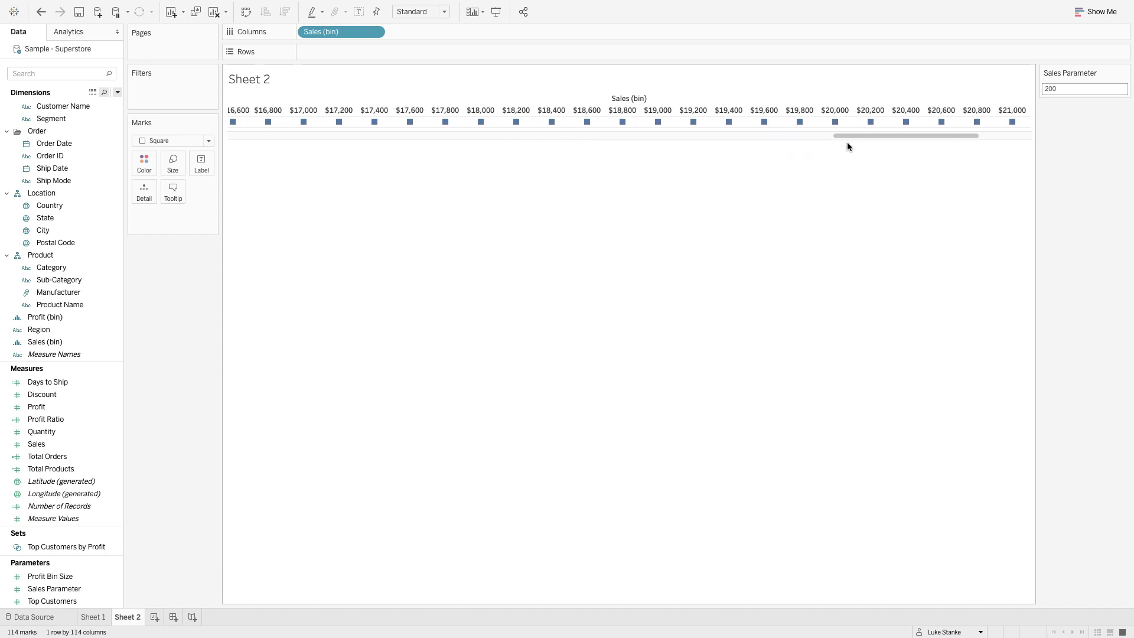
scroll(857, 136, right, 1)
scroll(908, 152, right, 2)
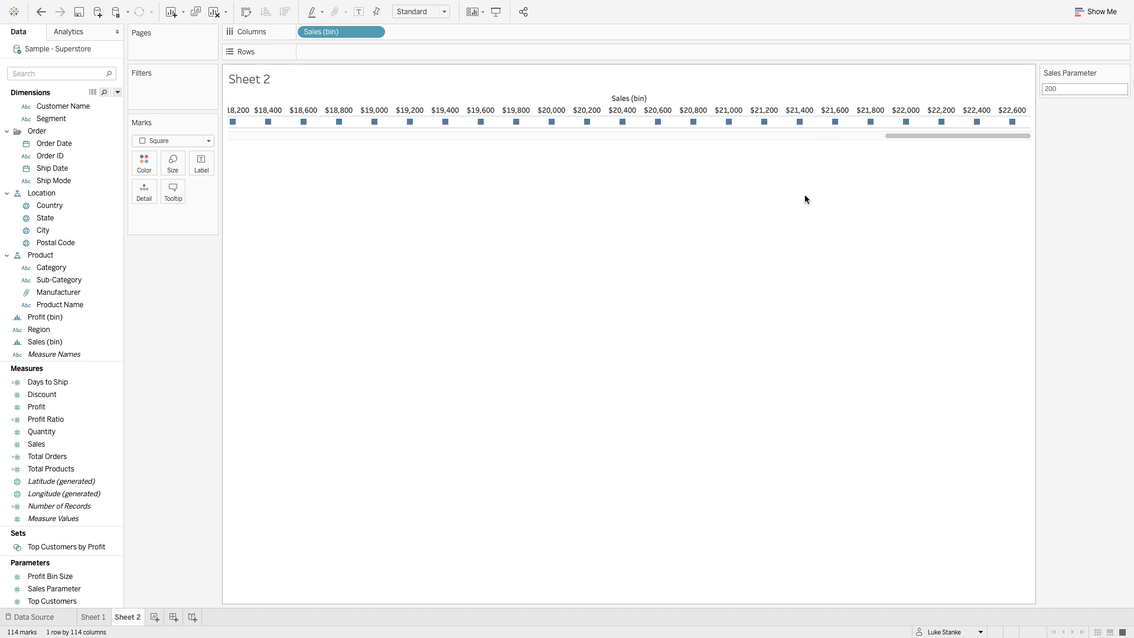
scroll(803, 200, left, 3)
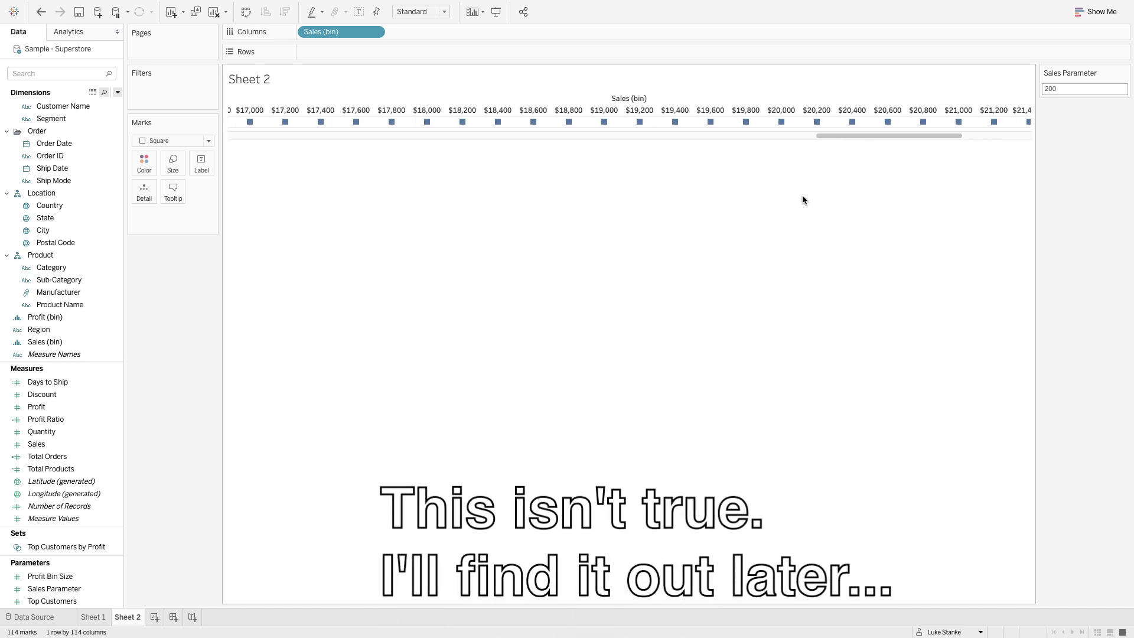
scroll(802, 199, left, 15)
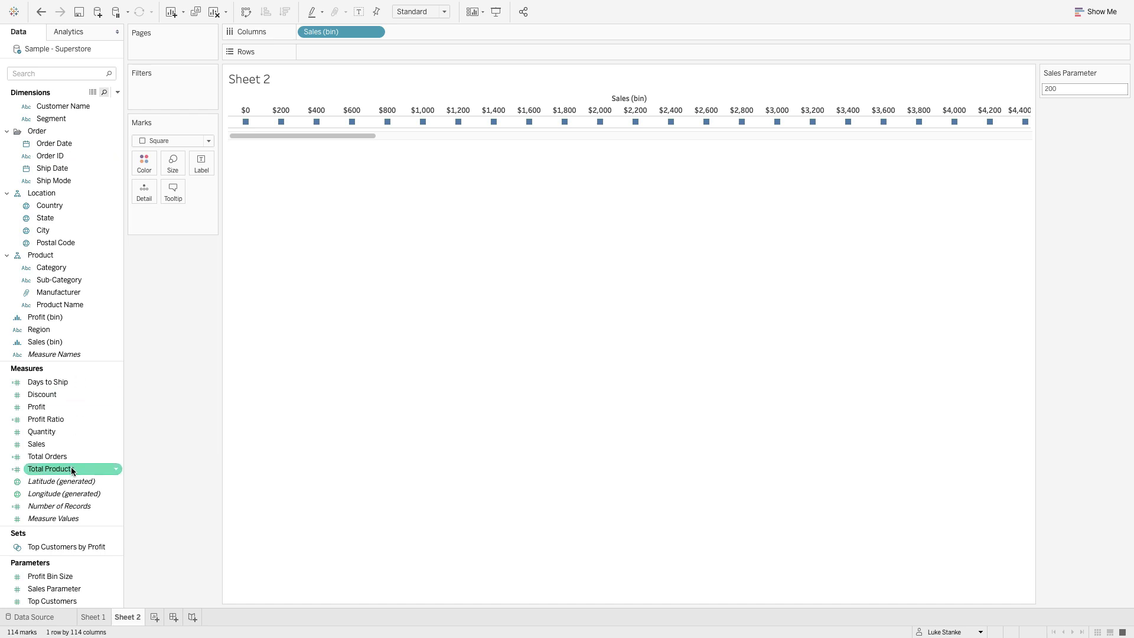
- Put Total Products on Rows and draw the marks as bars
drag(70, 468, 367, 47)
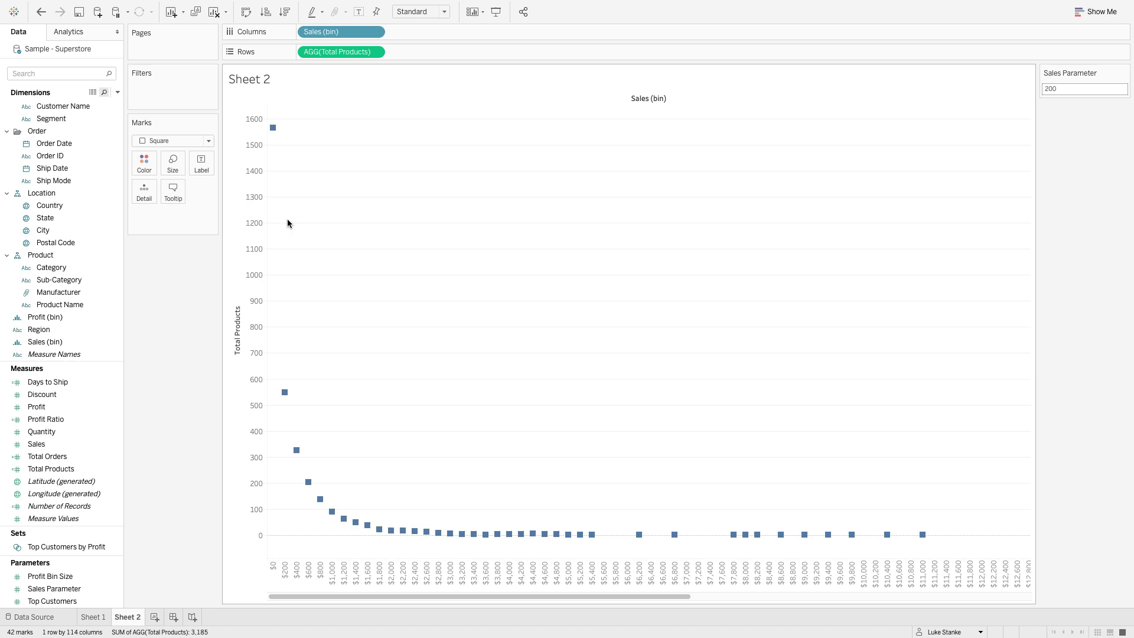
click(198, 142)
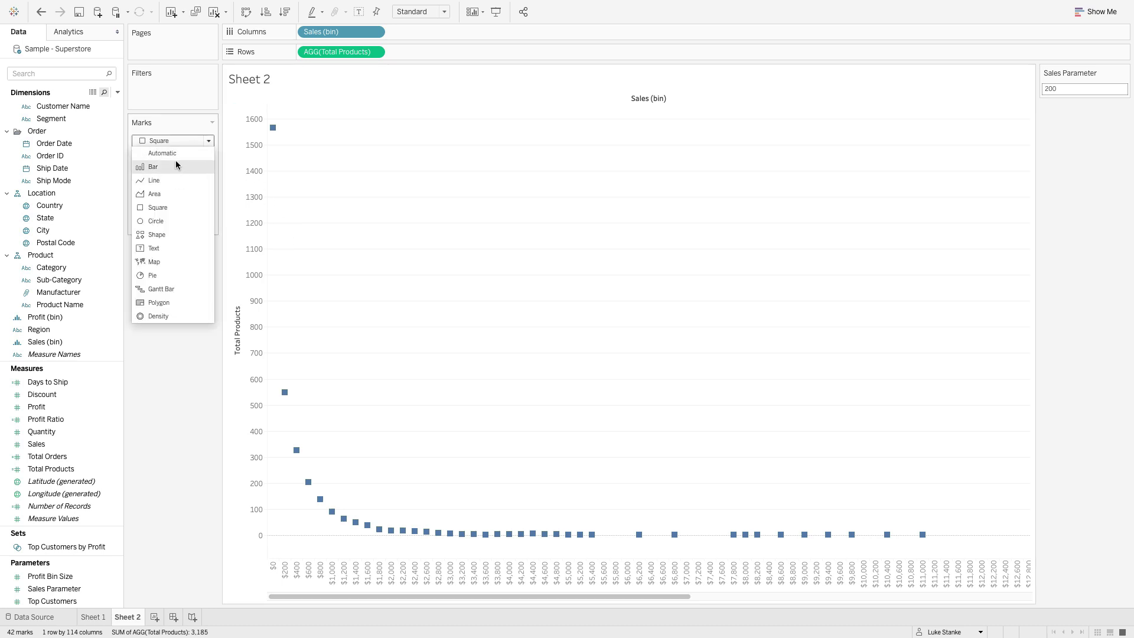
click(176, 161)
mouse_move(276, 402)
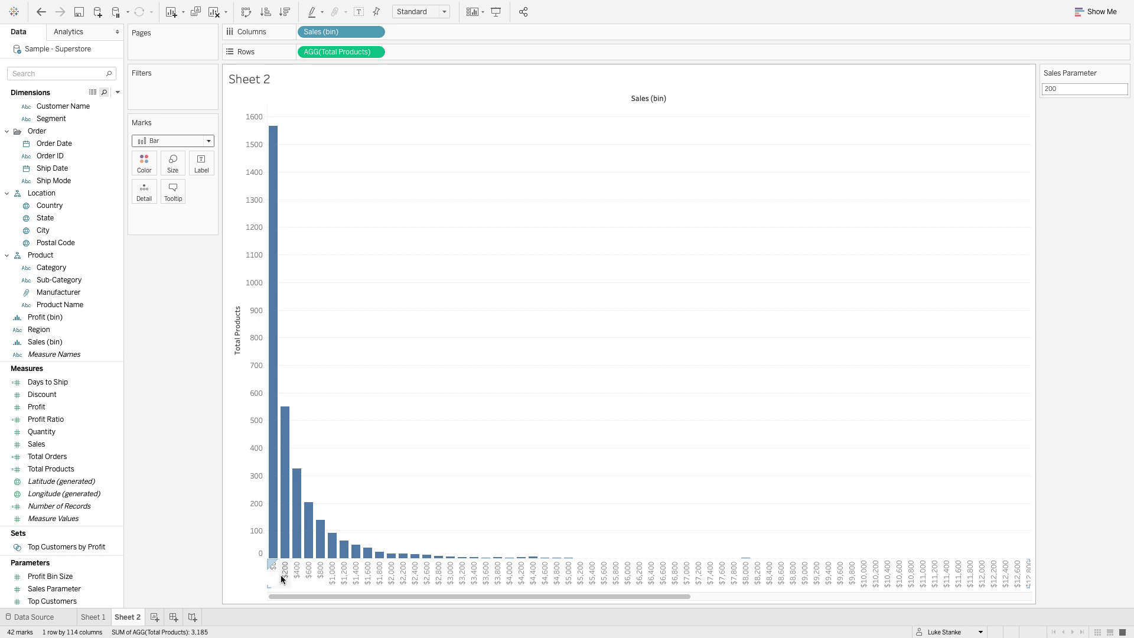
- Inspect Sales bins between $5,200 and $11,200, then add a blank Sheet 3
click(583, 572)
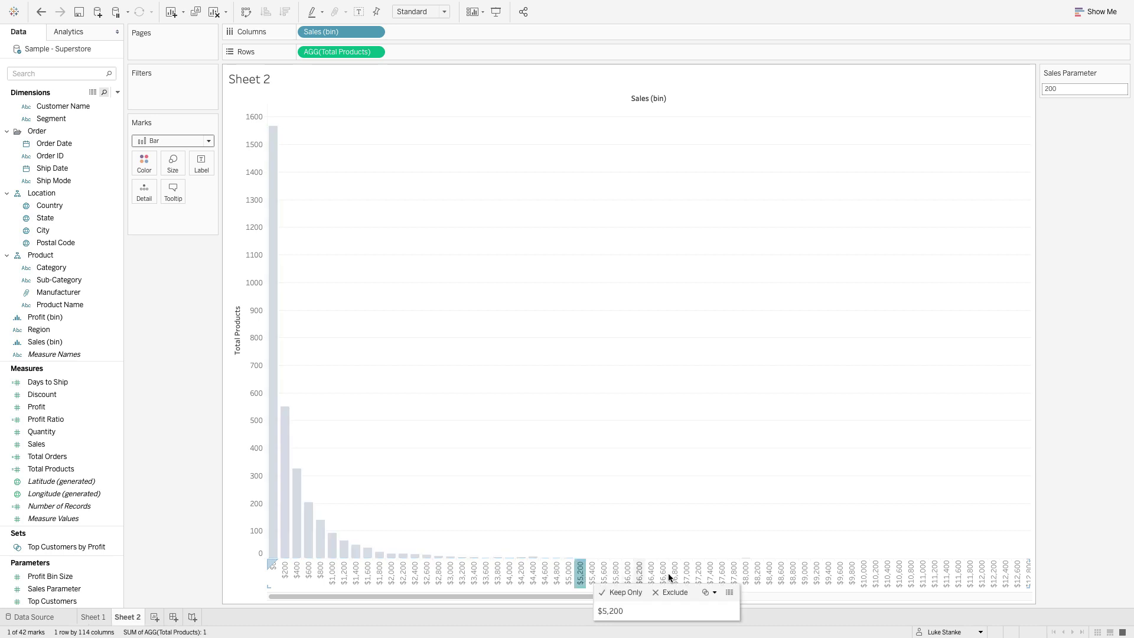
shift+click(734, 573)
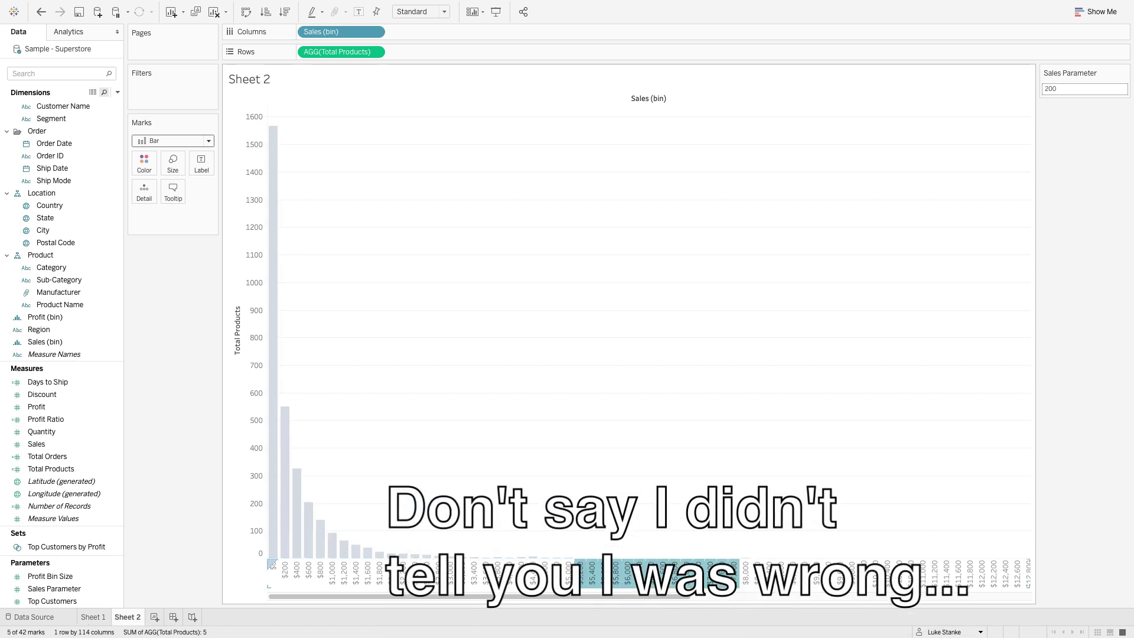
click(757, 573)
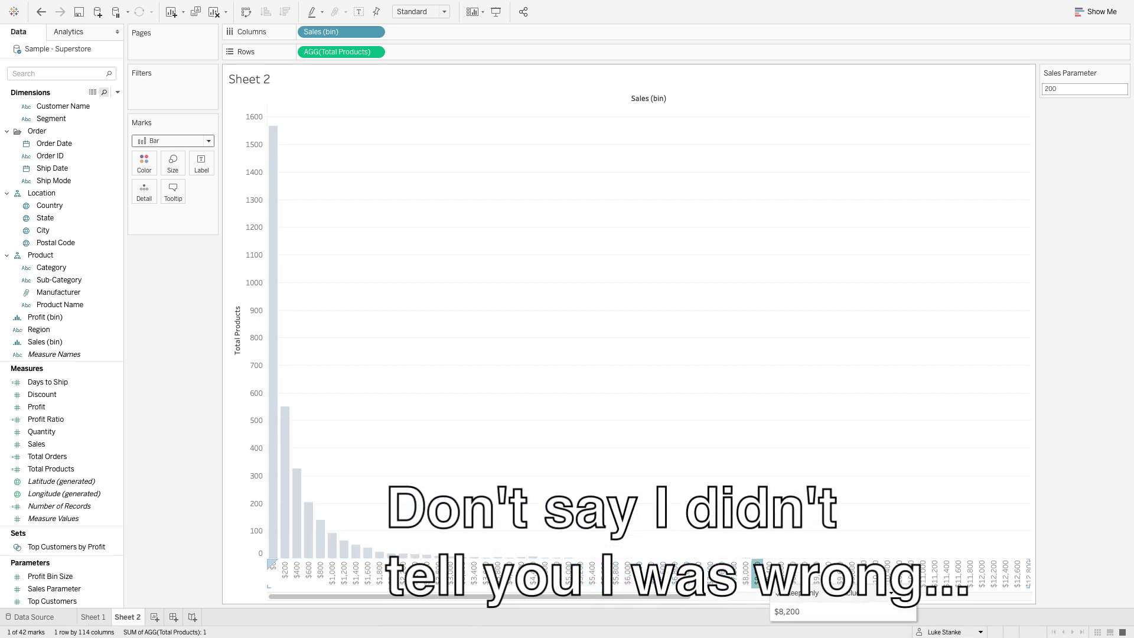
shift+click(934, 574)
click(903, 541)
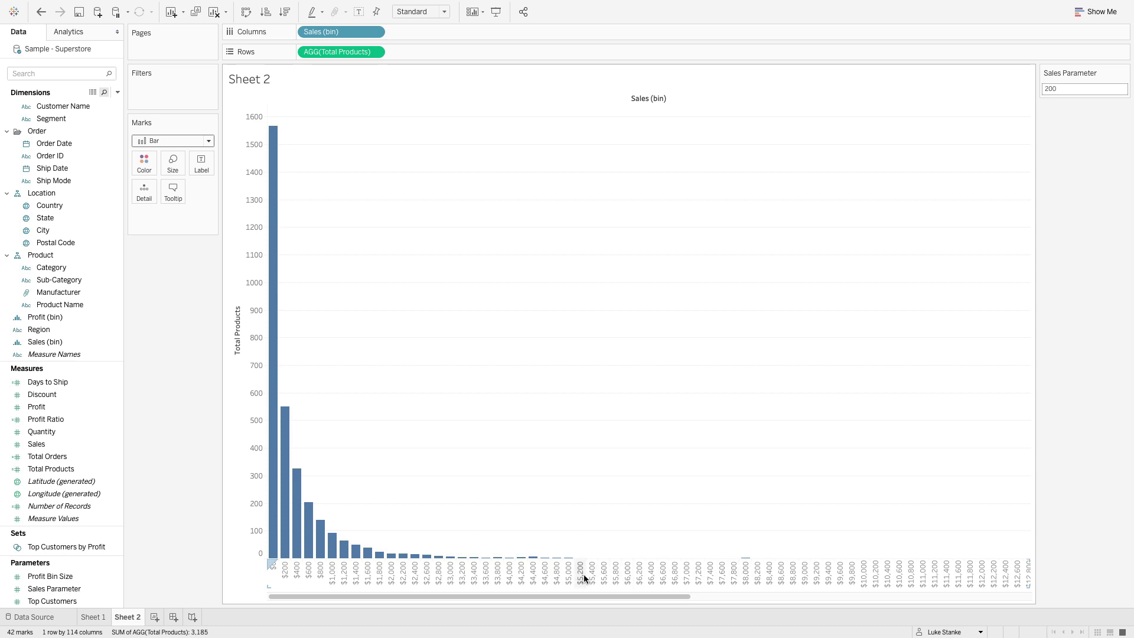
click(721, 568)
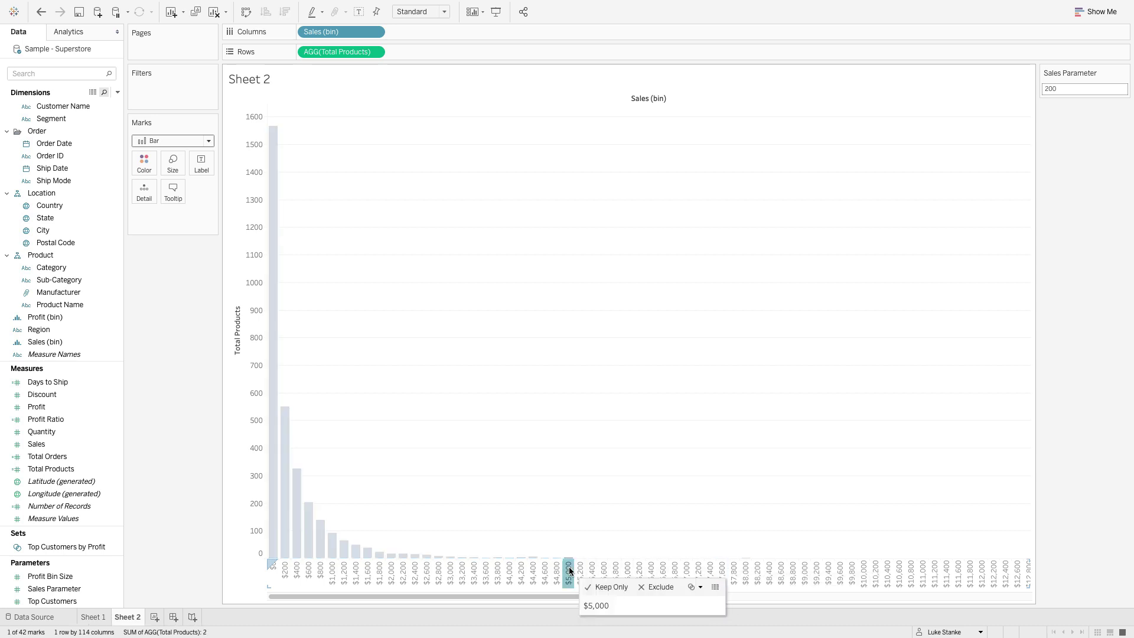
click(746, 578)
click(745, 578)
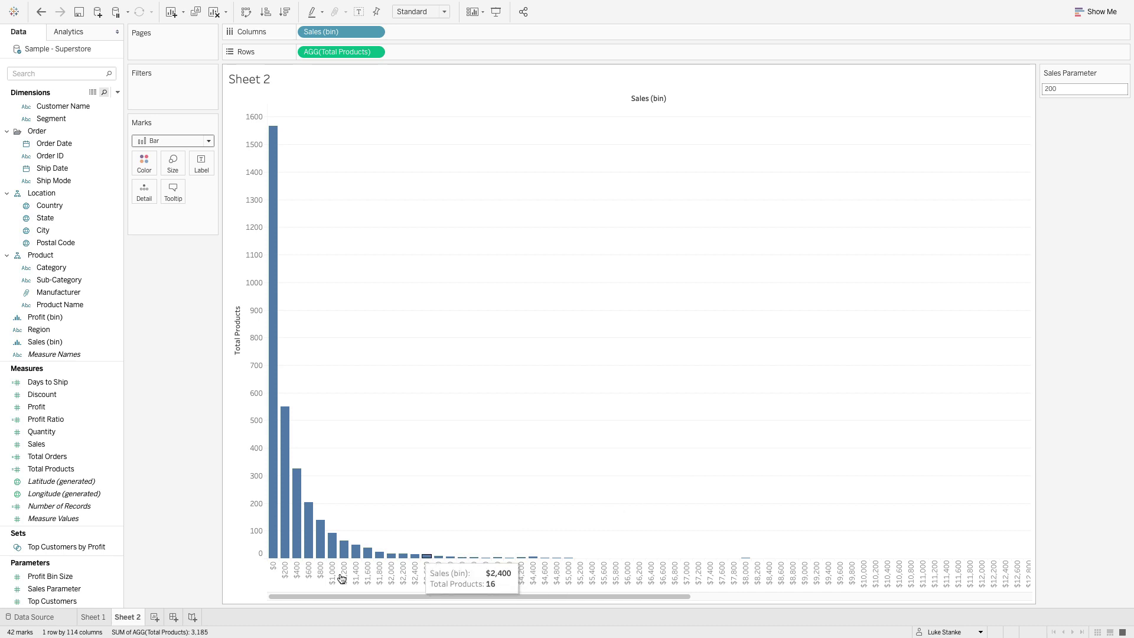
click(155, 617)
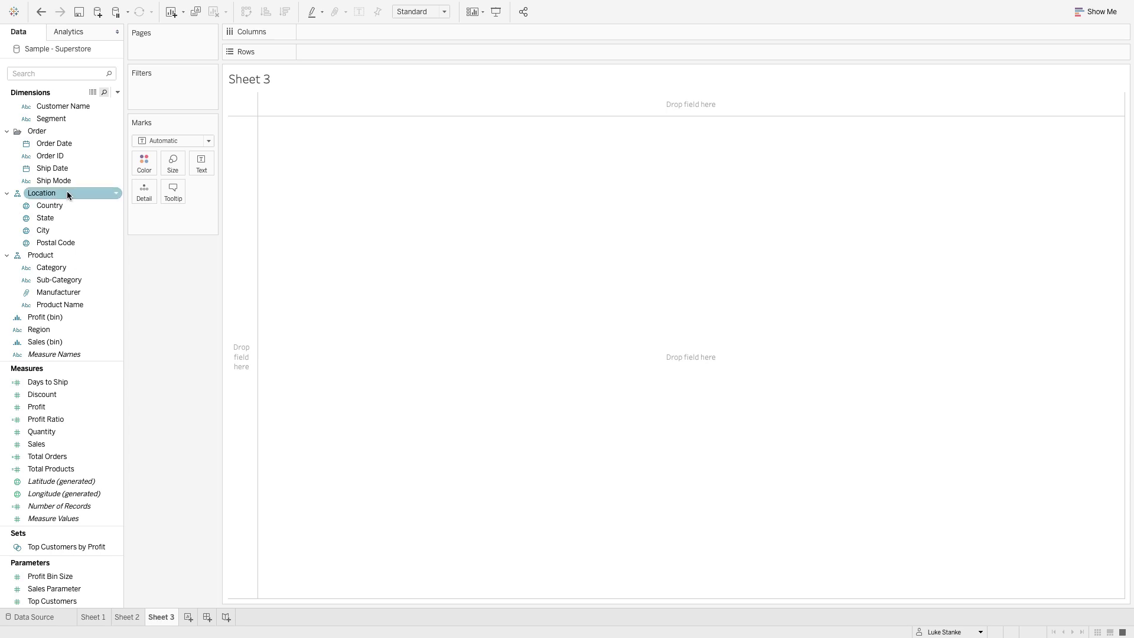
- Cancel a new calculated field and return to Sheet 2's histogram
click(118, 93)
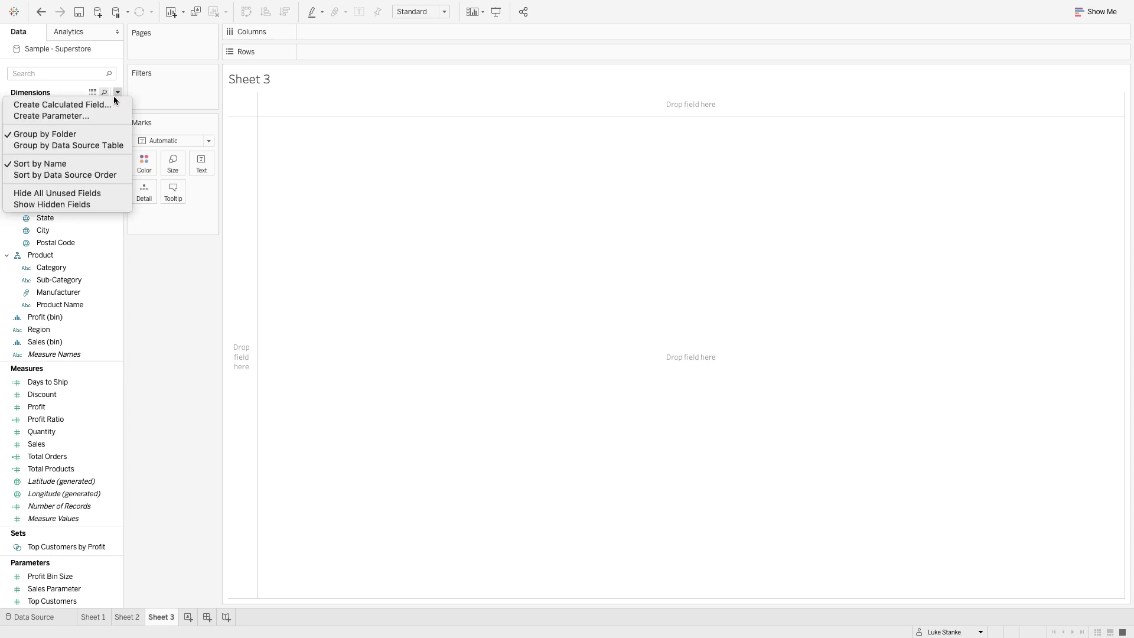
click(100, 106)
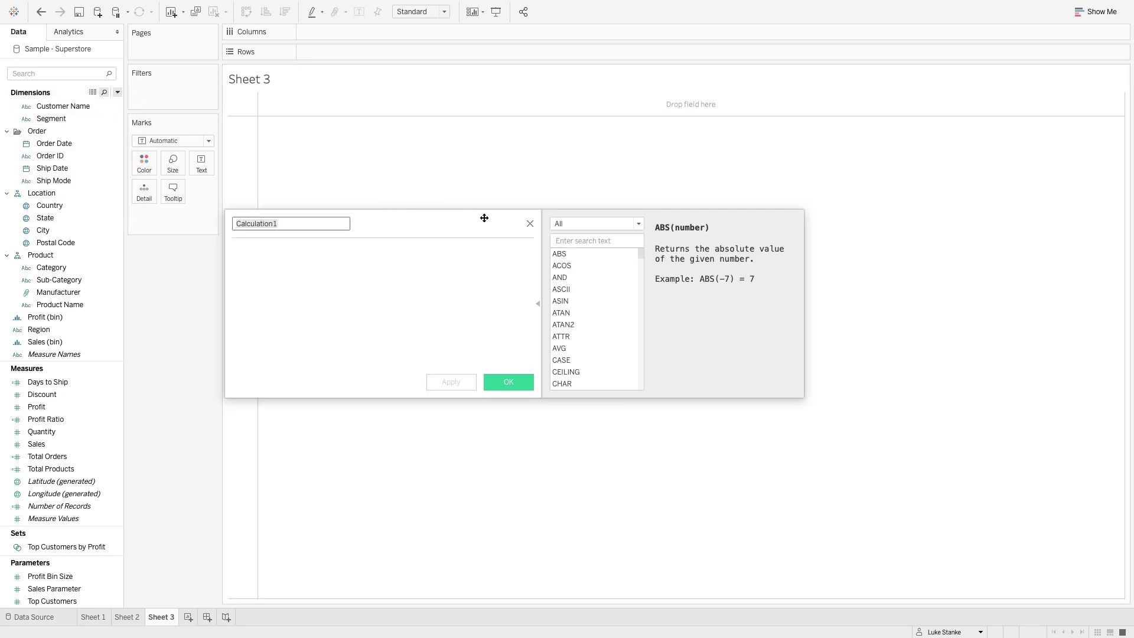
click(530, 224)
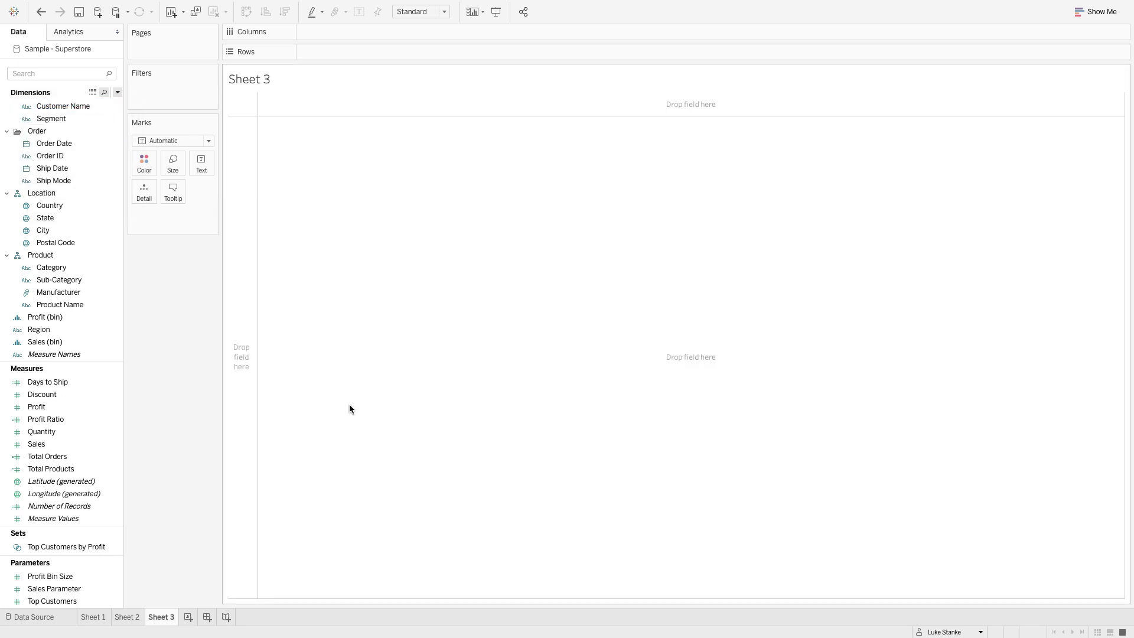
click(129, 617)
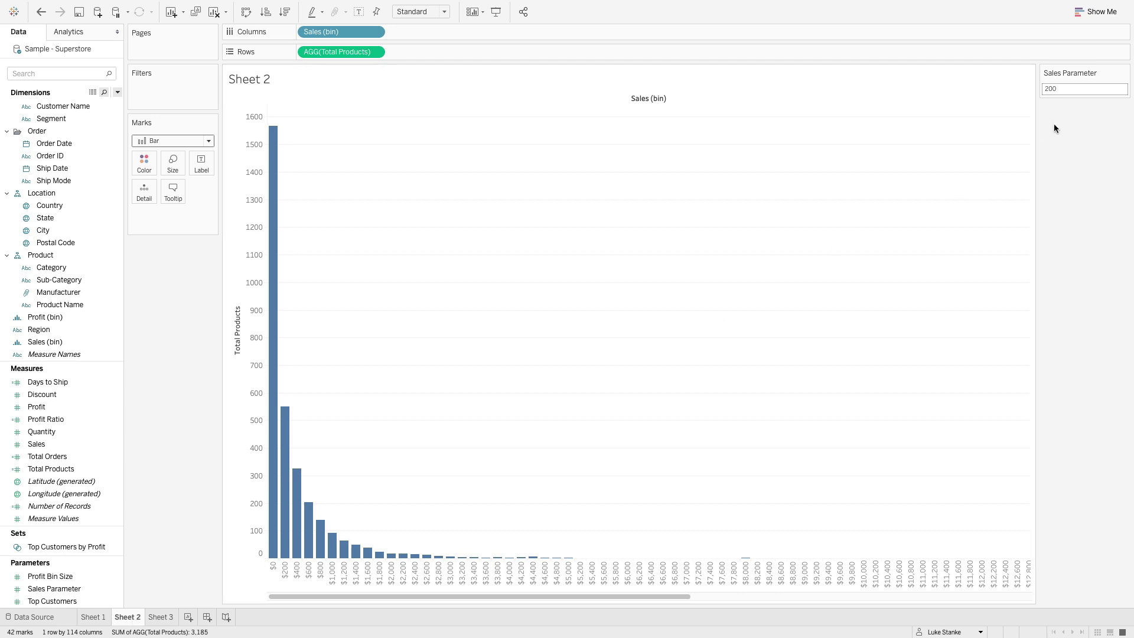
- Set the Sales Parameter to 1000, then 250, and finally 100
click(1060, 86)
text(1000)
key(Return)
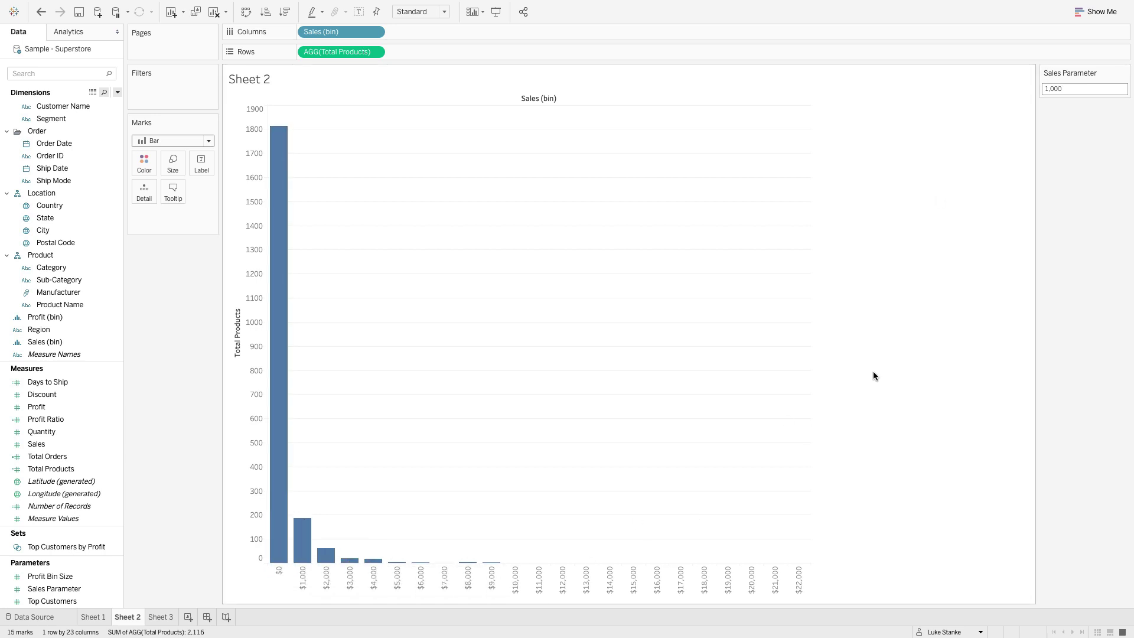
click(1096, 92)
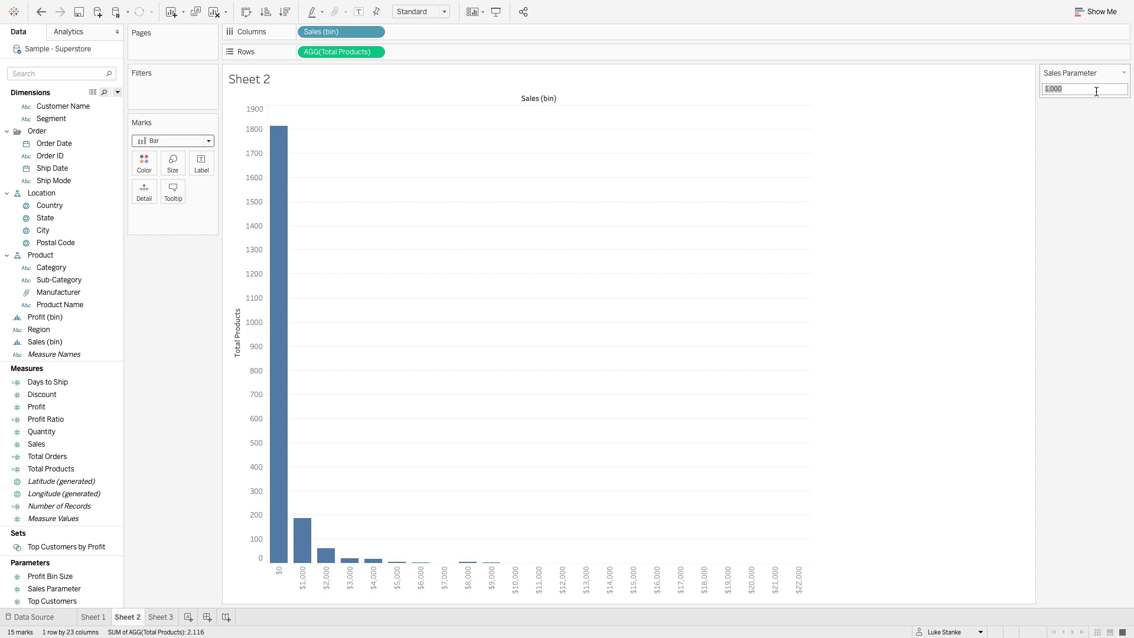
text(250)
key(Return)
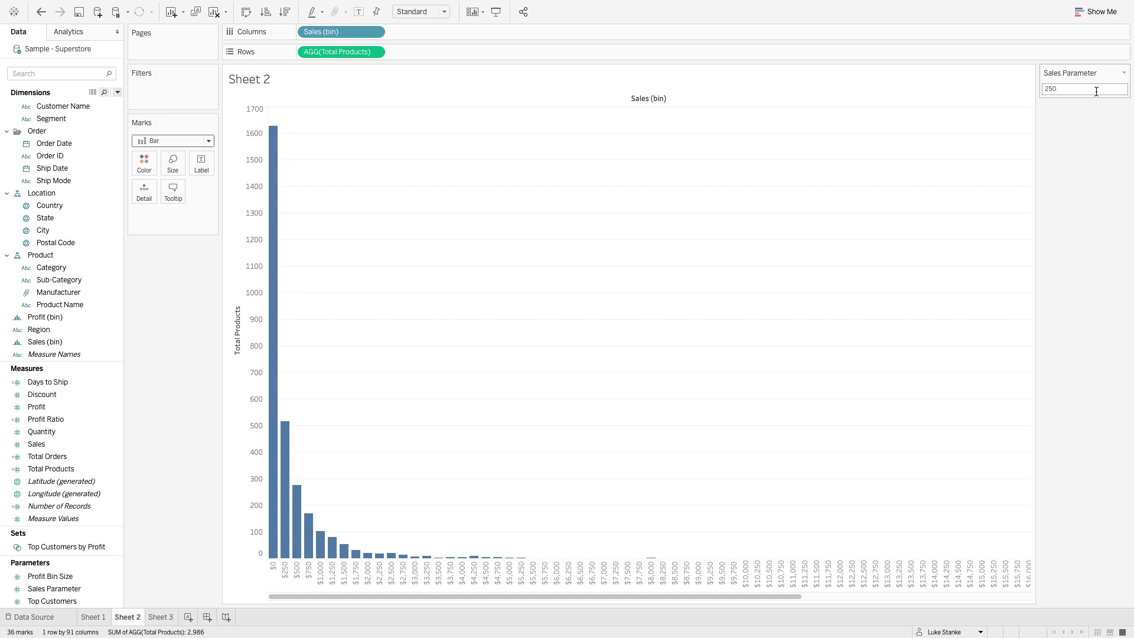
click(1097, 91)
text(100)
key(Return)
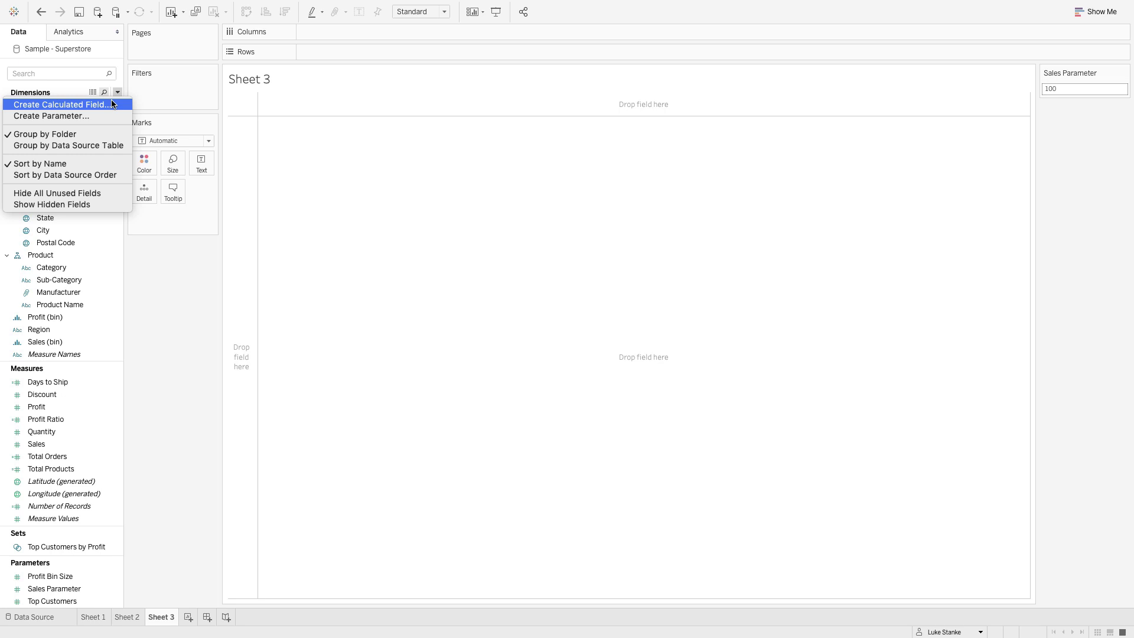
- Start a calculated field named 'Manual Bin' with {FIXED [Order ID] : SUM([Sales])}
click(41, 103)
click(336, 268)
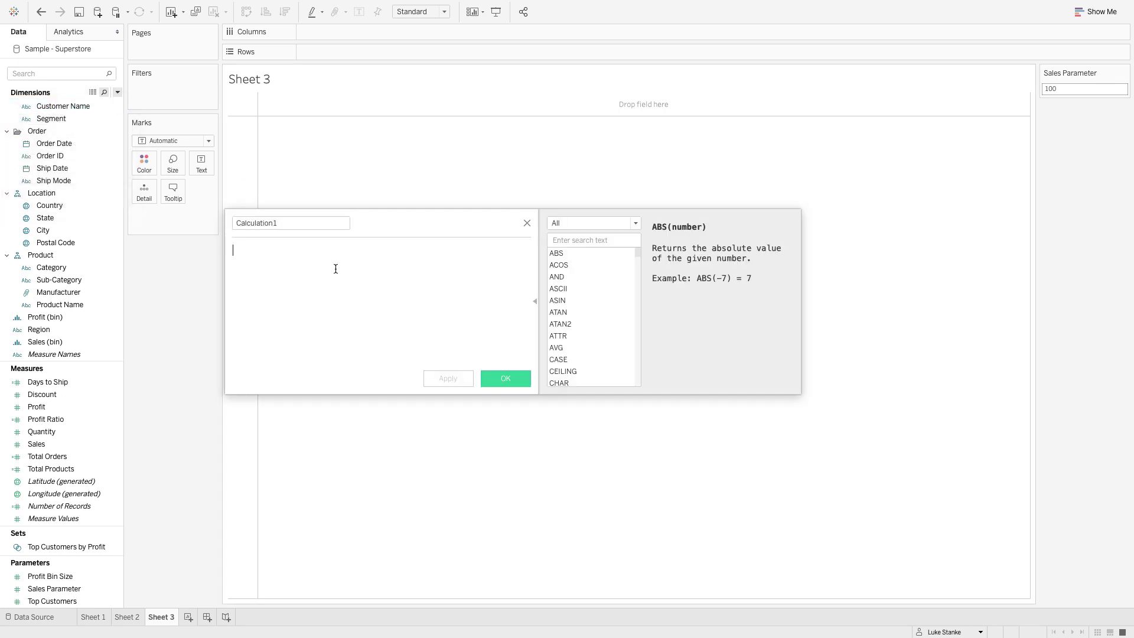
double_click(307, 226)
text(Manual )
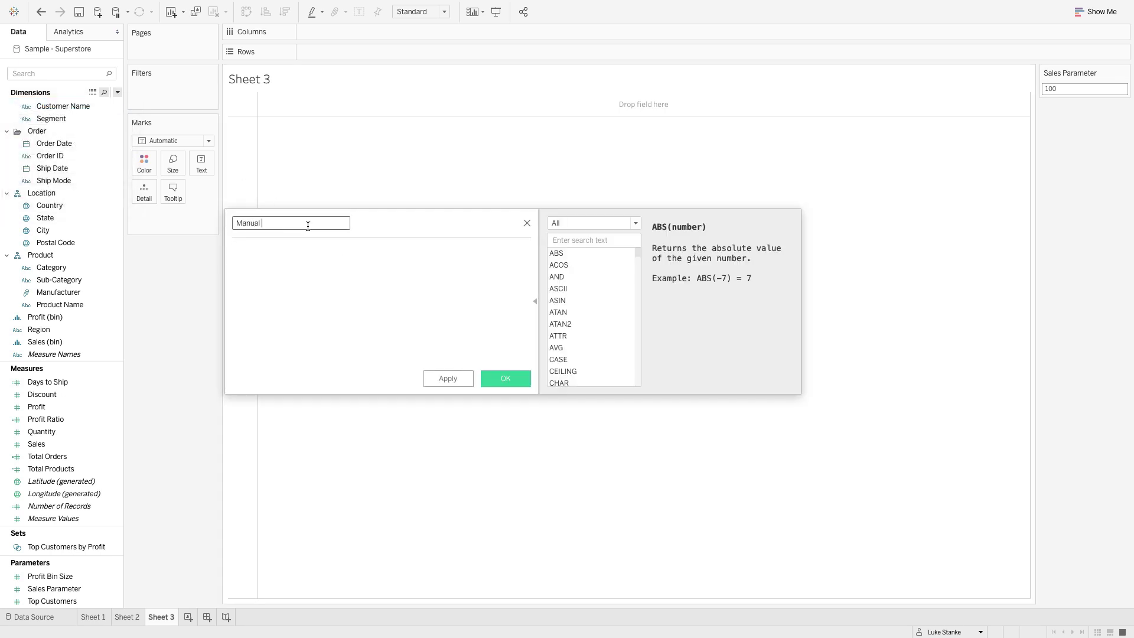
text(Bin)
key(Tab)
text({F)
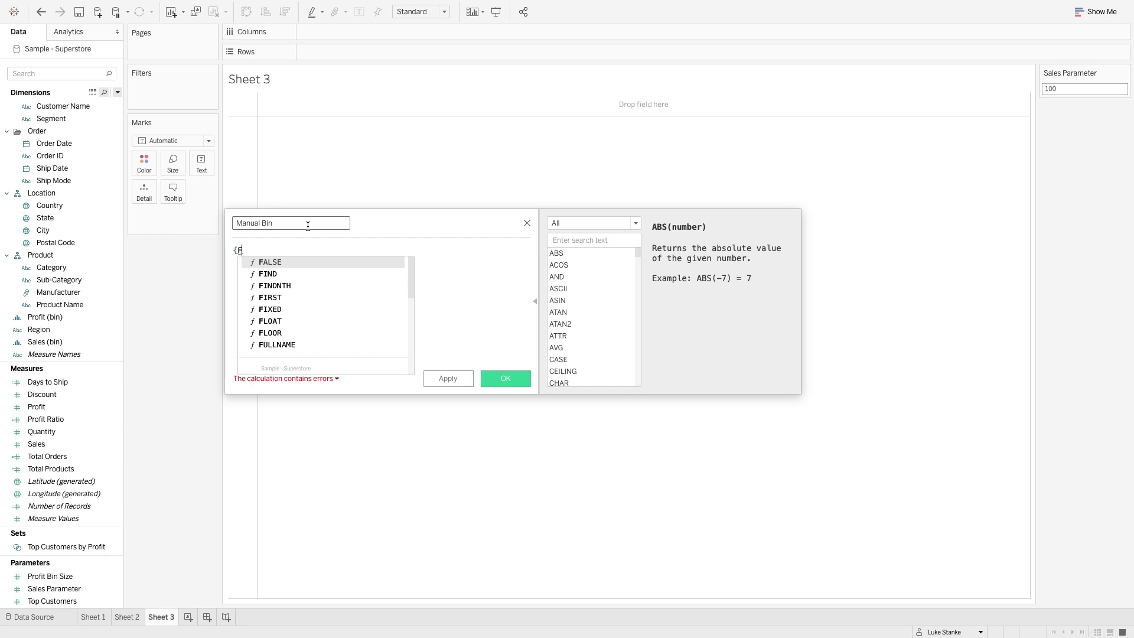
text(IX)
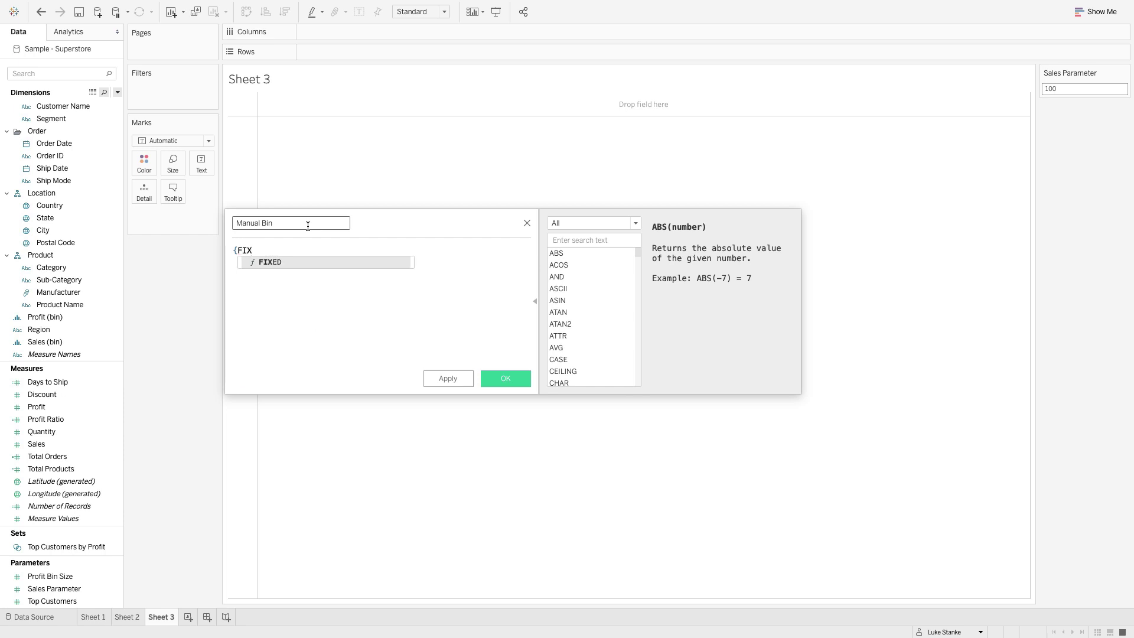
text(ED Or)
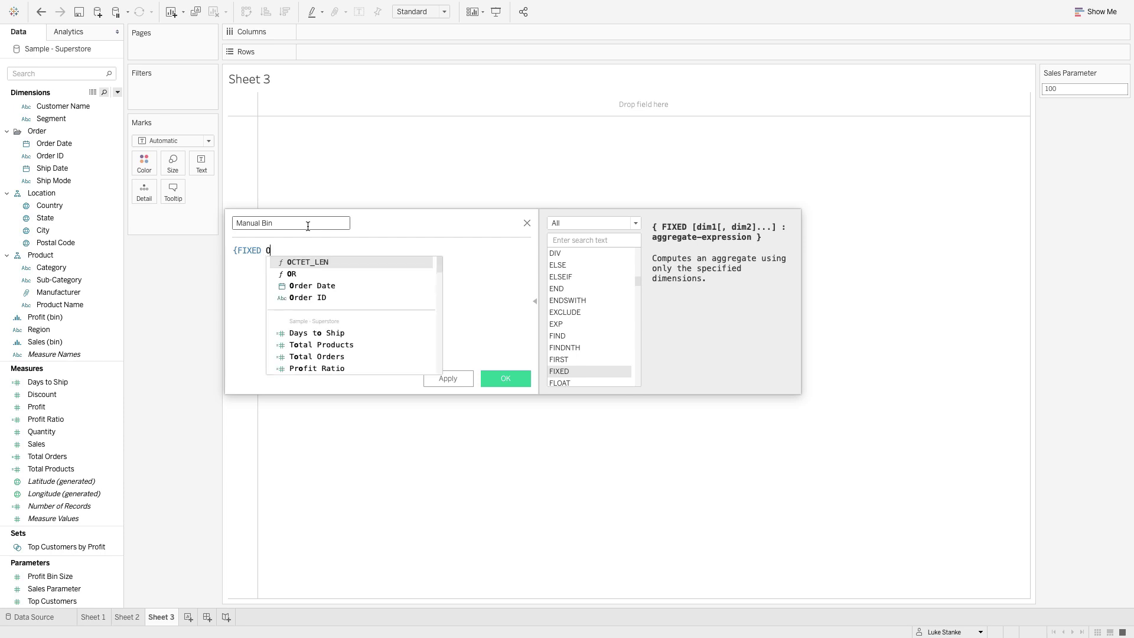
key(Down)
key(Down)
key(Up)
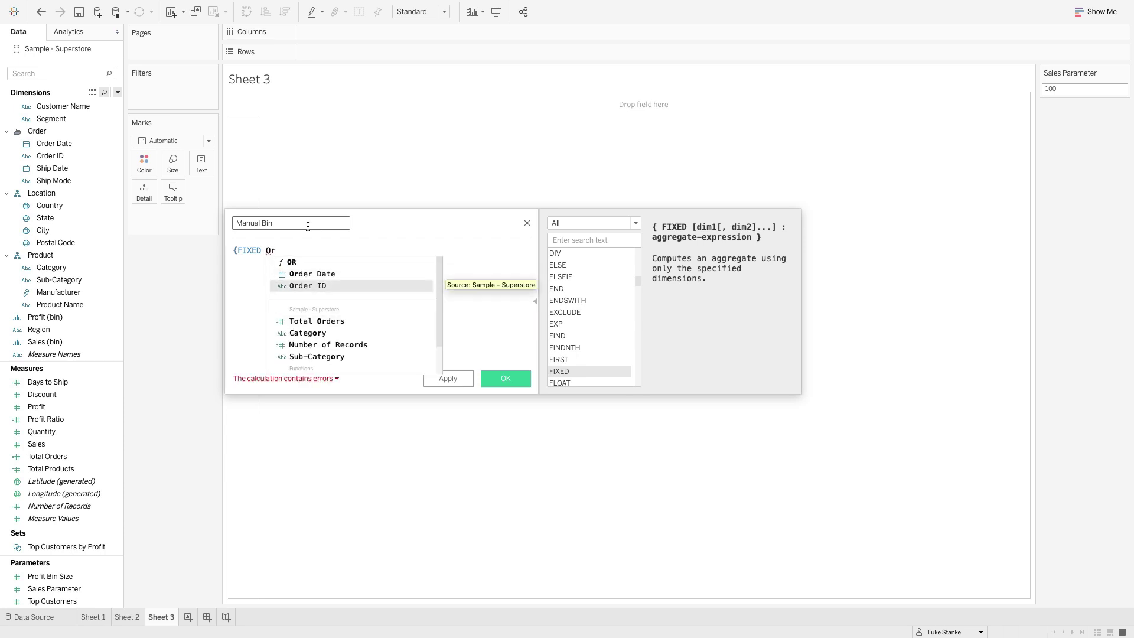
key(Return)
text(: )
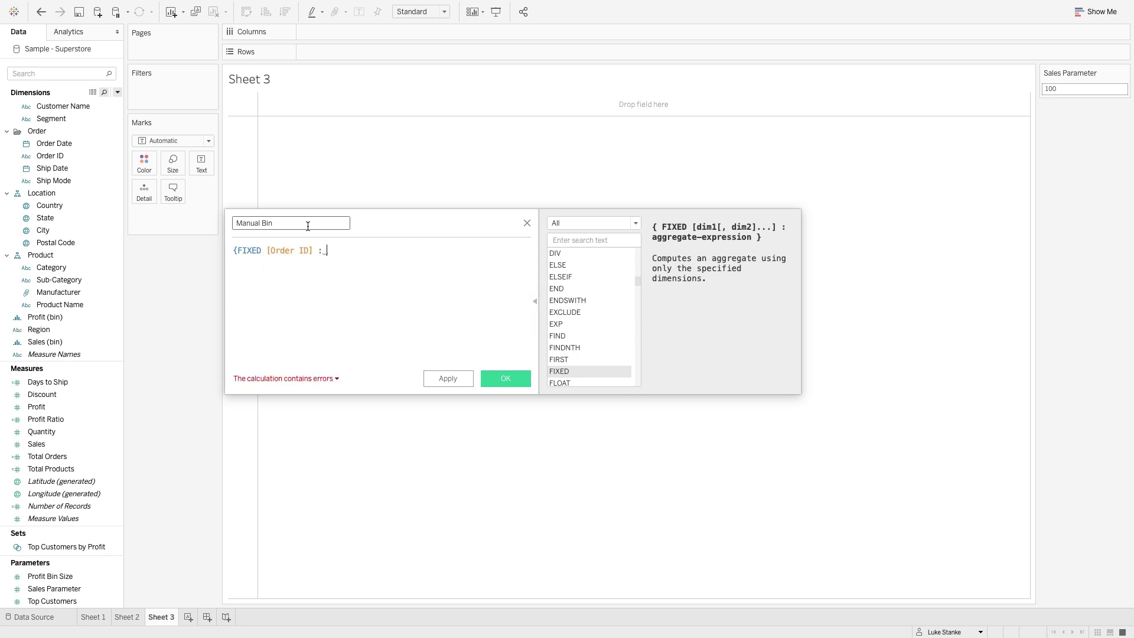
text(SUM(Sa)
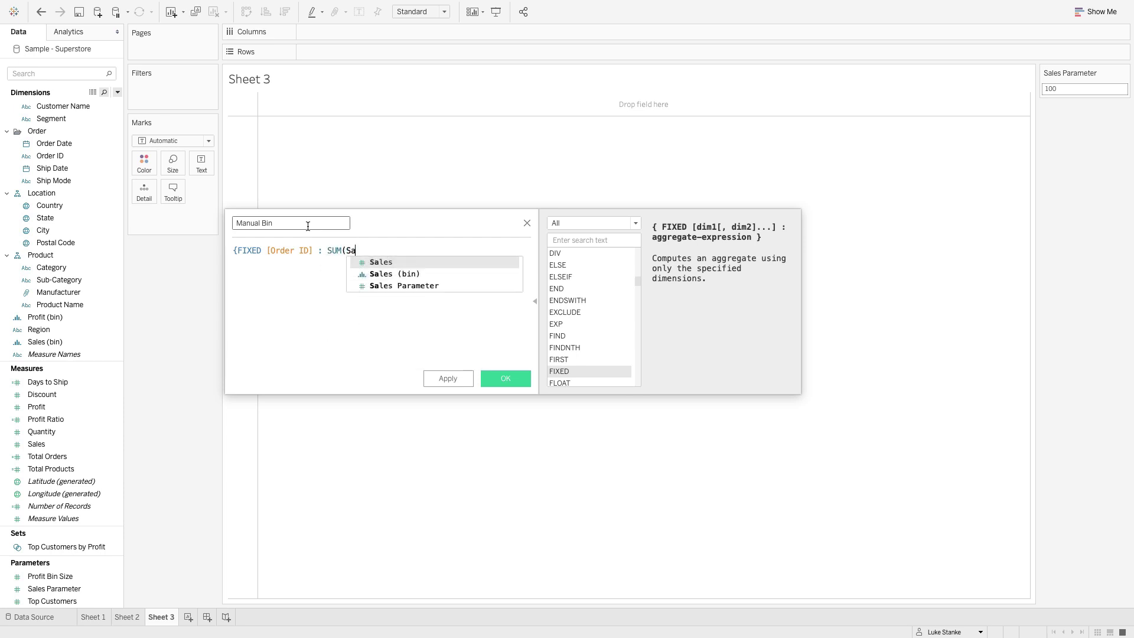
key(Return)
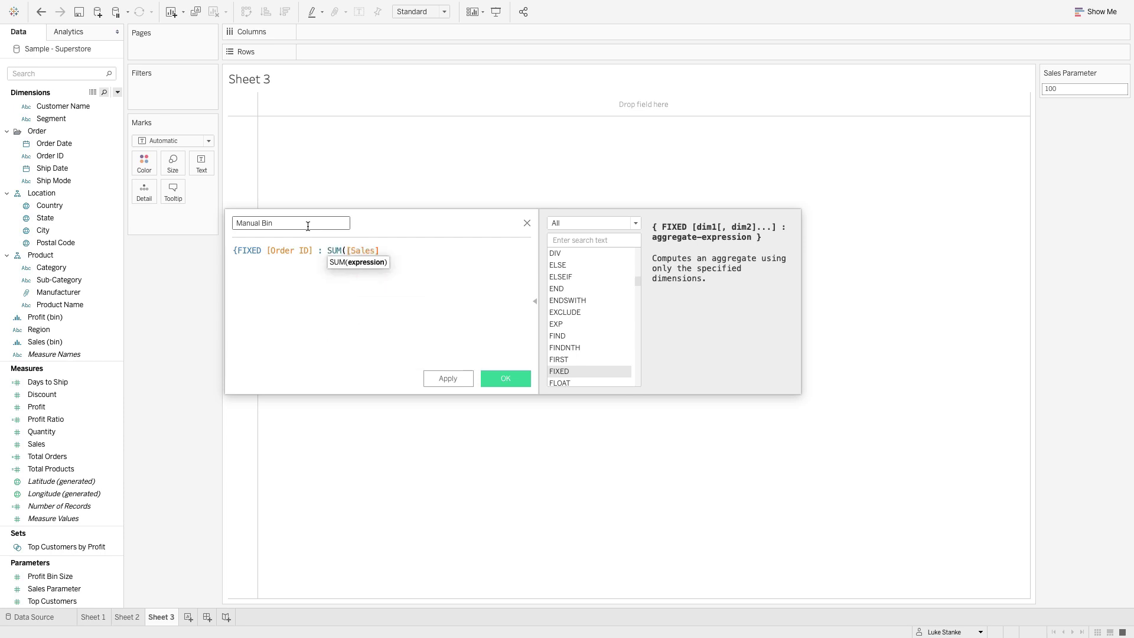
text()})
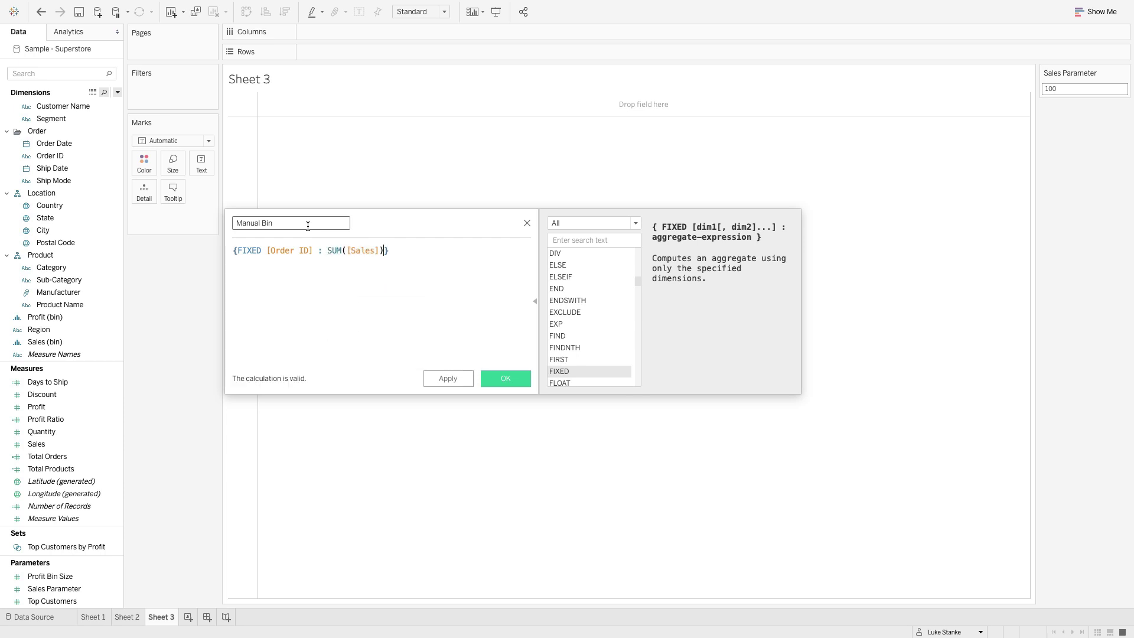
- Extend the formula to FLOOR(... /[Sales Parameter])*[Sales Parameter]
key(ctrl+shift+Left)
key(ctrl+shift+Left)
key(ctrl+shift+Left)
key(ctrl+shift+Left)
key(ctrl+shift+Left)
key(ctrl+shift+Left)
key(ctrl+shift+Left)
key(ctrl+shift+Left)
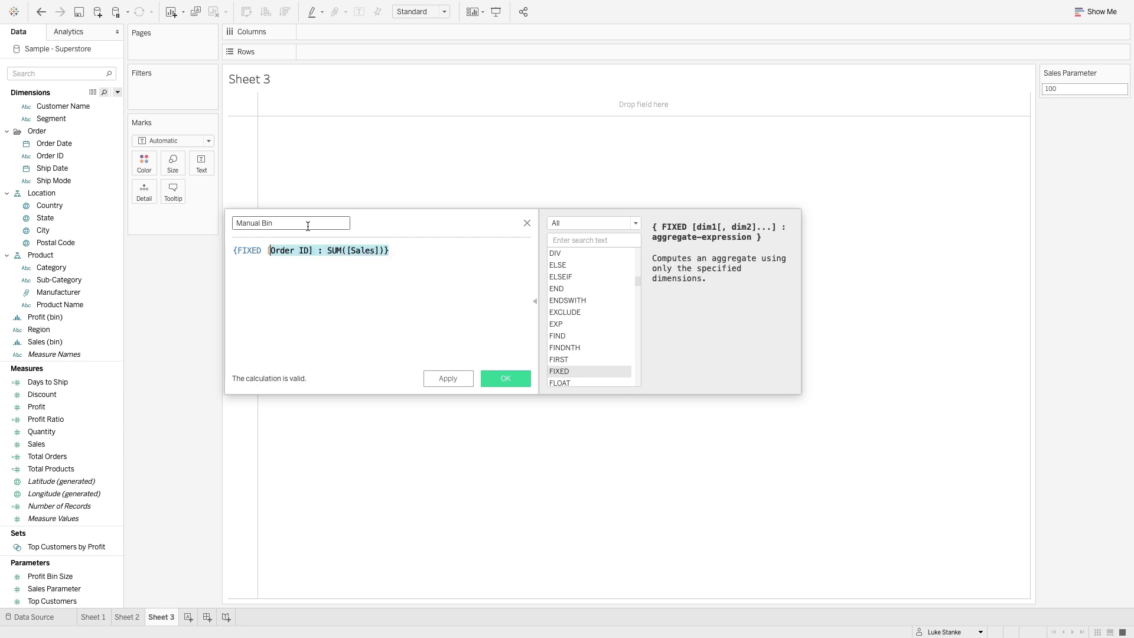
key(ctrl+shift+Left)
key(Left)
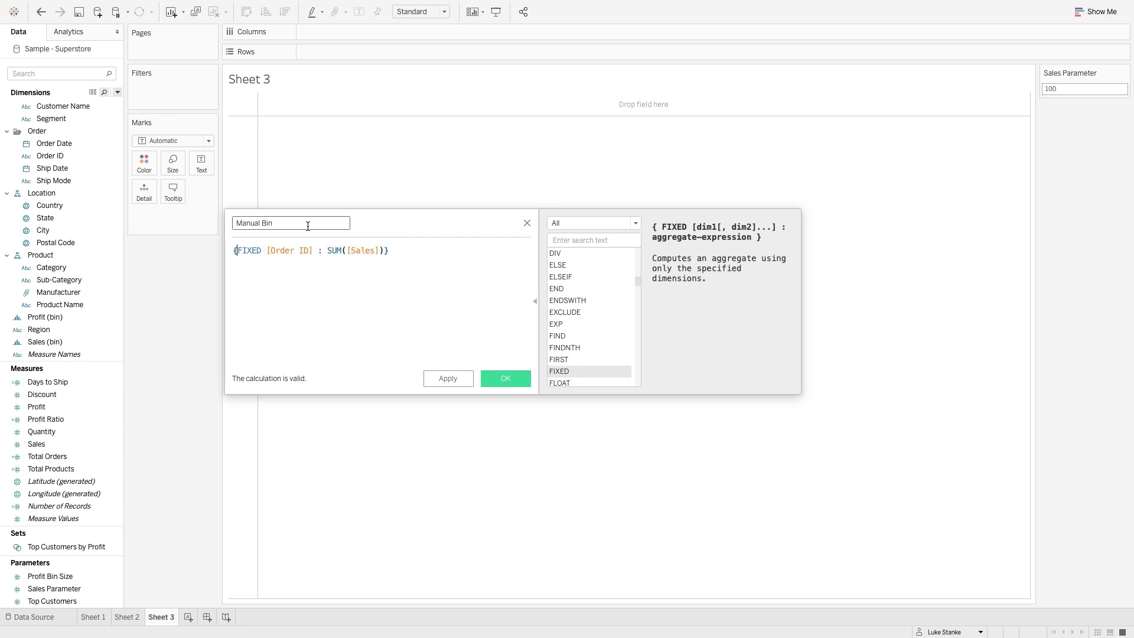
key(ctrl+Right)
key(ctrl+Right)
key(ctrl+Right)
key(ctrl+Right)
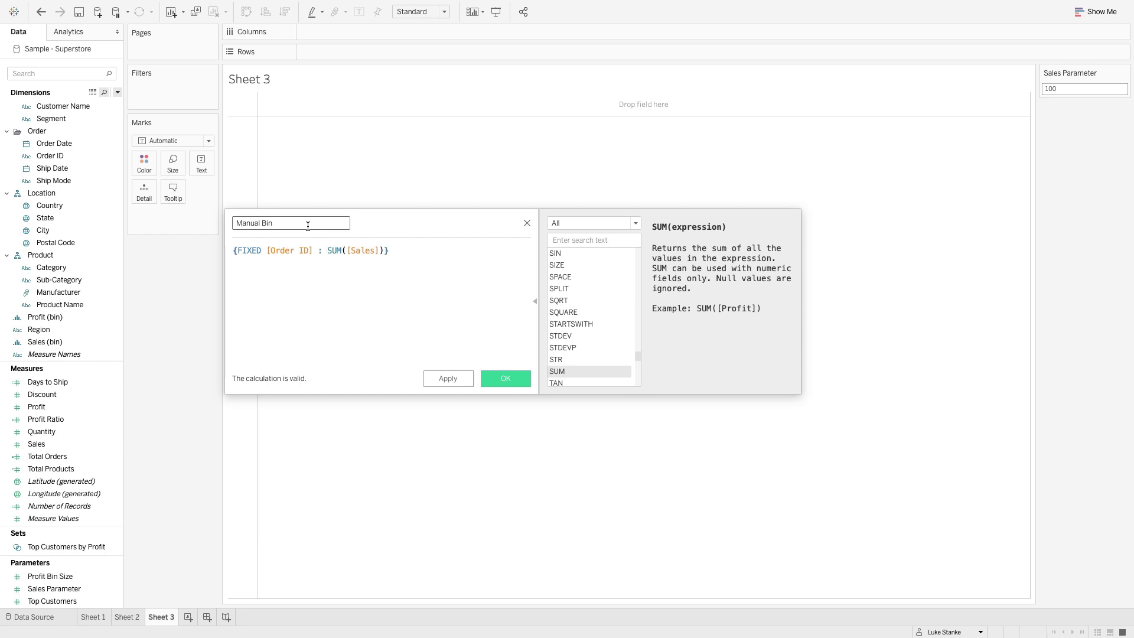
text(/[Sal)
key(Down)
key(Down)
key(Return)
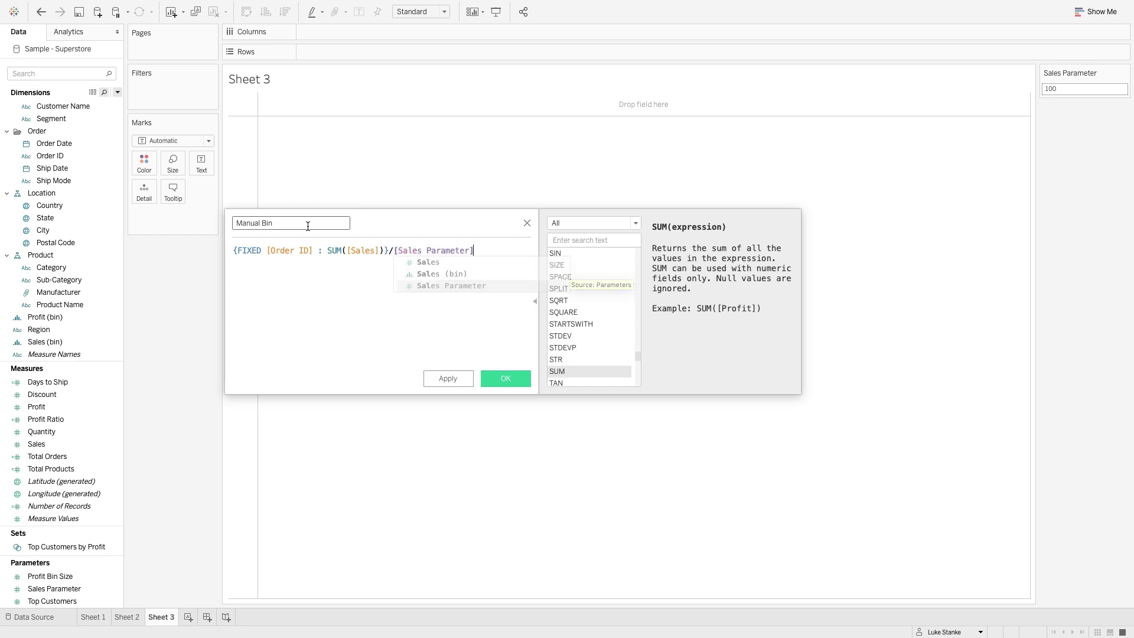
key(Home)
text(FLO)
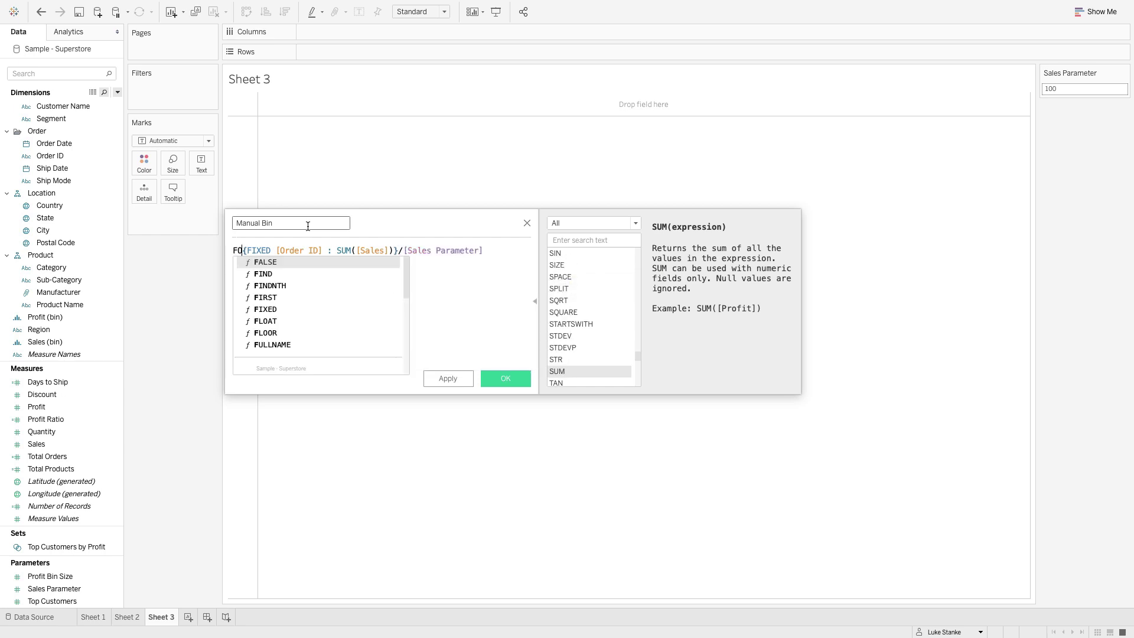
text(OR()
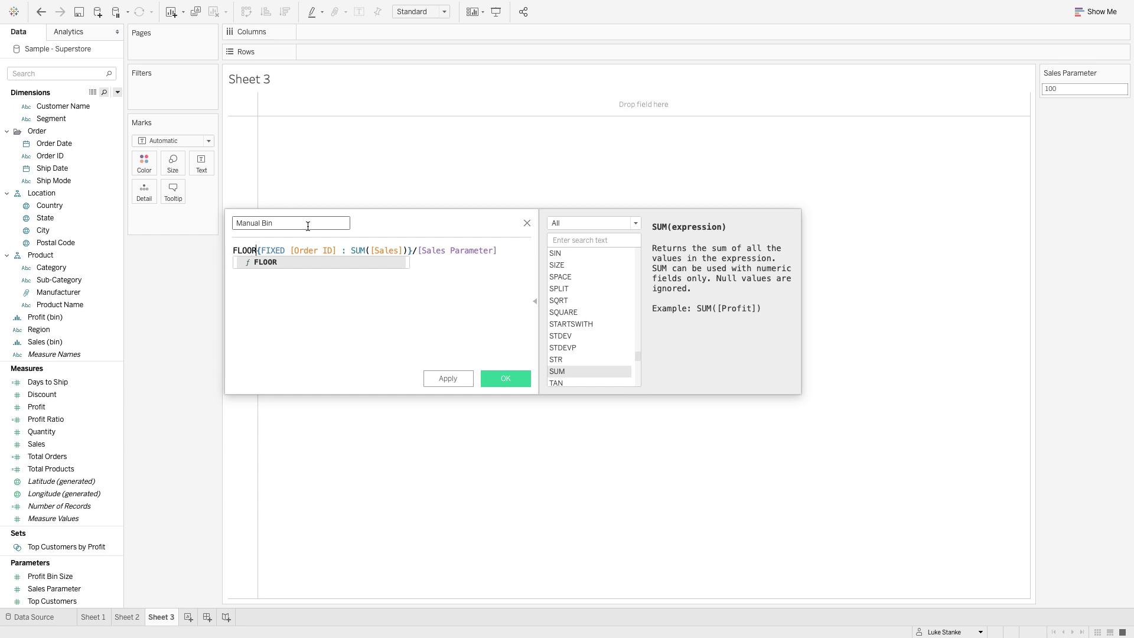
key(End)
text())
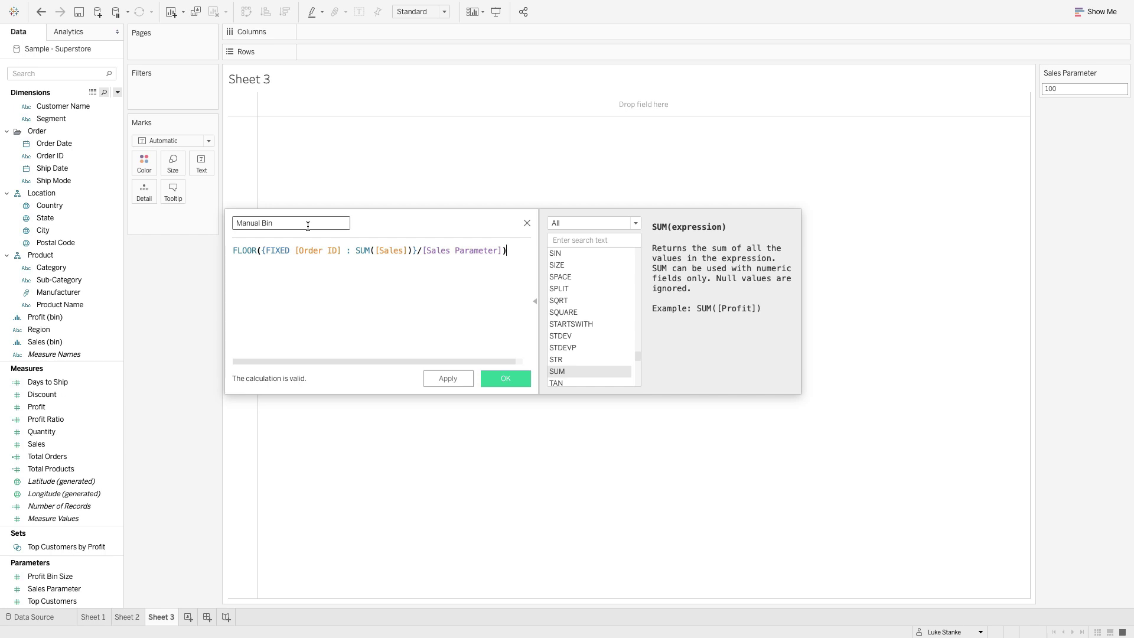
text(*Sal)
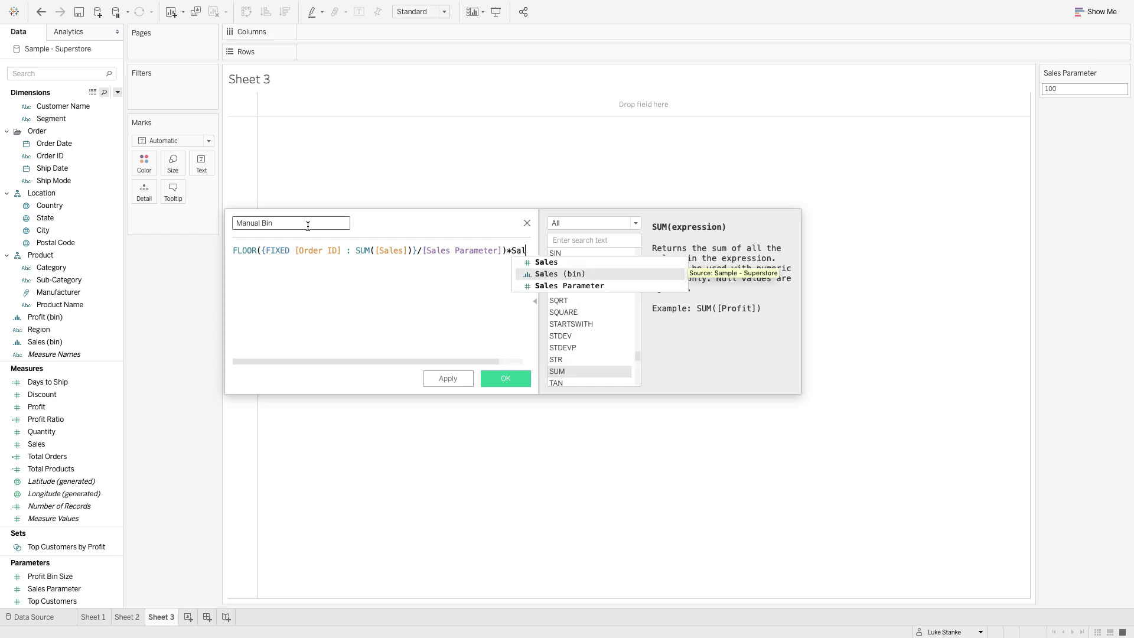
key(Down)
key(Return)
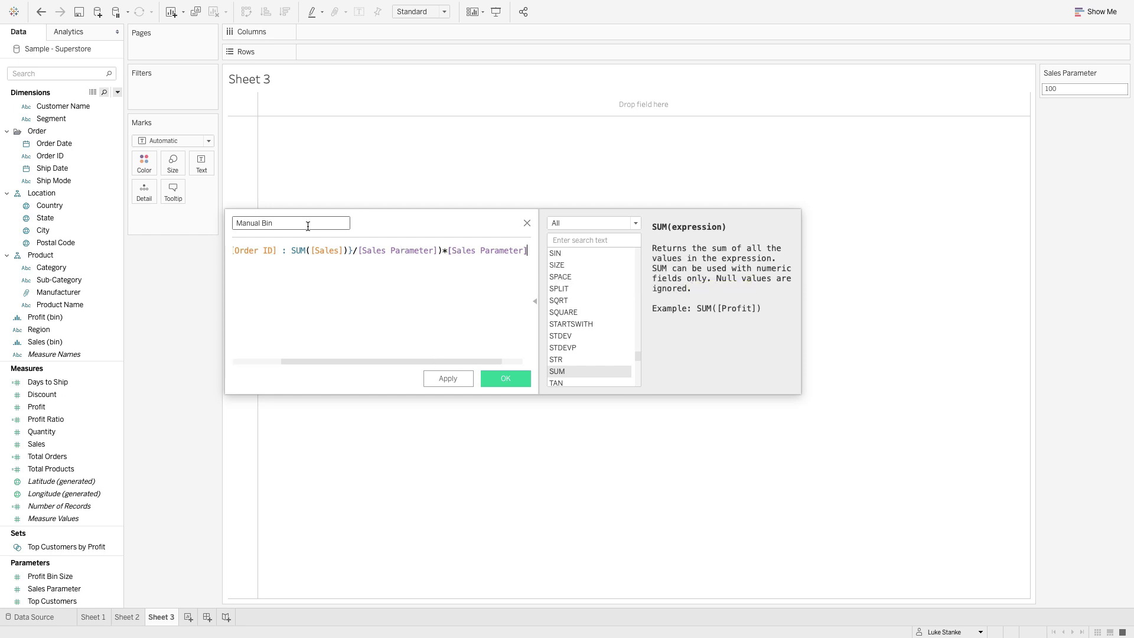
key(Home)
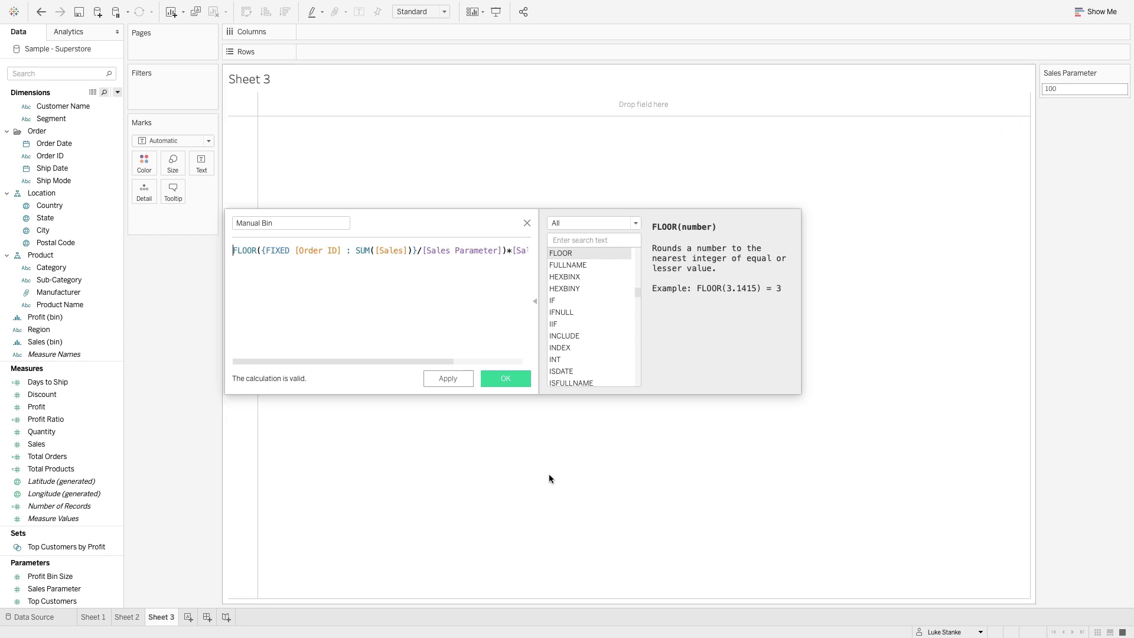
- Save Manual Bin and place it on Columns as a discrete dimension
click(503, 380)
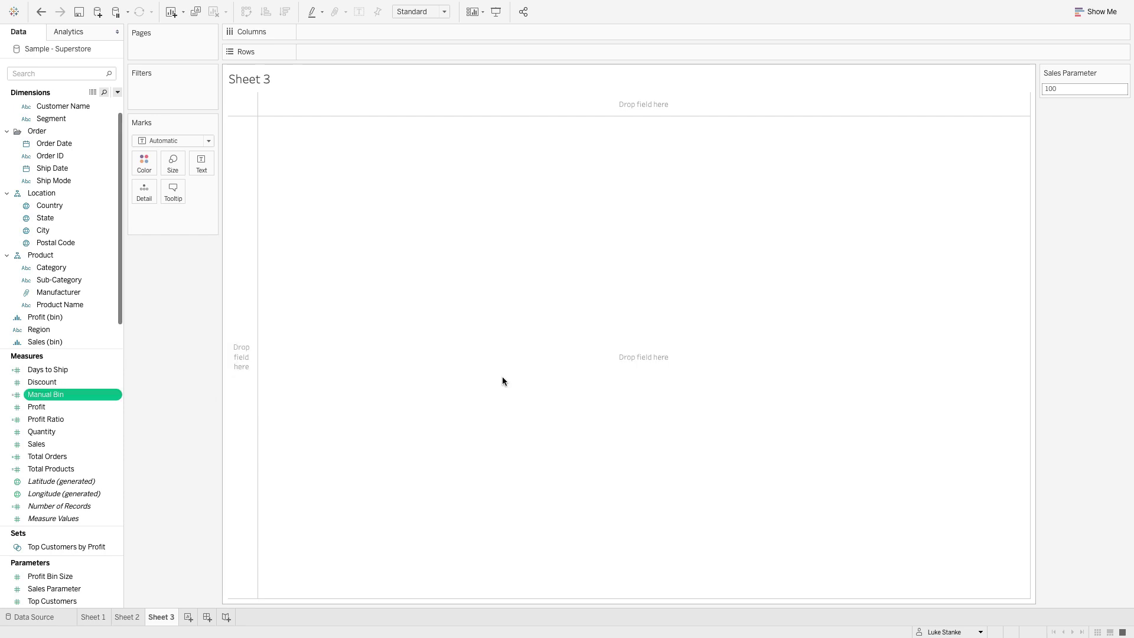
drag(69, 395, 350, 36)
click(376, 34)
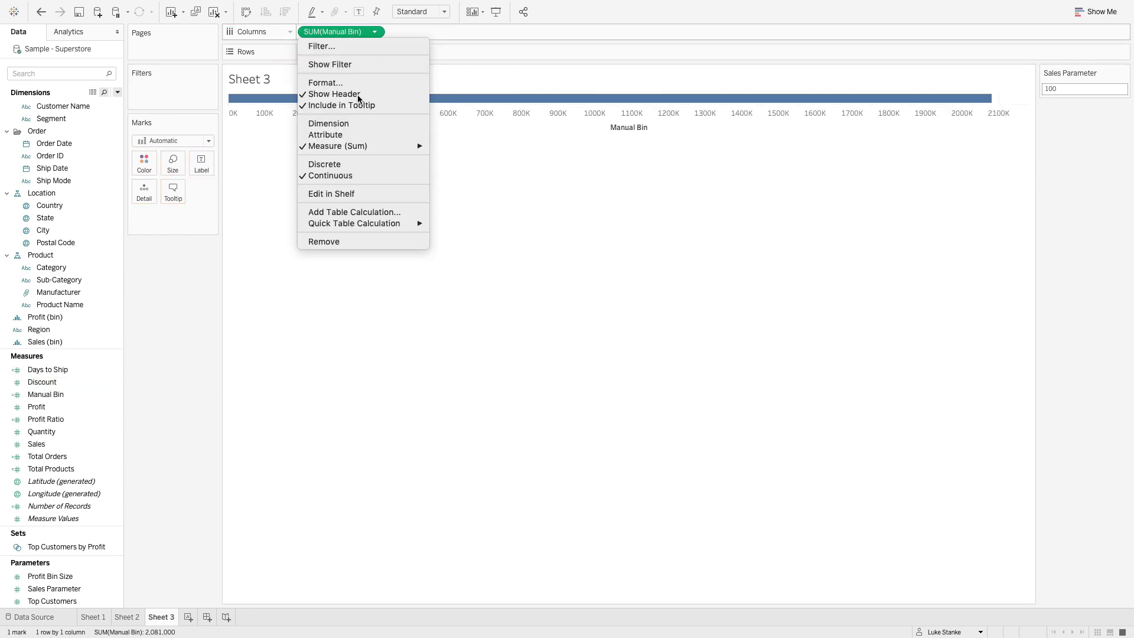
click(349, 124)
click(376, 33)
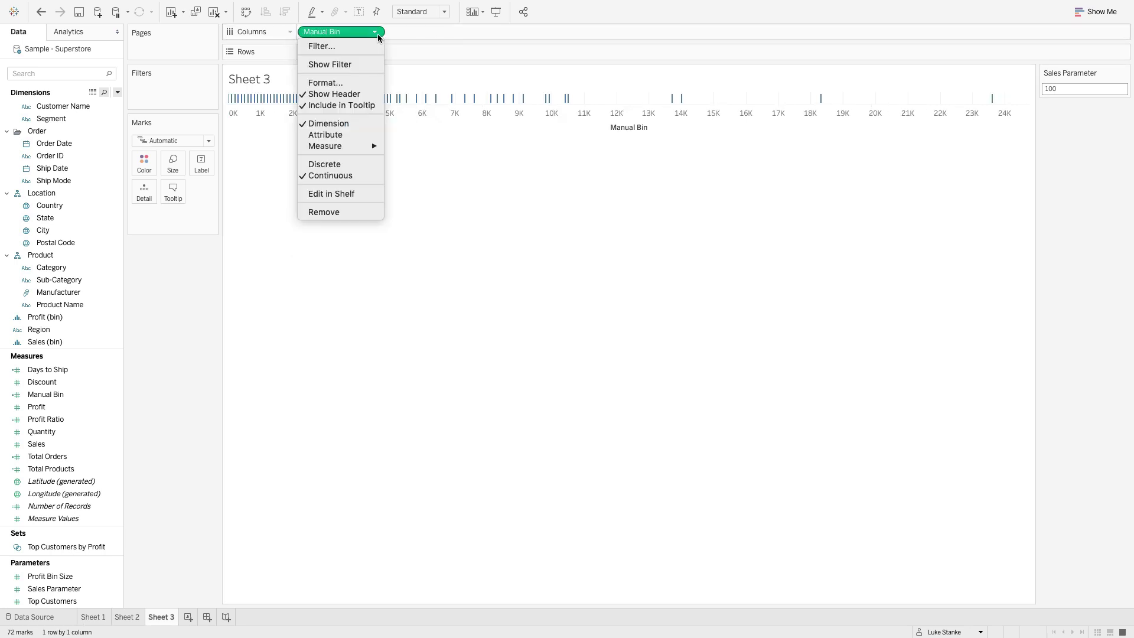
click(367, 164)
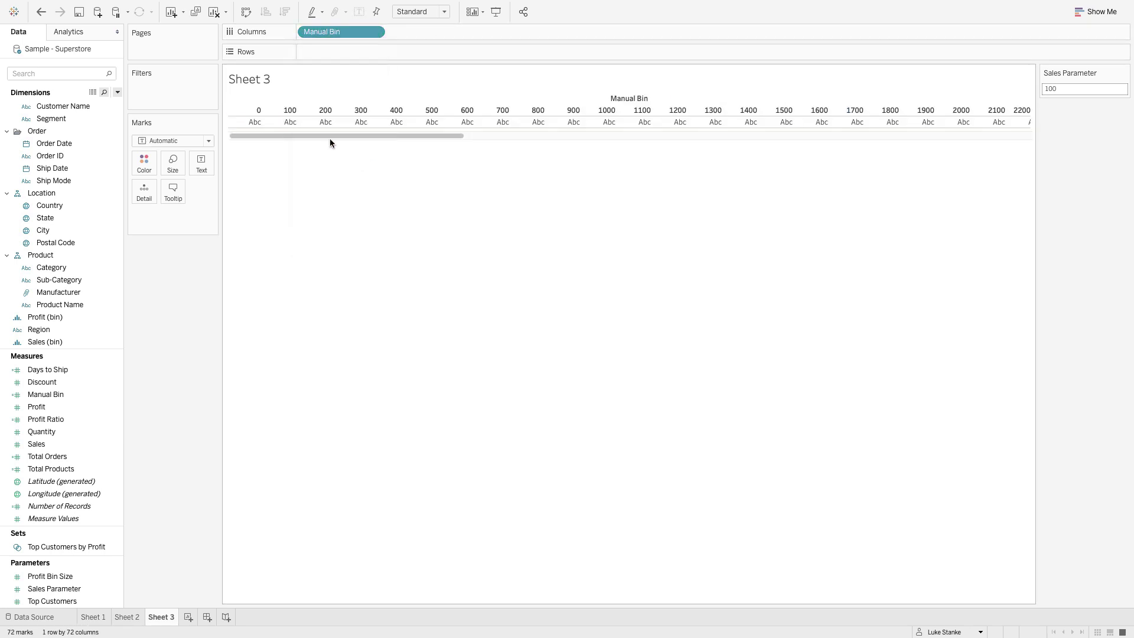
- Set Sales Parameter to 250, make Manual Bin continuous, and plot Total Orders on Rows
click(1061, 88)
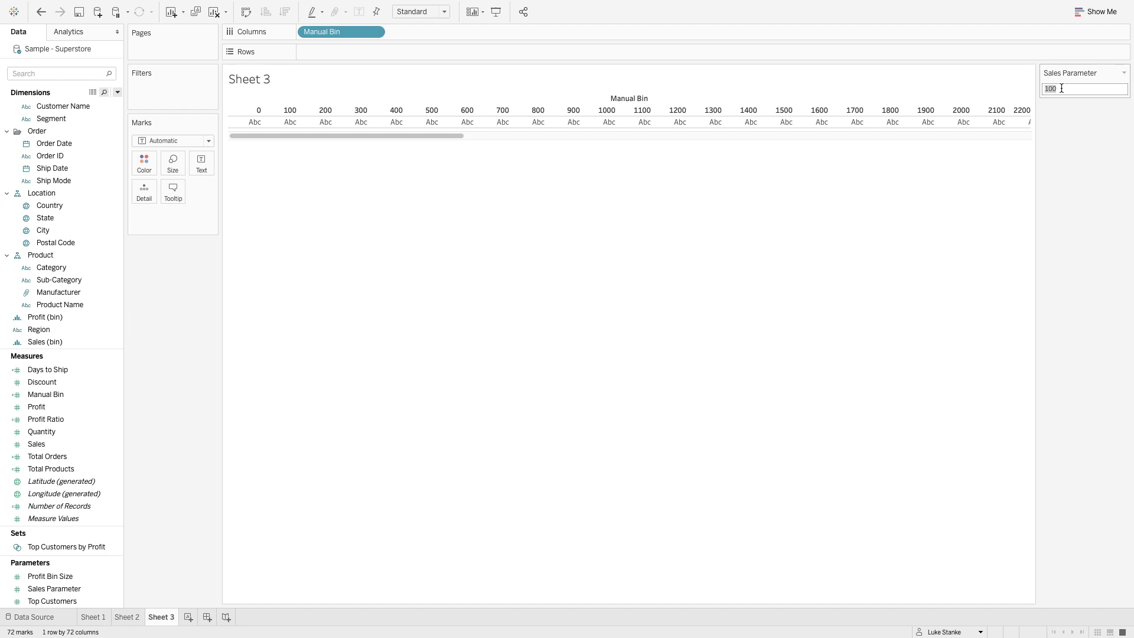
text(250)
key(Return)
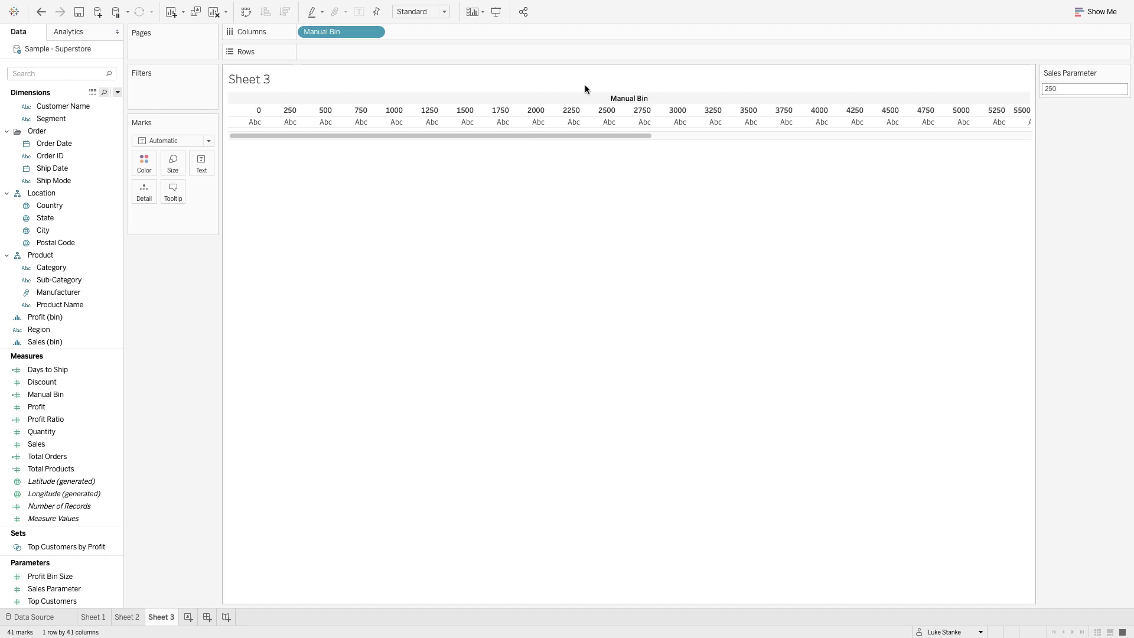
click(374, 31)
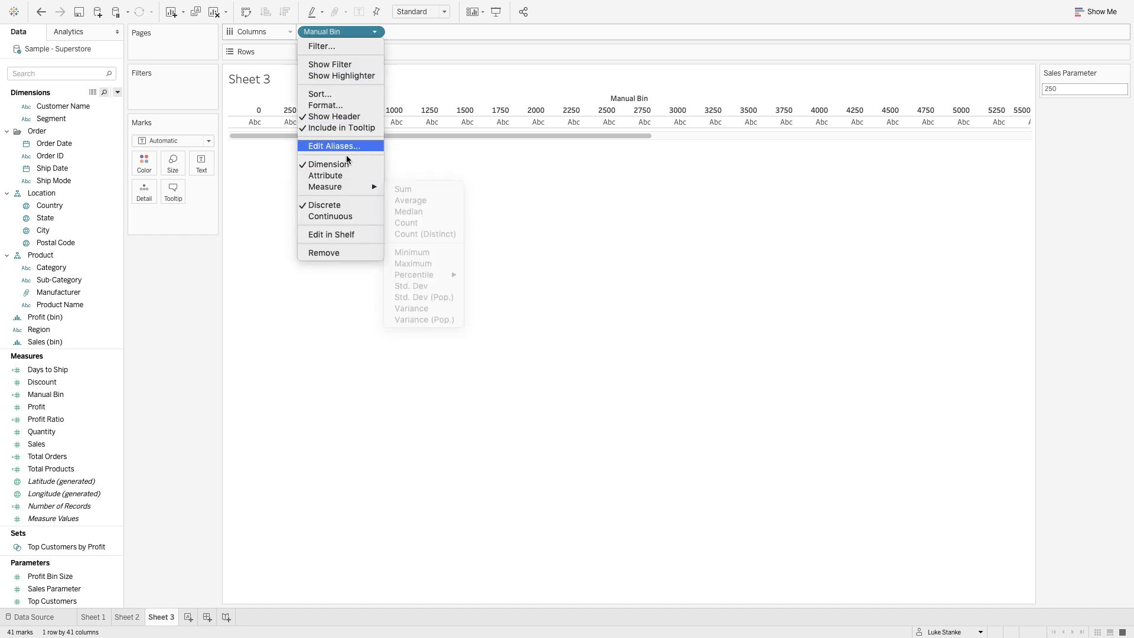
click(331, 217)
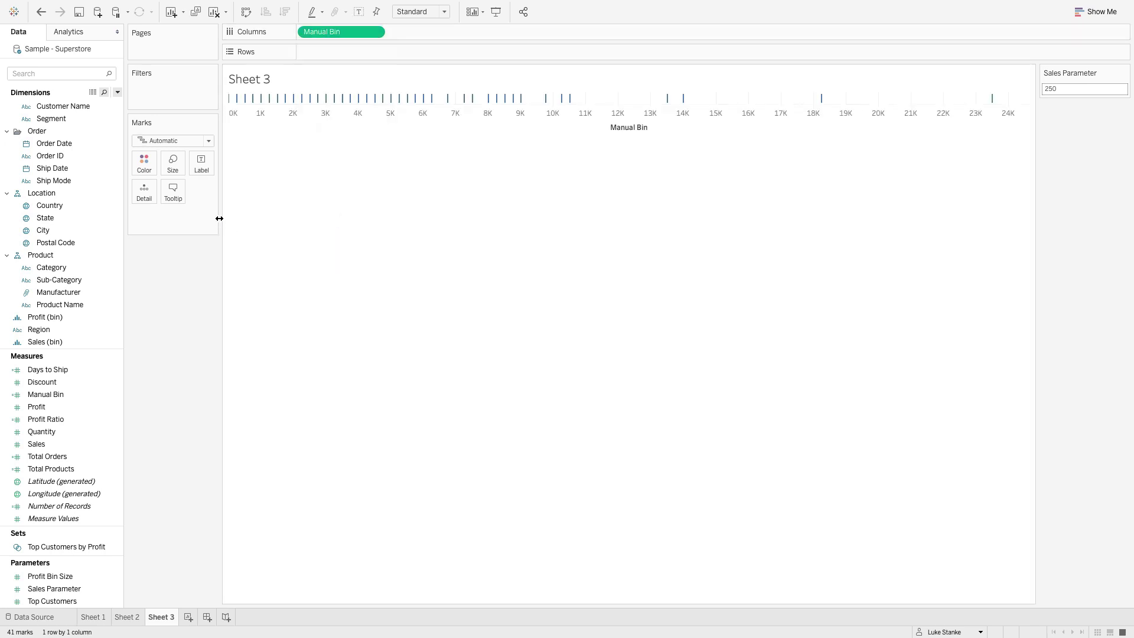
click(231, 105)
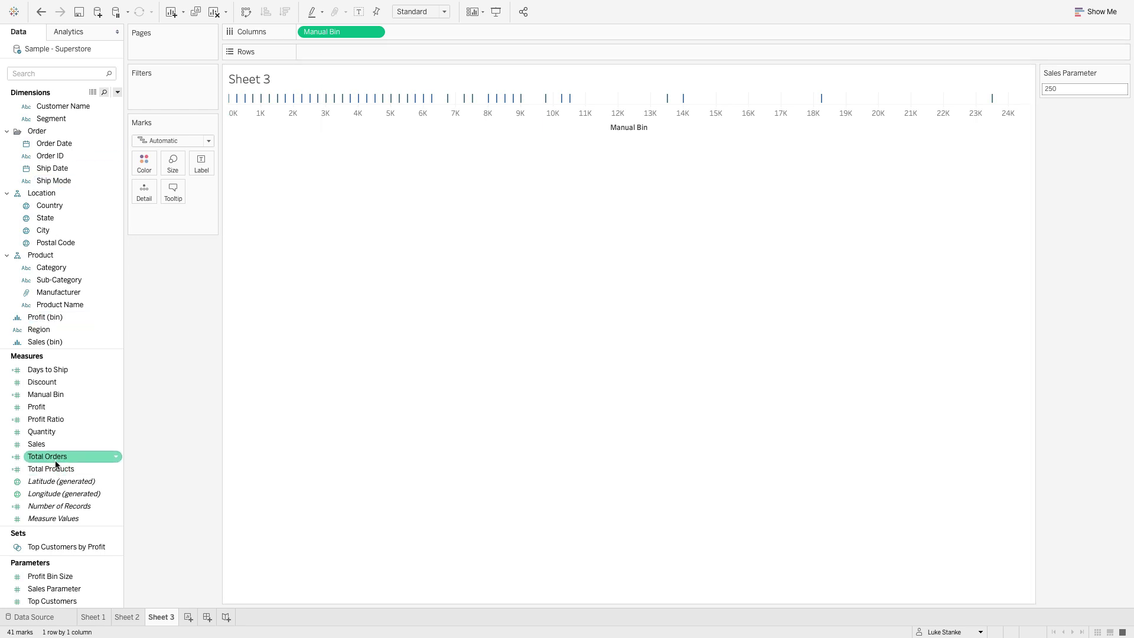
drag(57, 463, 420, 51)
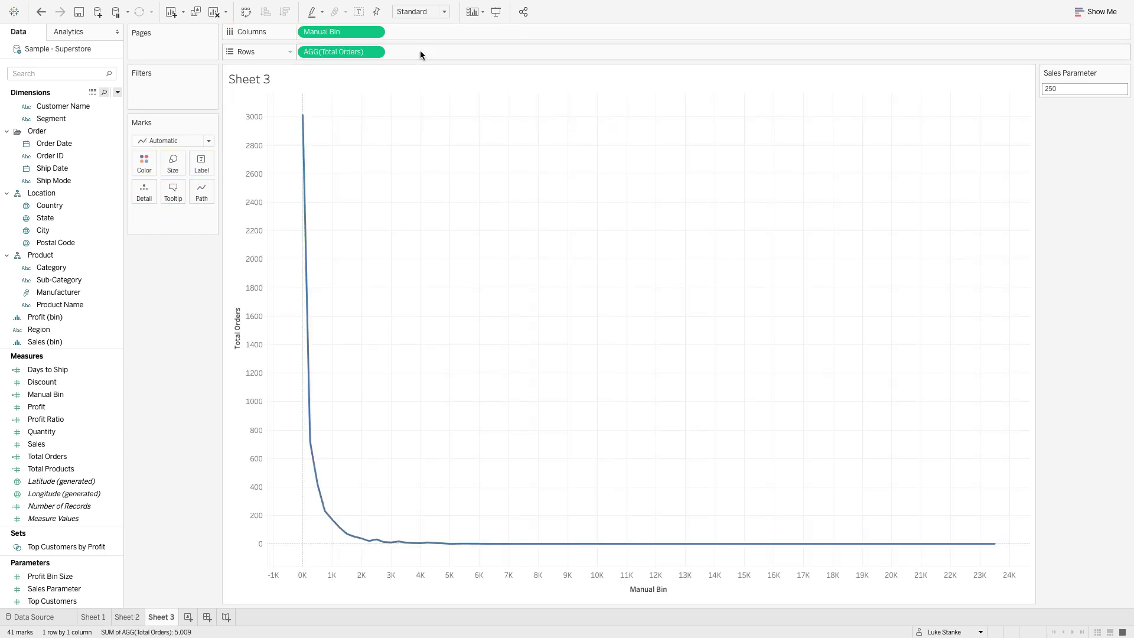
- Draw the marks as bars and add an ad-hoc [Sales Parameter]*.01 calculation to the Marks card
click(188, 141)
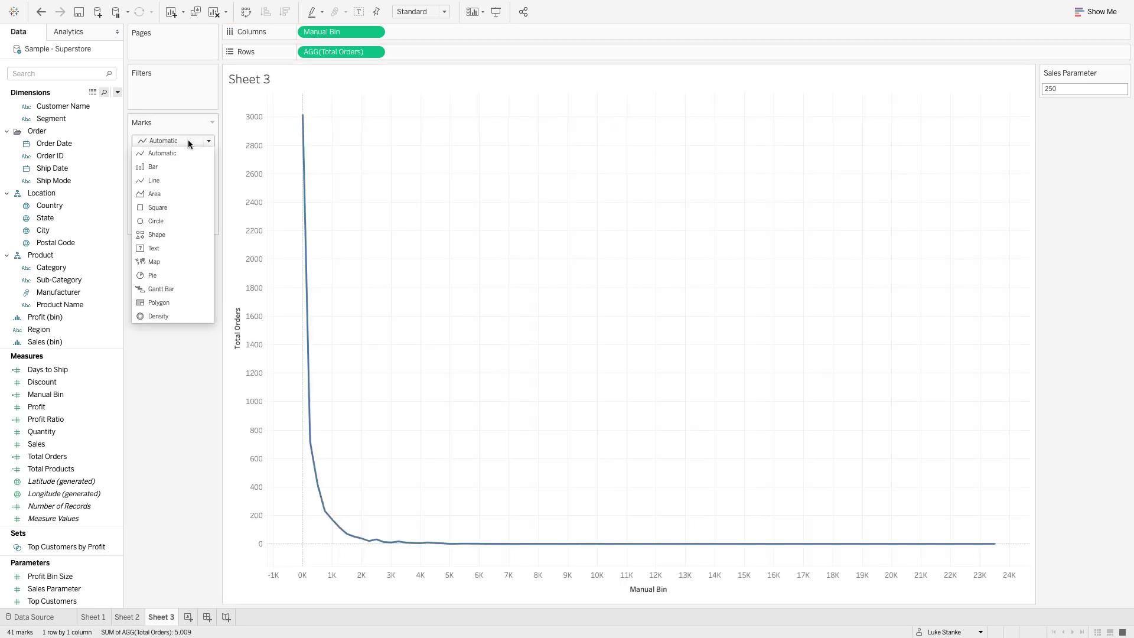
click(172, 171)
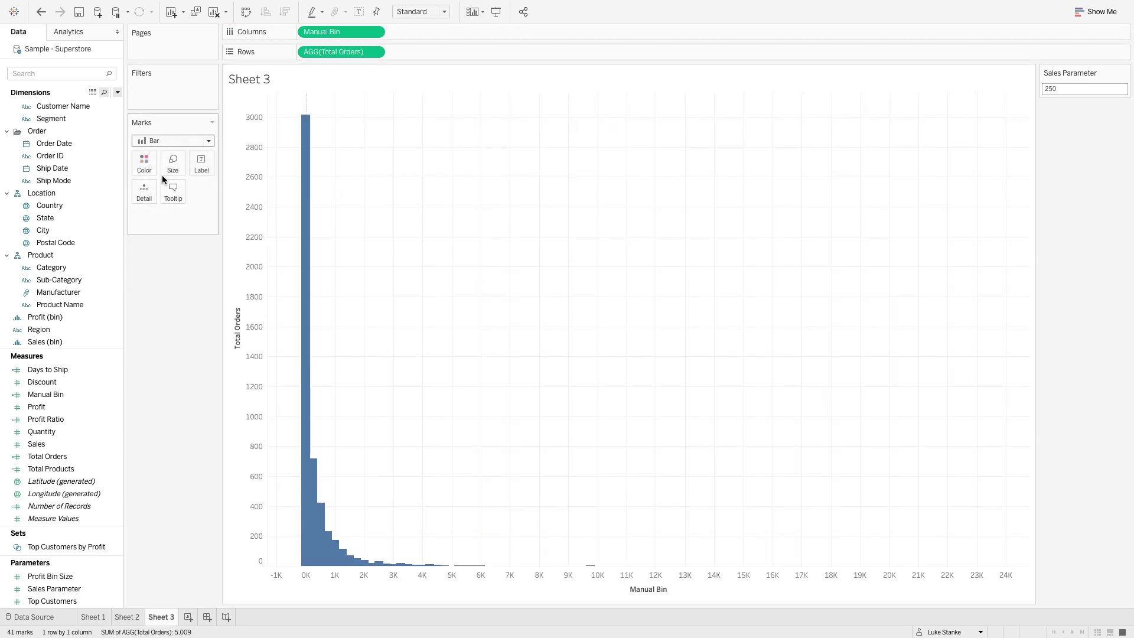
double_click(174, 219)
text(Sal)
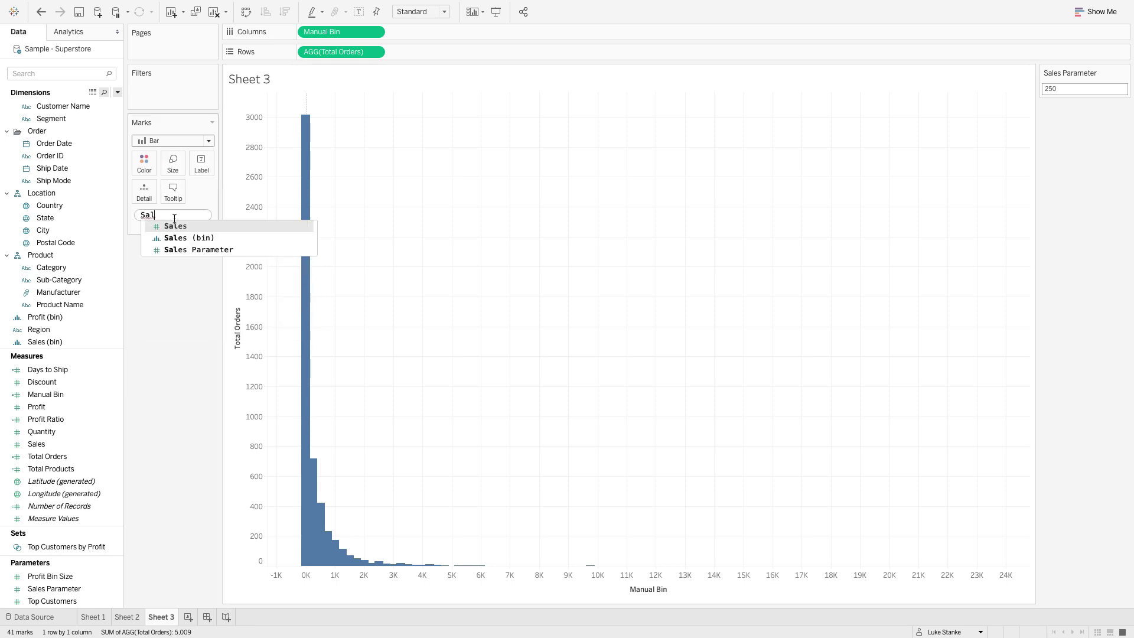
key(Down)
key(Down)
key(Return)
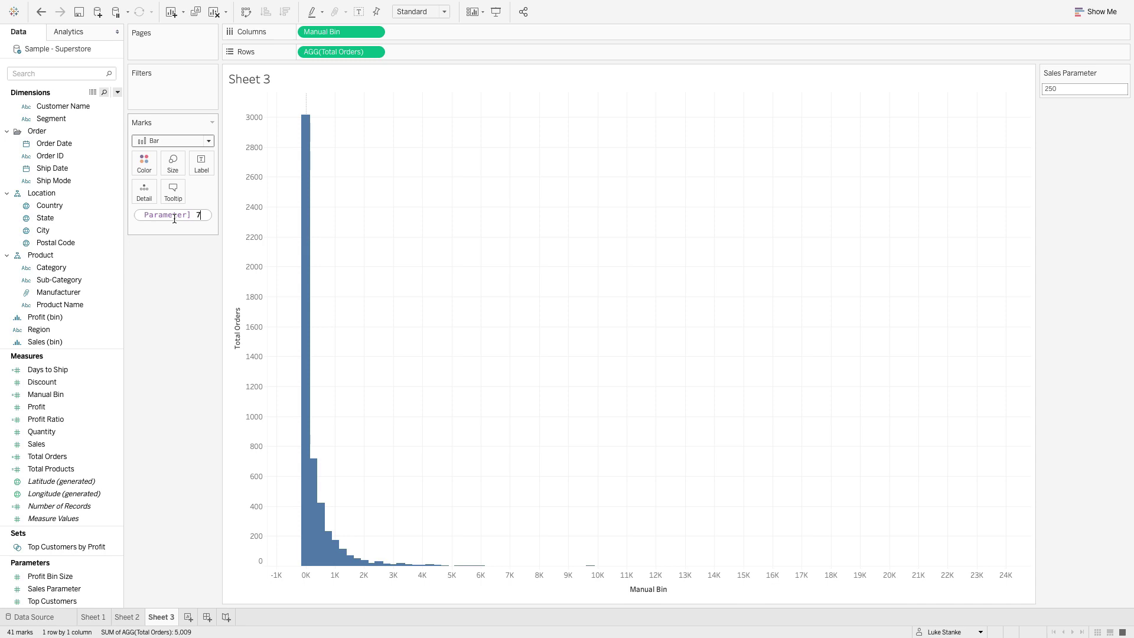
text(7)
key(BackSpace)
key(BackSpace)
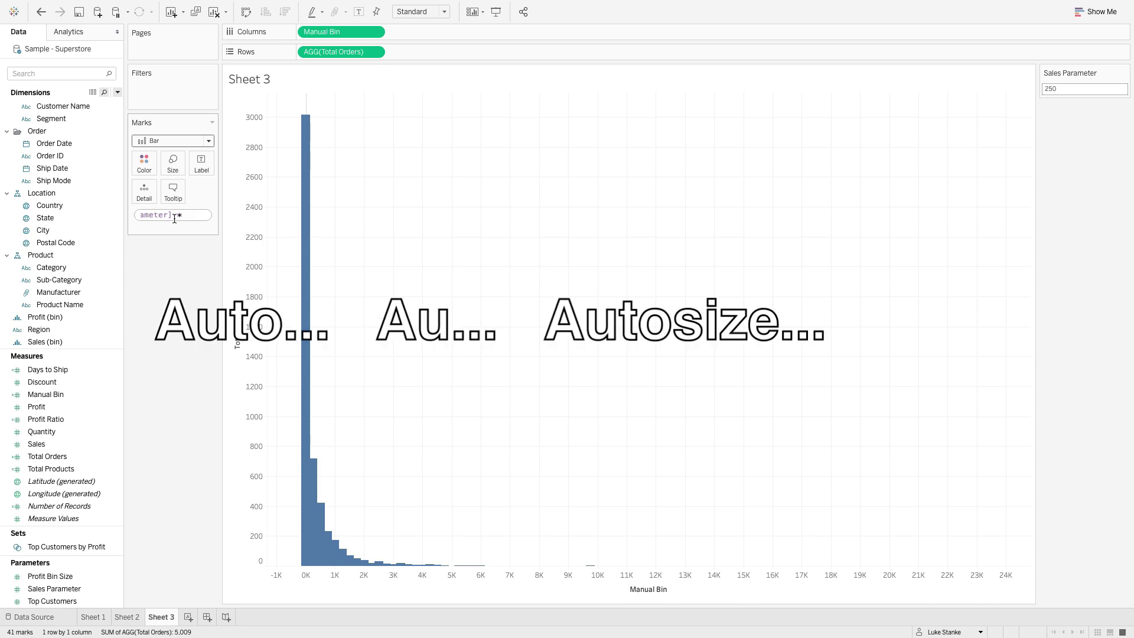
text(* .01)
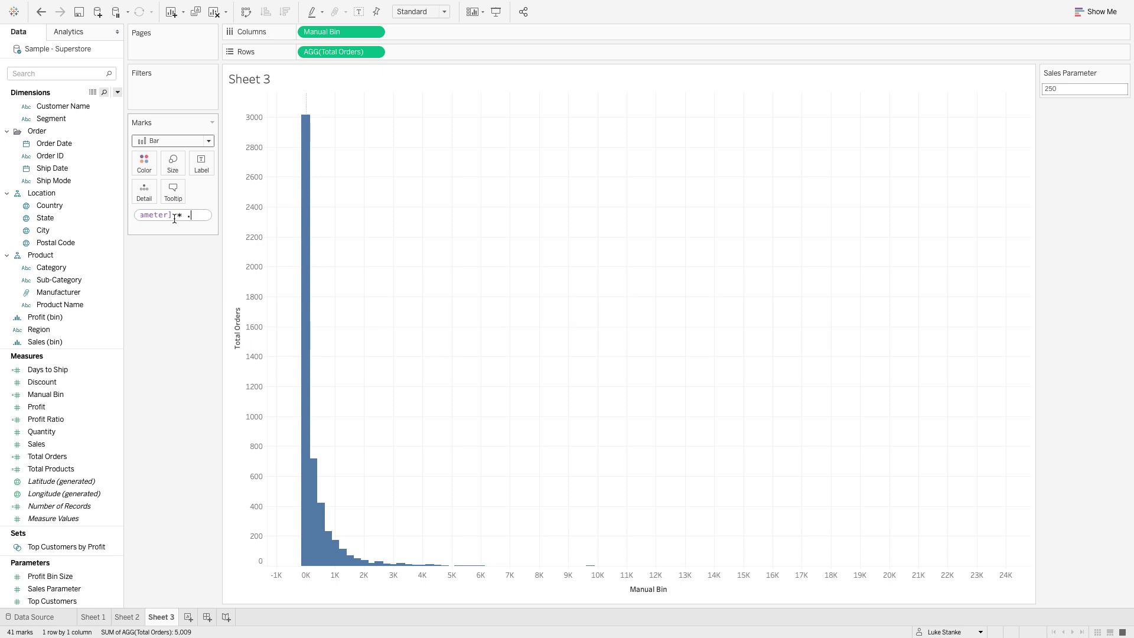
key(Return)
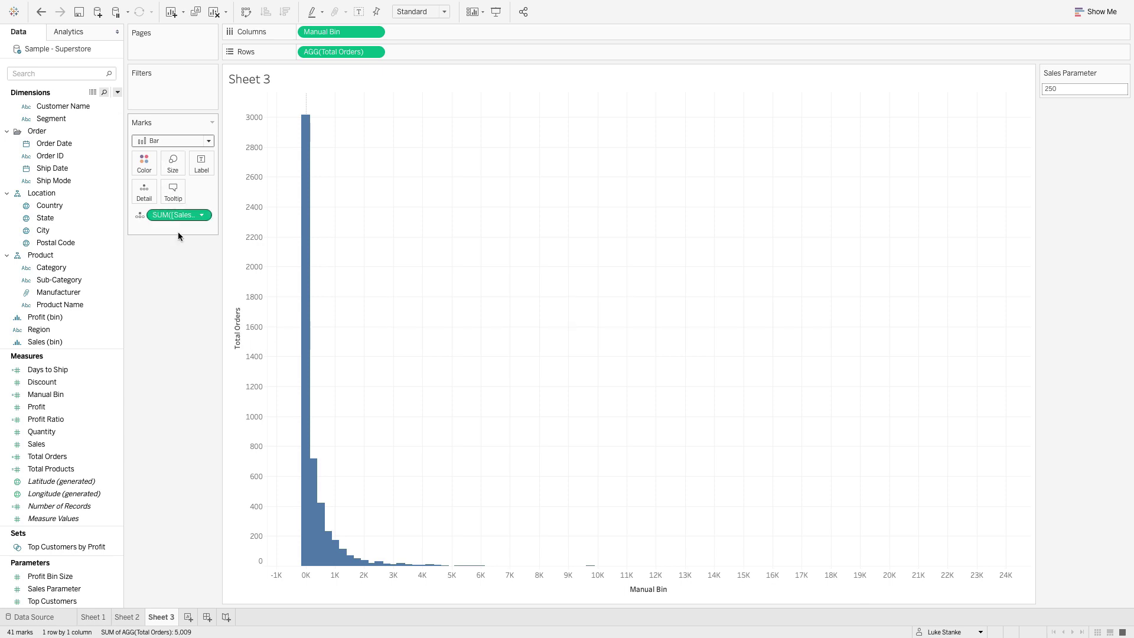
- Try Minimum, Dimension, Maximum and Average on that calculation, then remove it from the Marks card
click(201, 215)
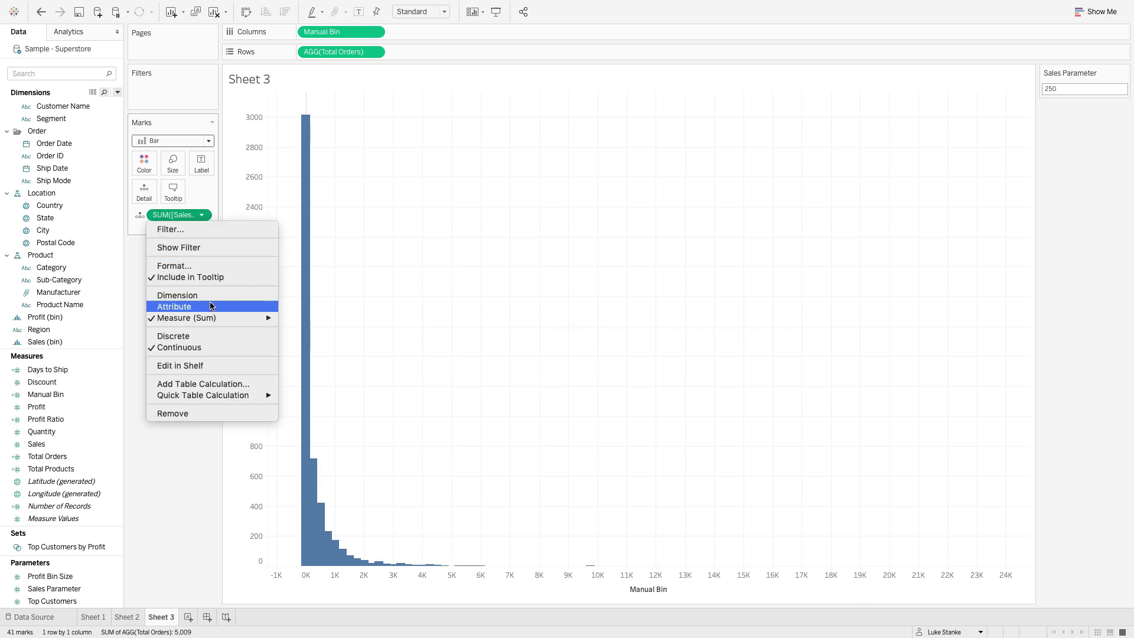
mouse_move(270, 321)
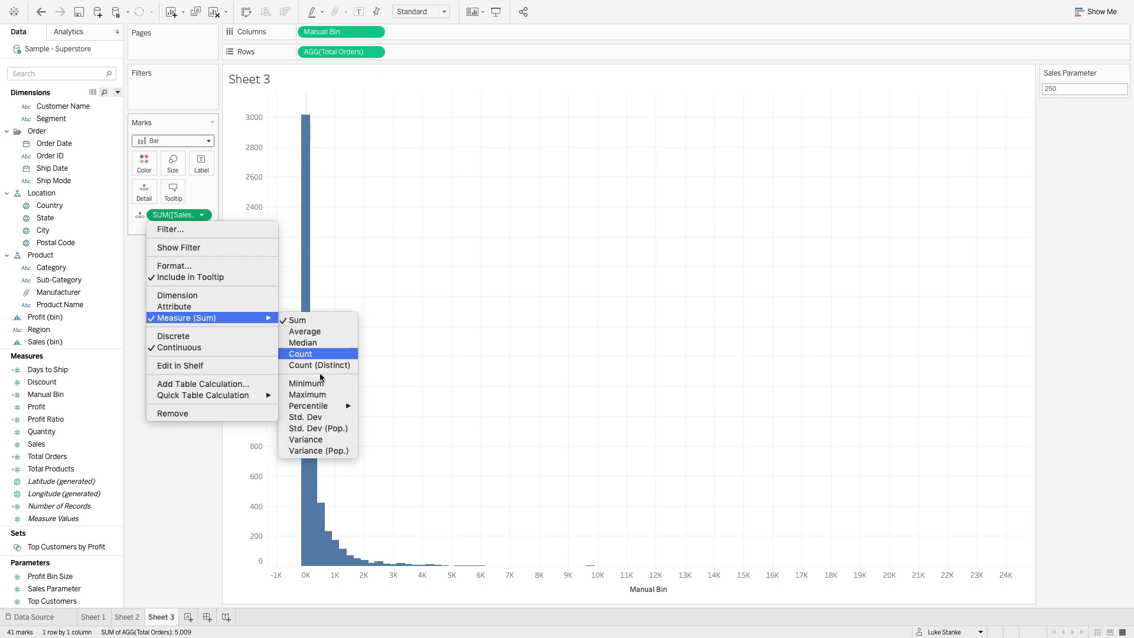
click(308, 383)
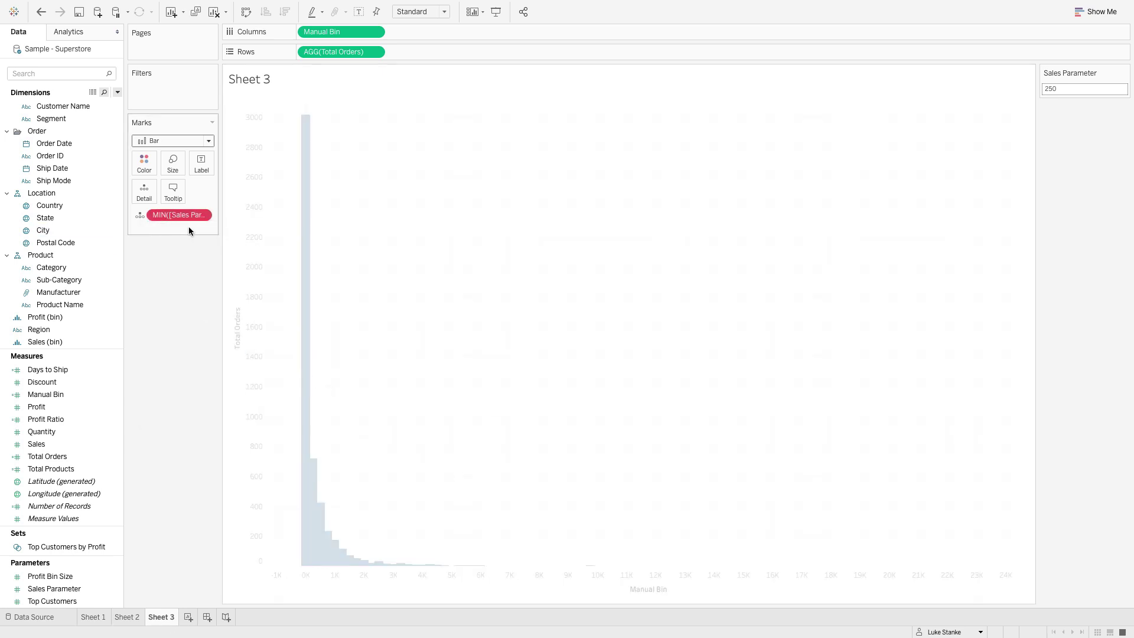
key(ctrl+z)
click(200, 216)
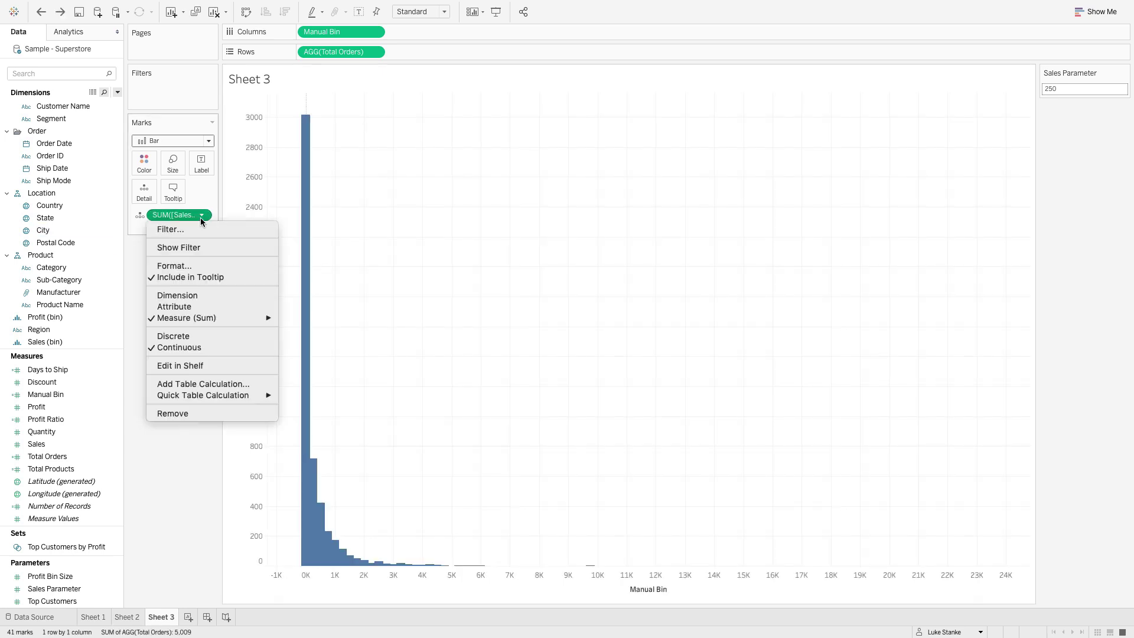
click(193, 295)
key(ctrl+z)
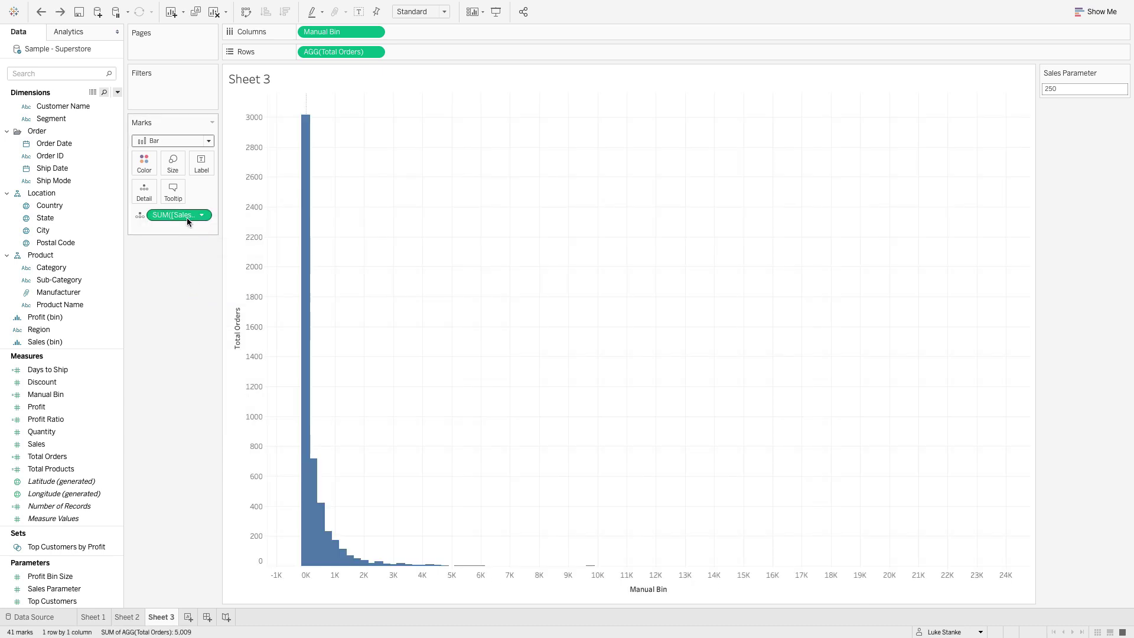
click(208, 215)
mouse_move(195, 317)
click(316, 394)
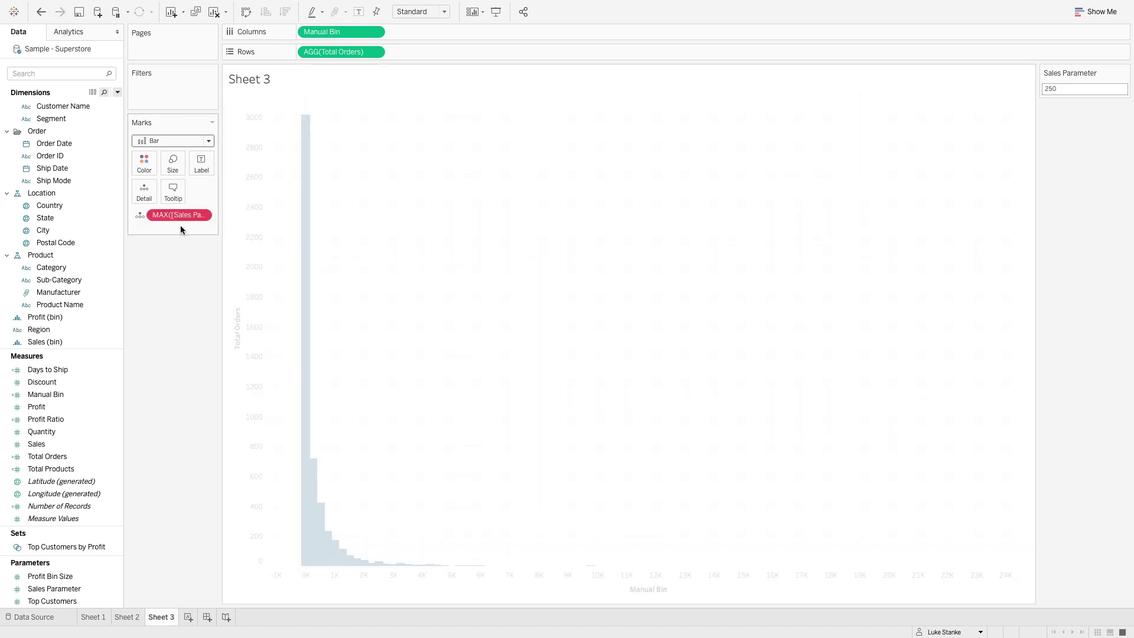
click(195, 215)
mouse_move(252, 298)
click(310, 314)
drag(179, 215, 135, 449)
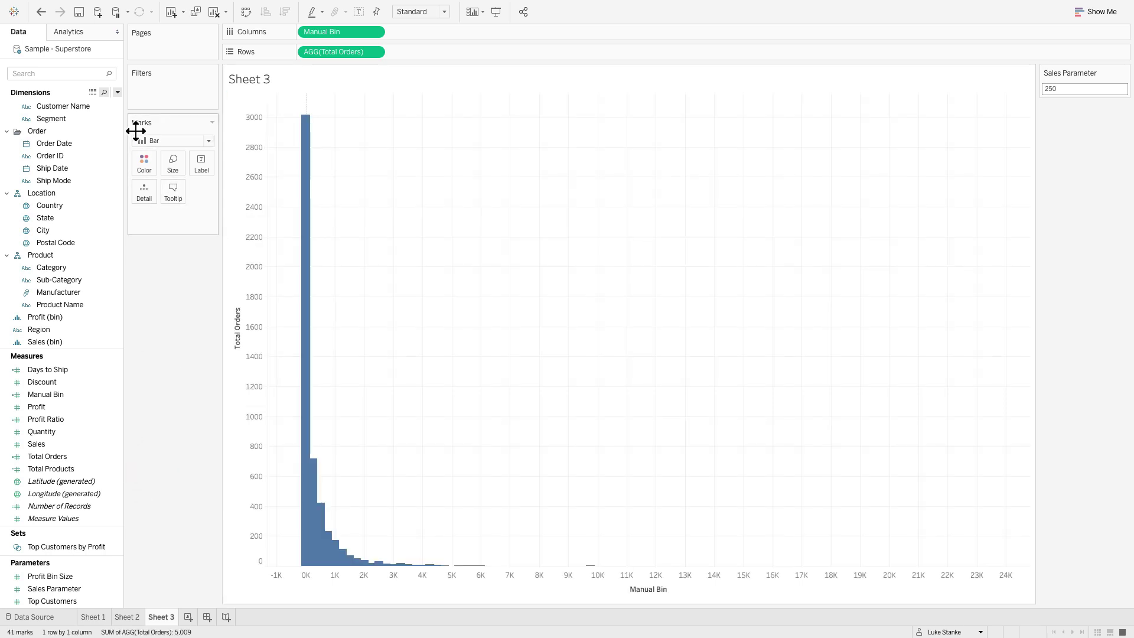
- Create a calculated field named 'Bar Width' with the formula [Sales Parameter] * .9
click(117, 93)
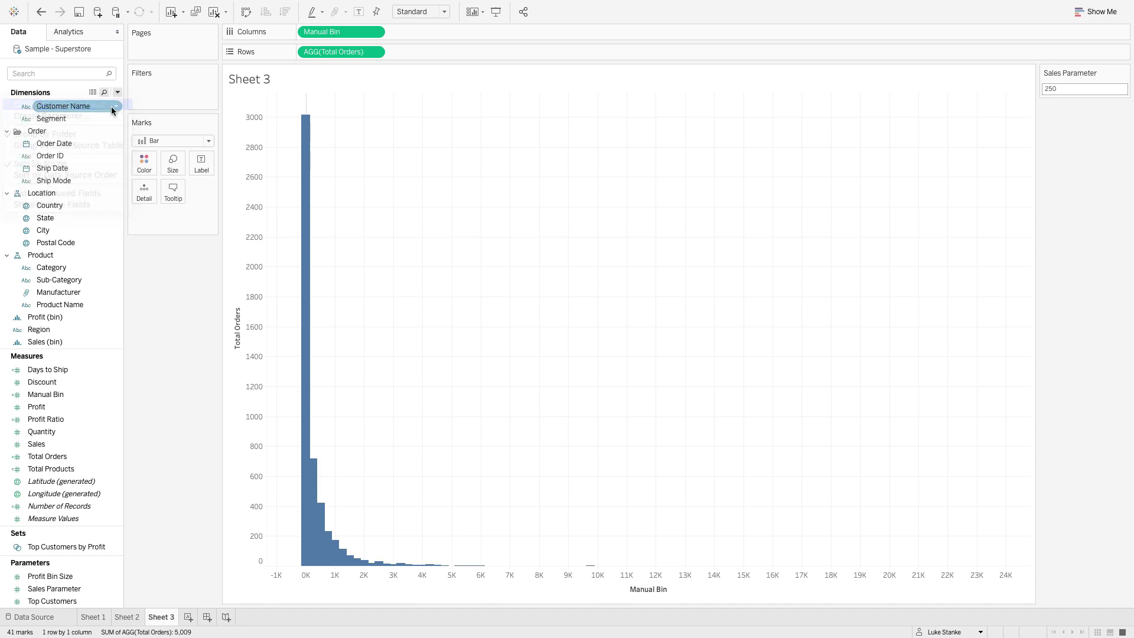
click(111, 105)
text(Ba)
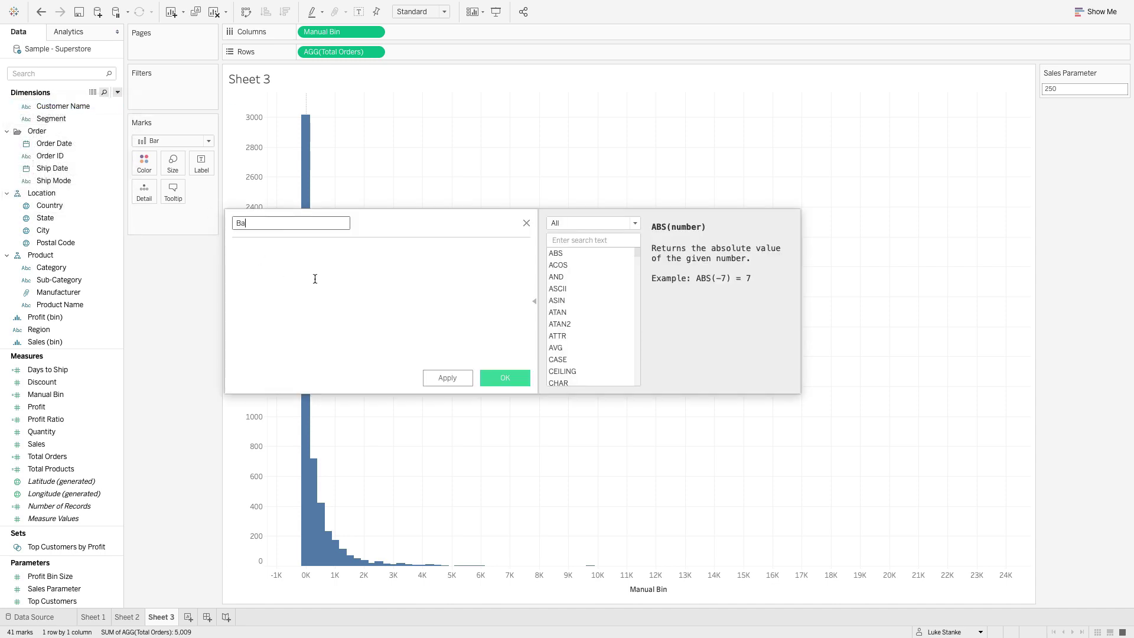
text(r Width)
click(315, 279)
text(Sal)
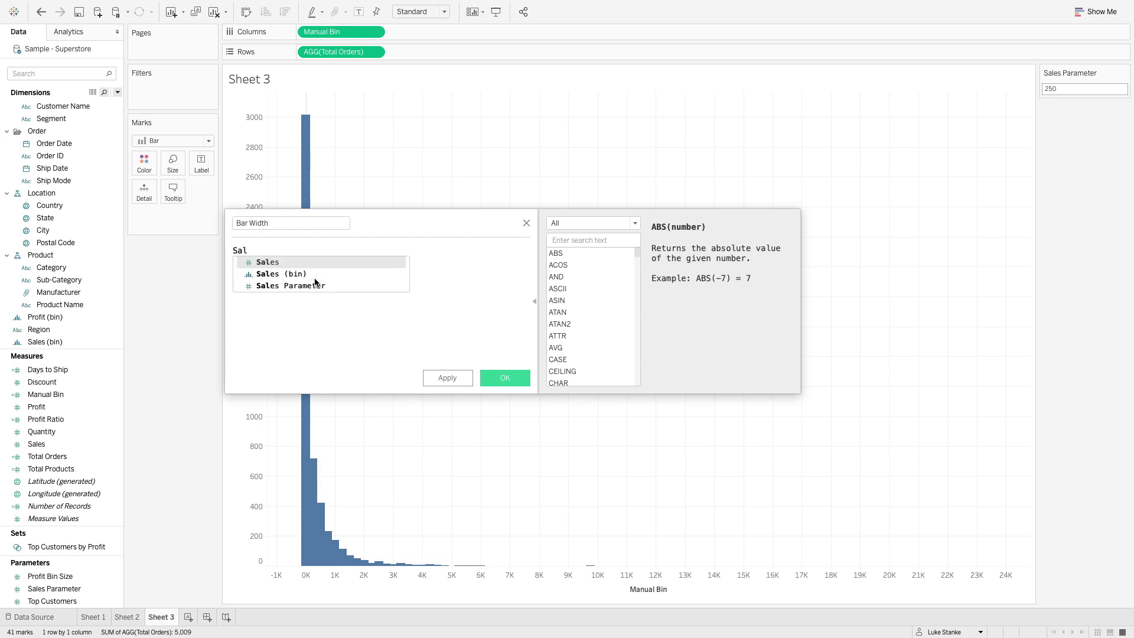
key(Down)
key(Down)
key(Return)
text(* .9)
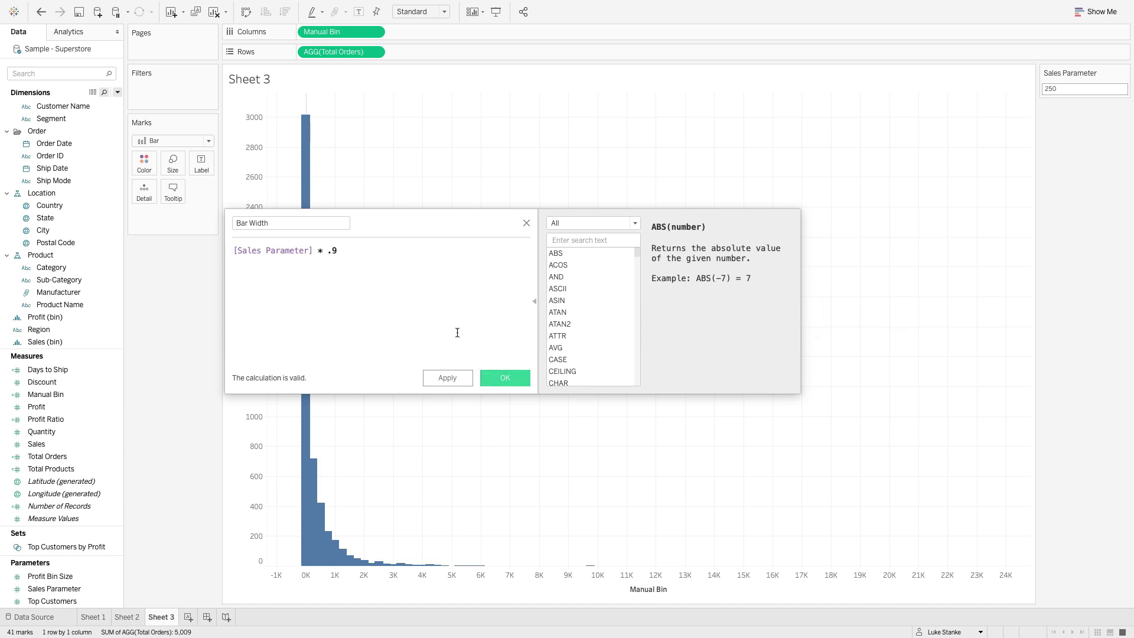
click(504, 378)
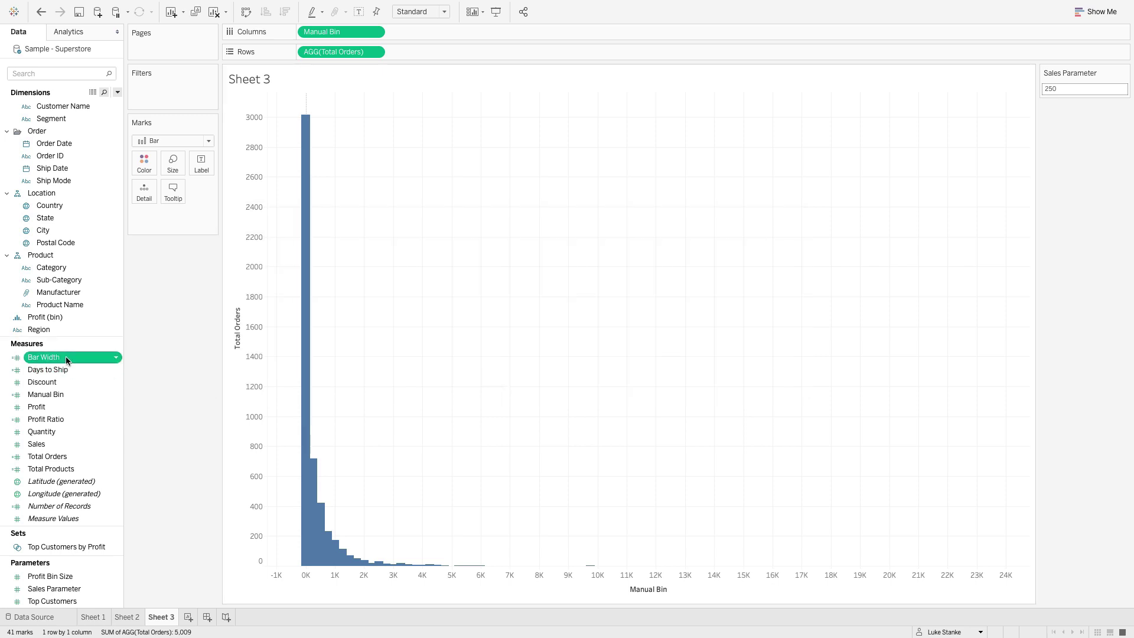
- Size the bars by Bar Width, treated as a dimension
drag(43, 357, 173, 163)
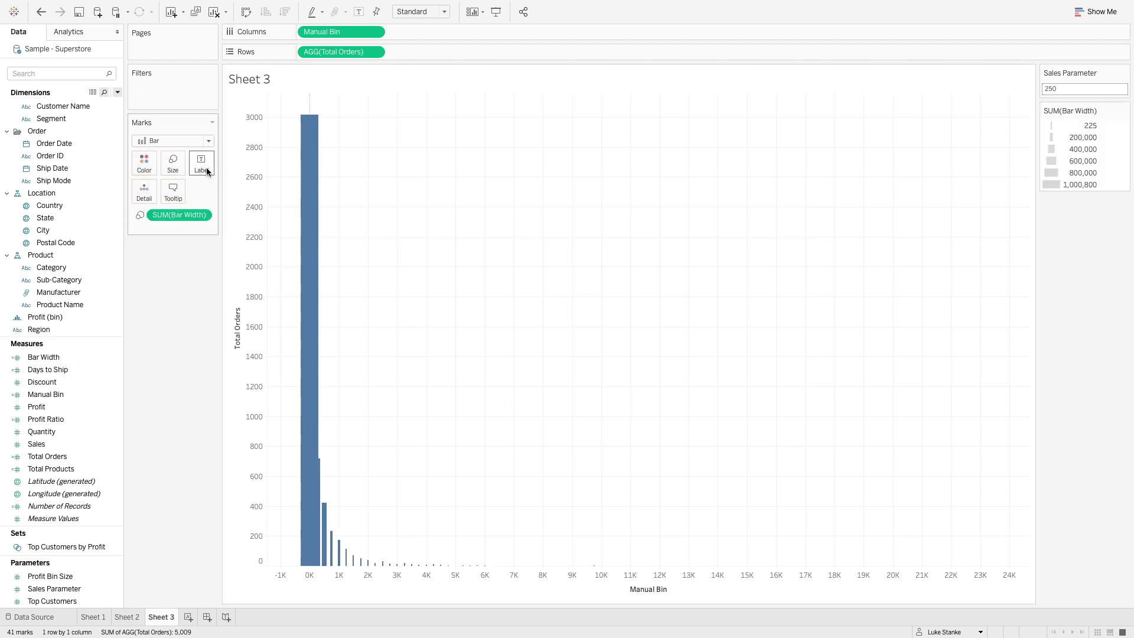
click(202, 214)
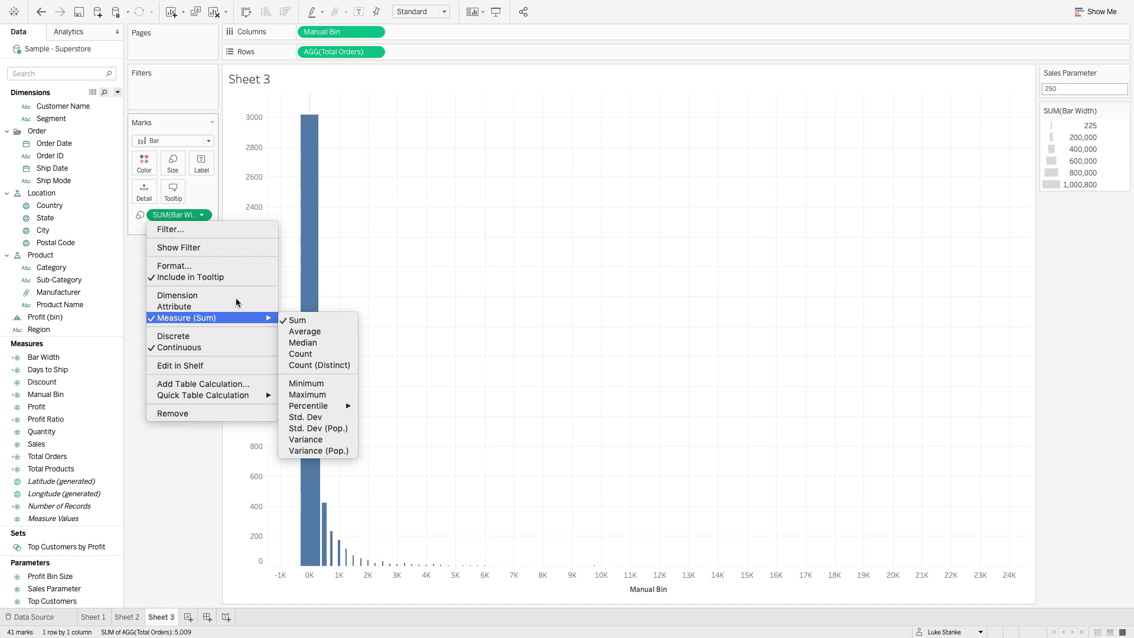
click(192, 296)
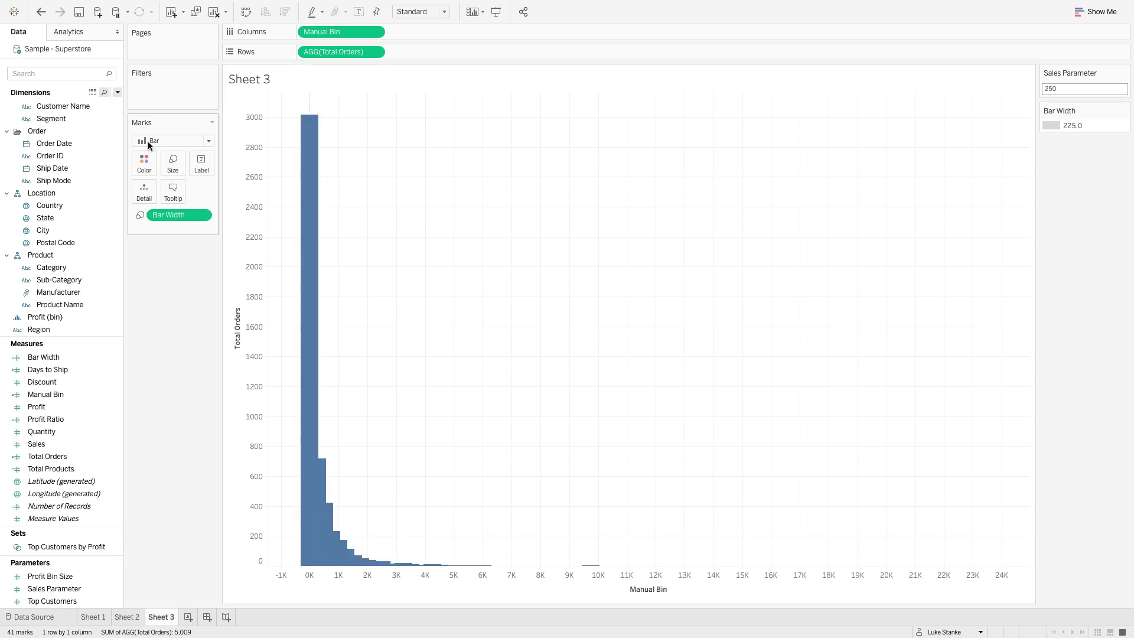
- Make the bar size Fixed with Center alignment on each Manual Bin
click(167, 171)
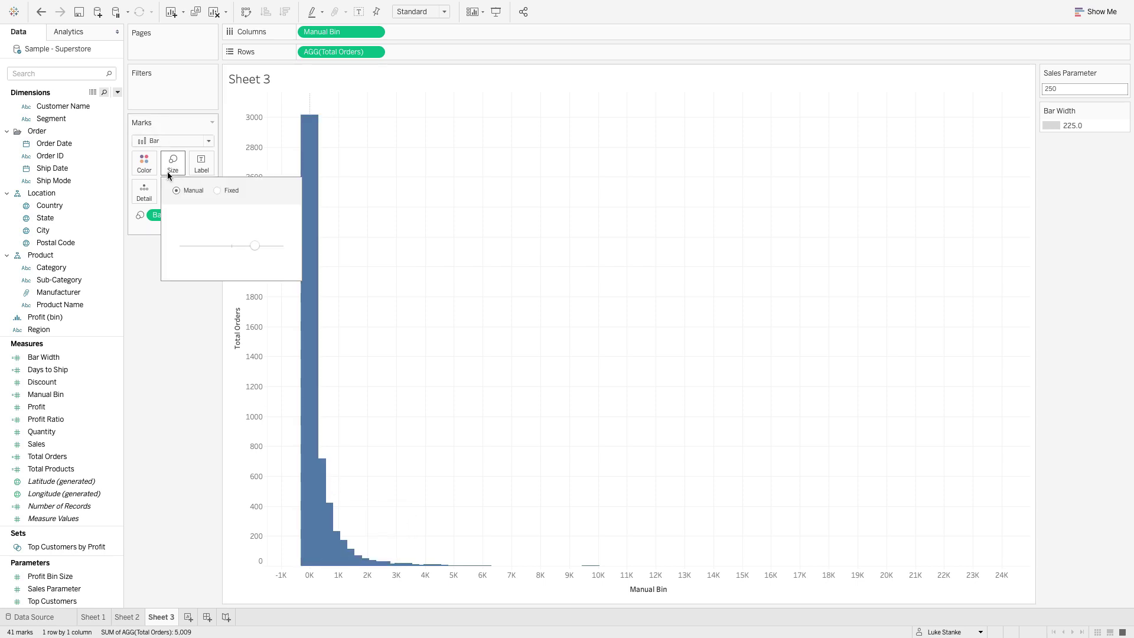
click(217, 191)
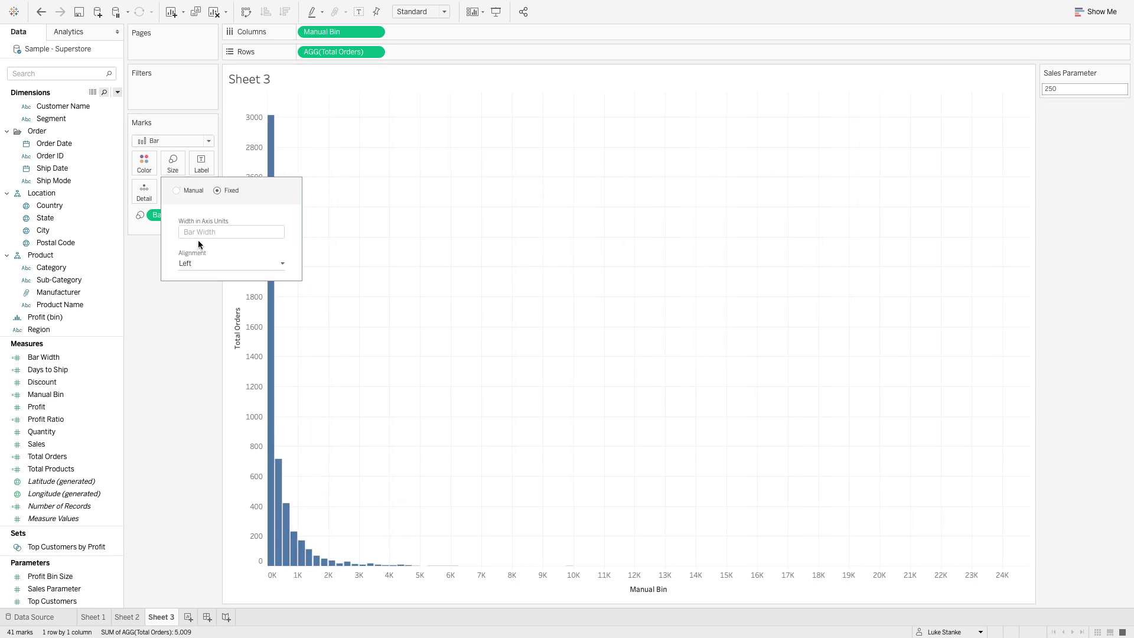
click(200, 263)
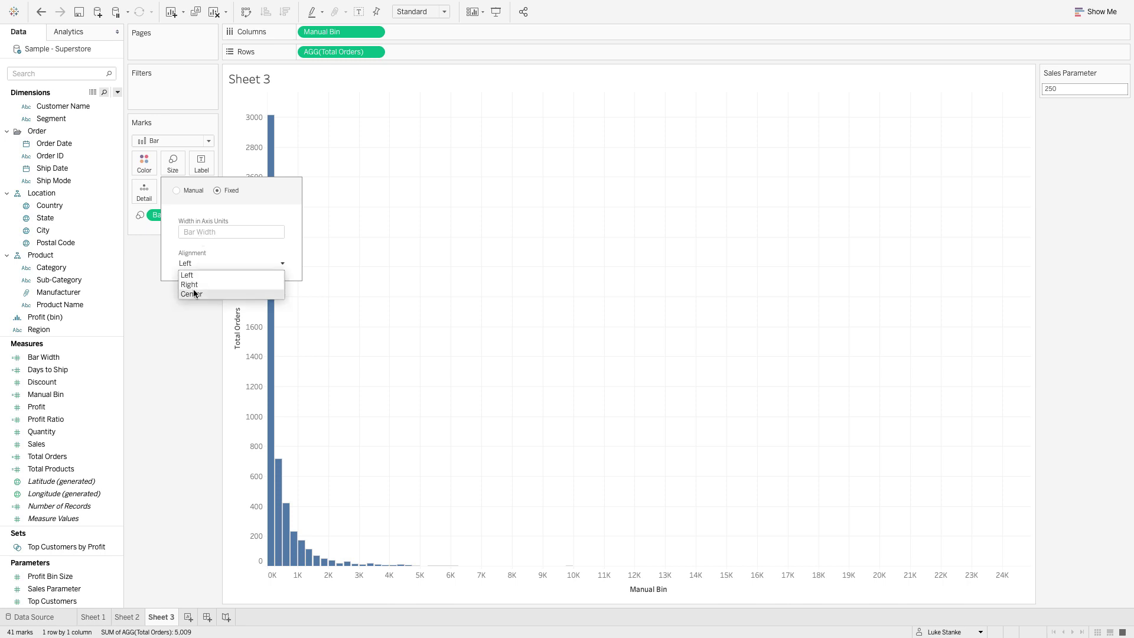
click(193, 289)
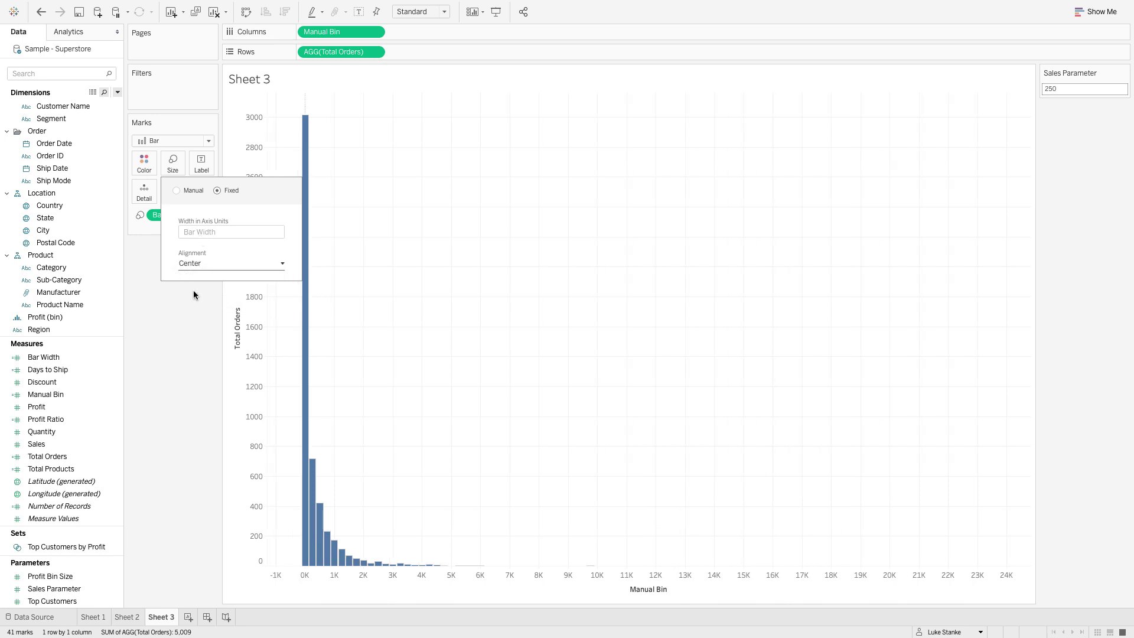
click(303, 557)
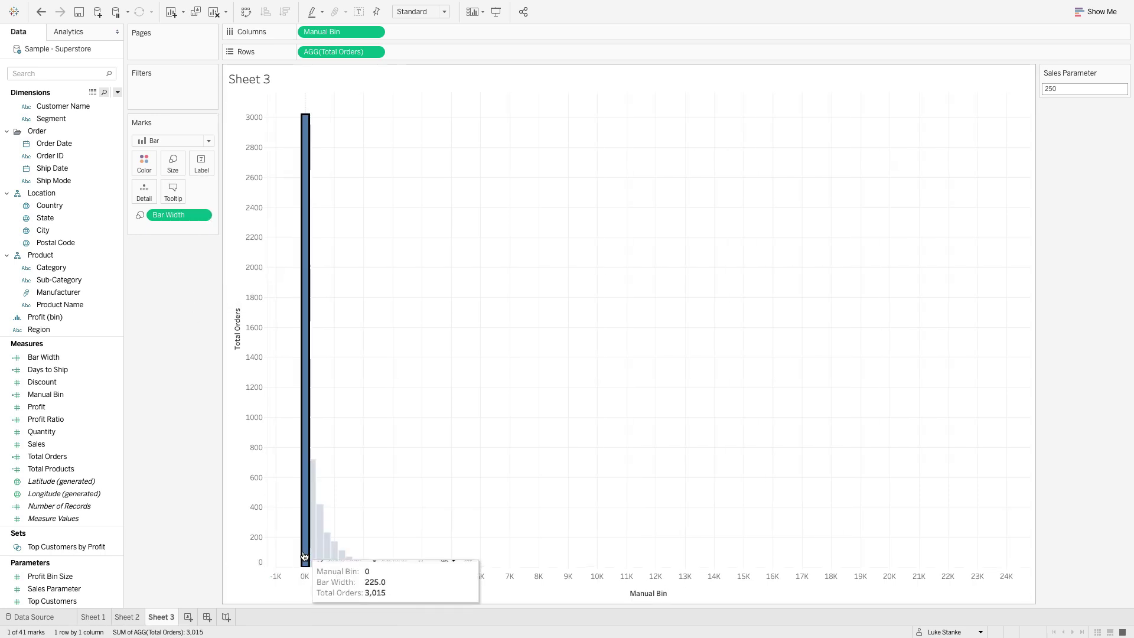
- Set the Sales Parameter to 1,000 and clear the bar selection
click(1076, 92)
text(1,)
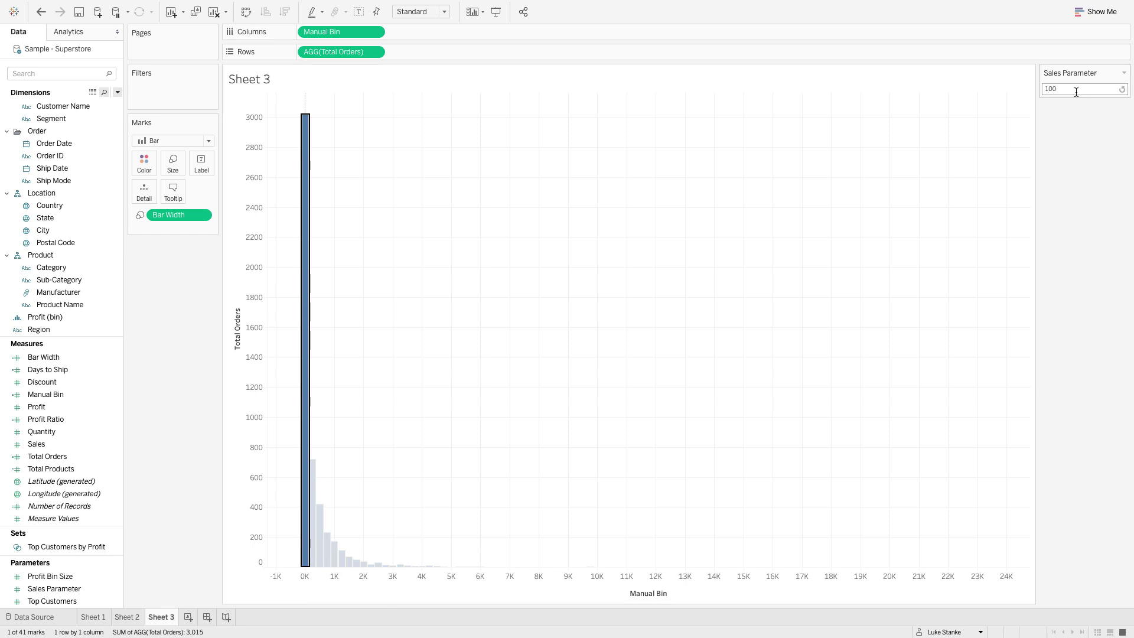
text(000)
key(Return)
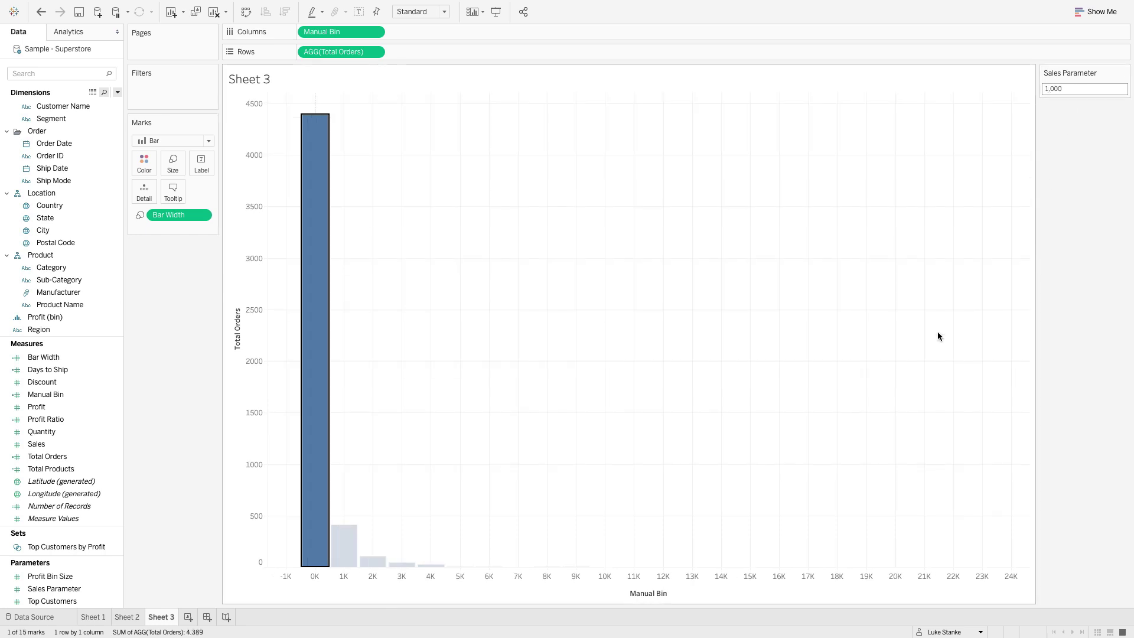
click(811, 363)
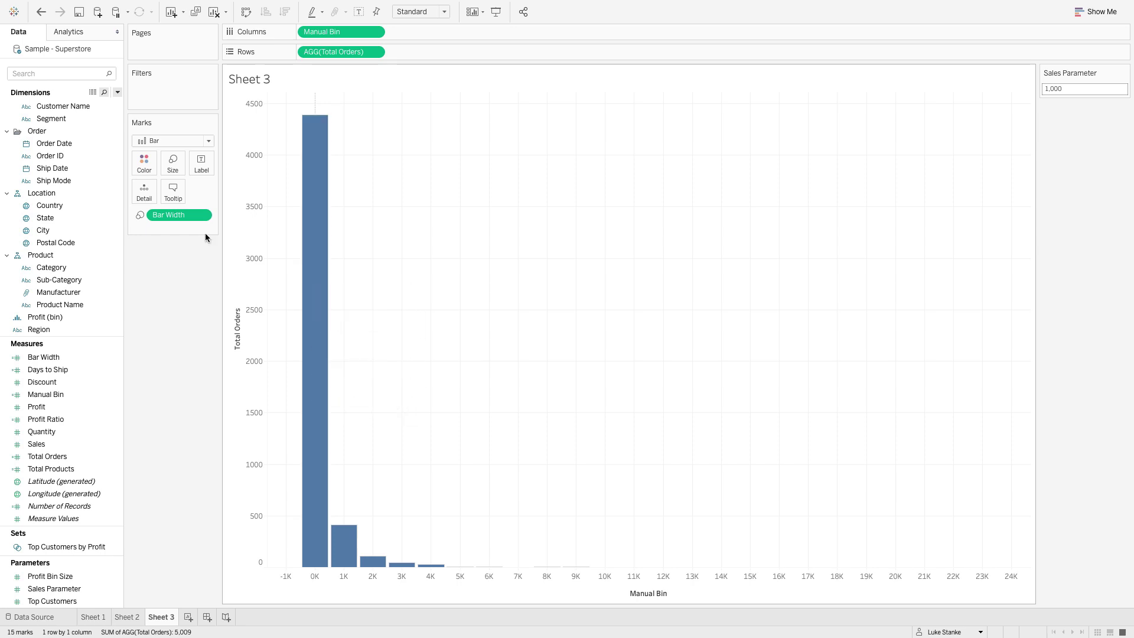
- Show mark labels with each bar's order count, then switch to Sheet 2
click(201, 166)
click(231, 190)
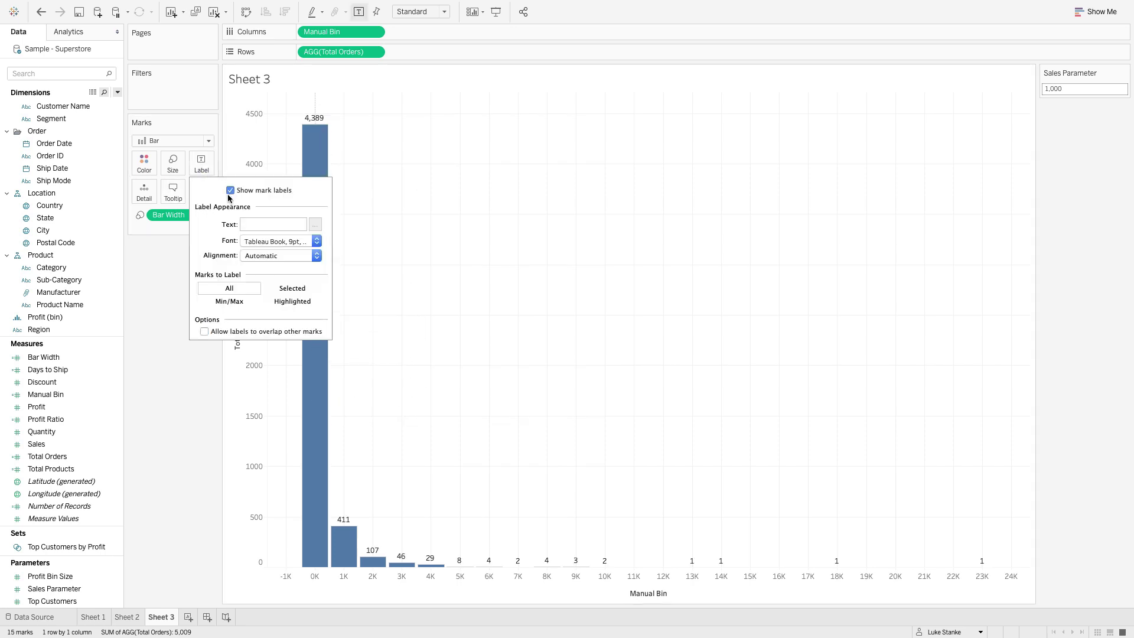
click(192, 389)
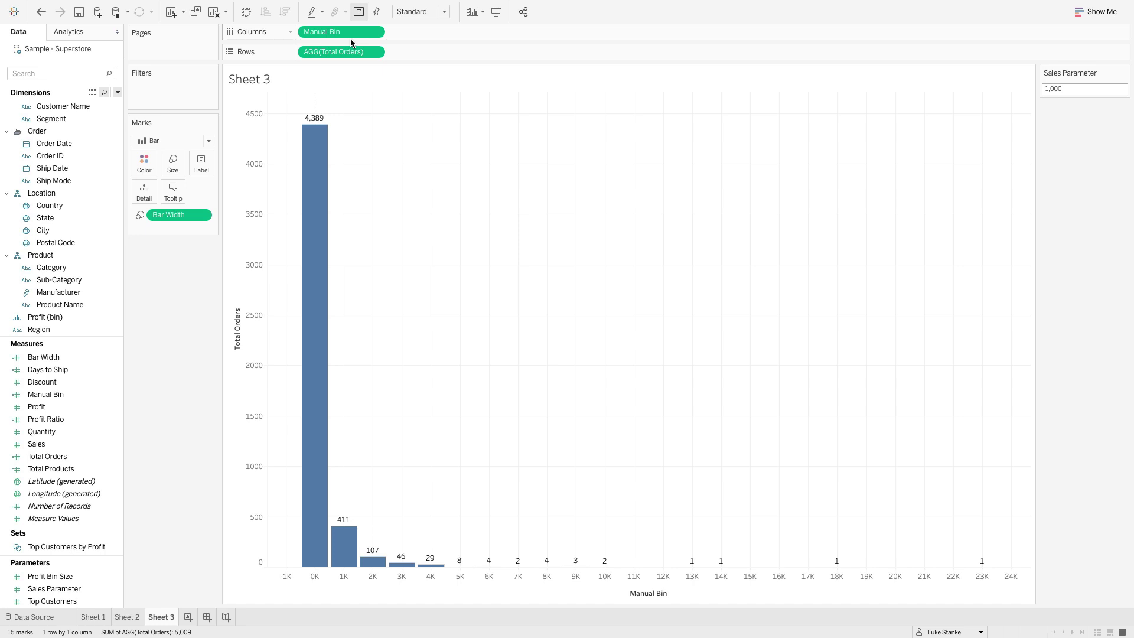
click(126, 618)
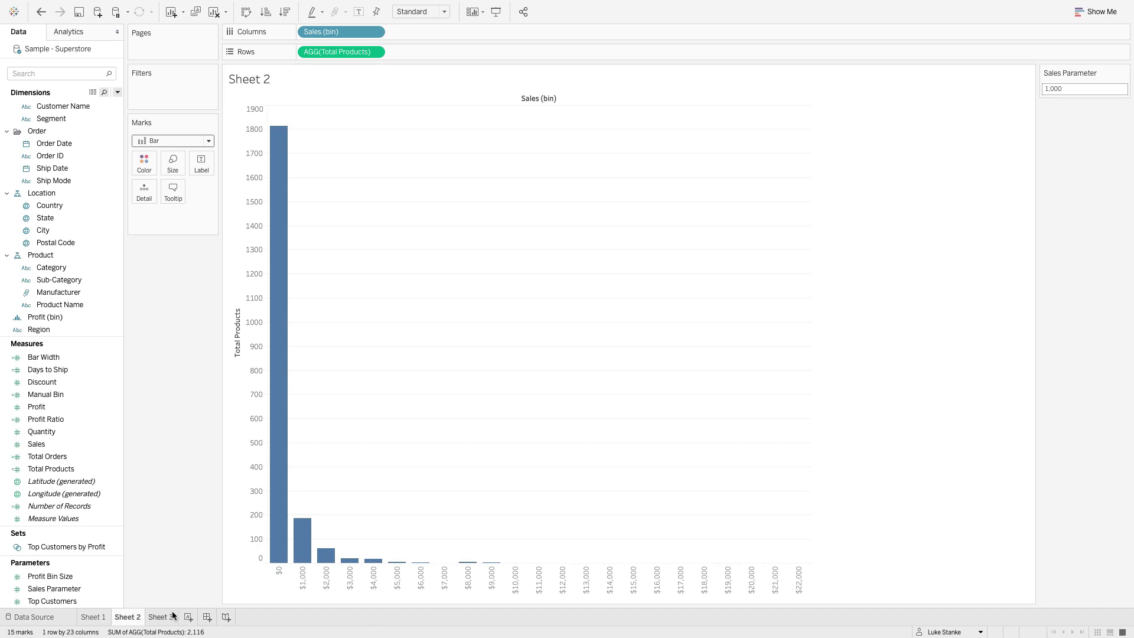
- Make the Sales (bin) axis continuous and compare the result against Sheet 3
click(375, 32)
click(361, 222)
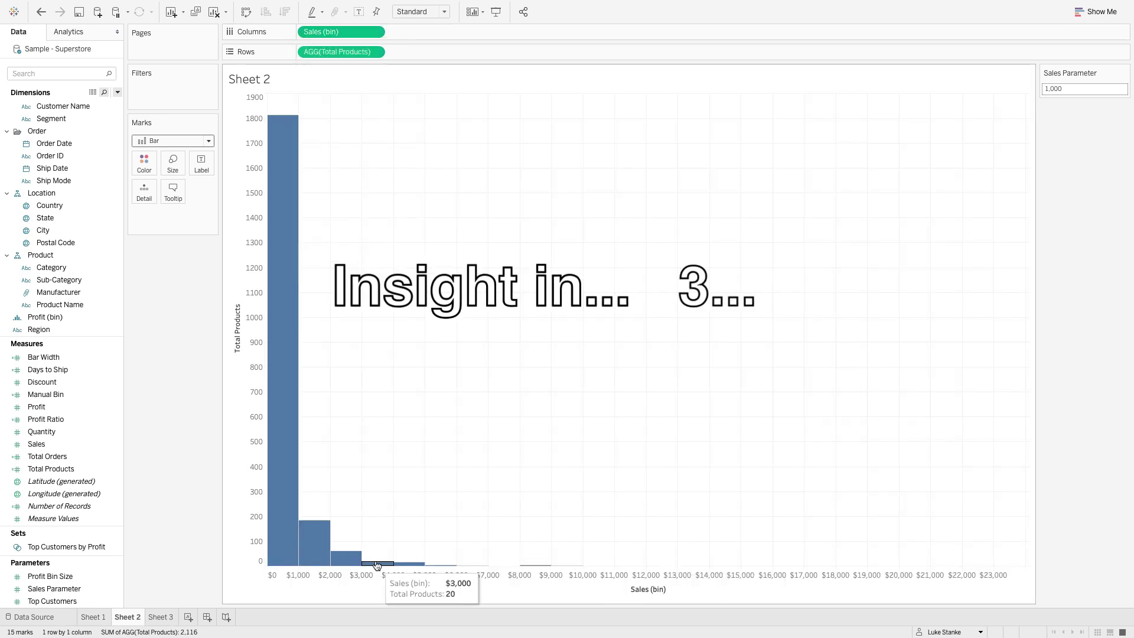
click(590, 565)
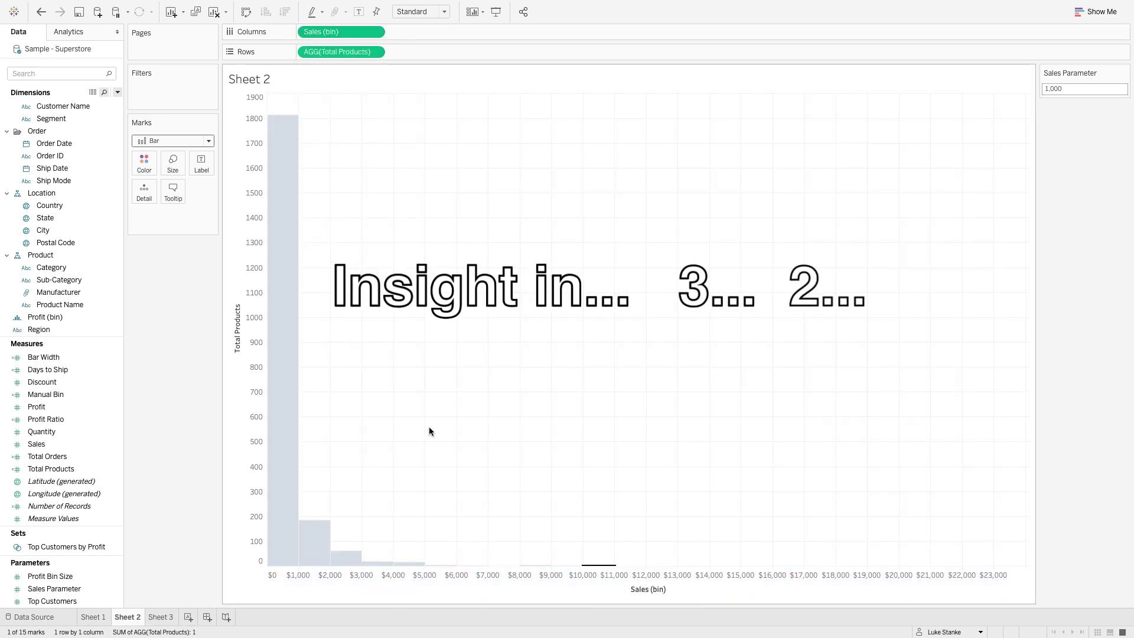
click(374, 305)
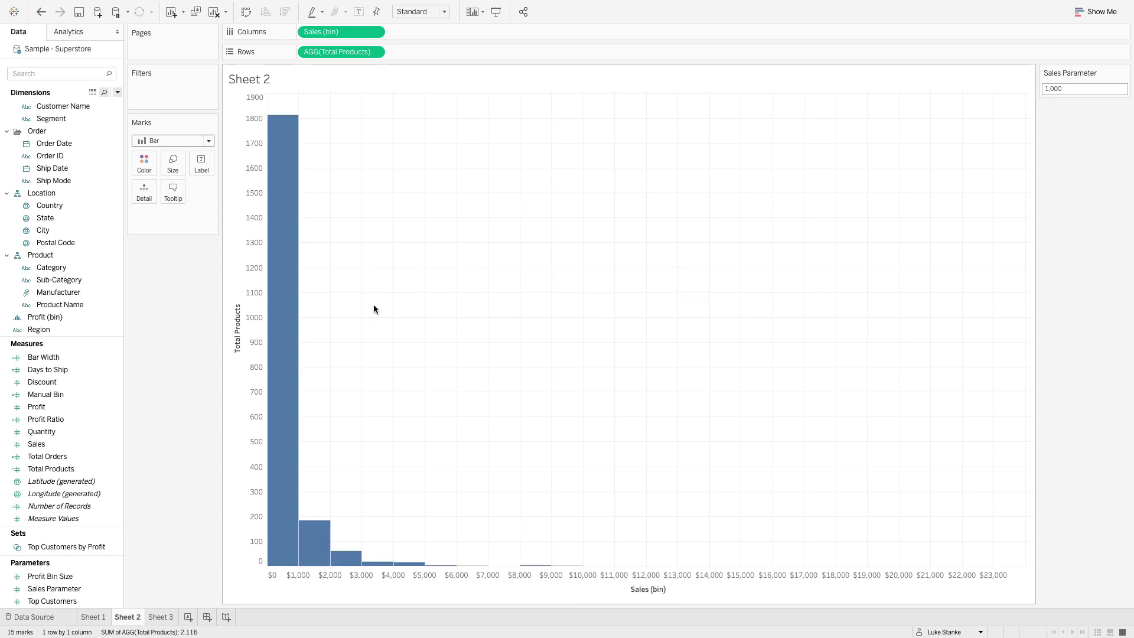
click(168, 615)
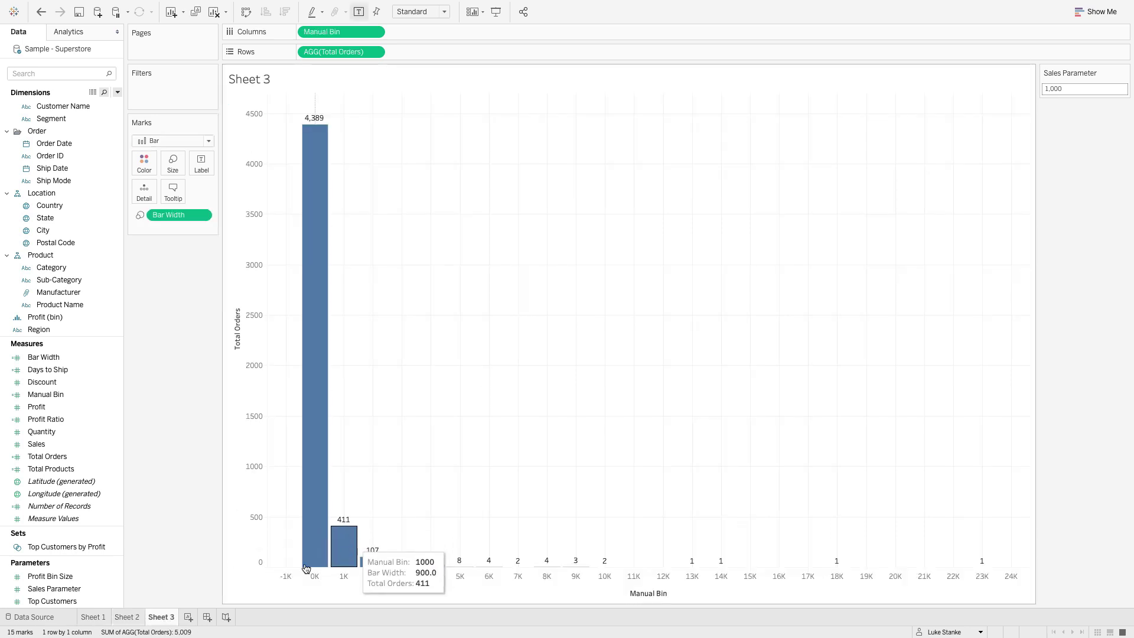
click(127, 618)
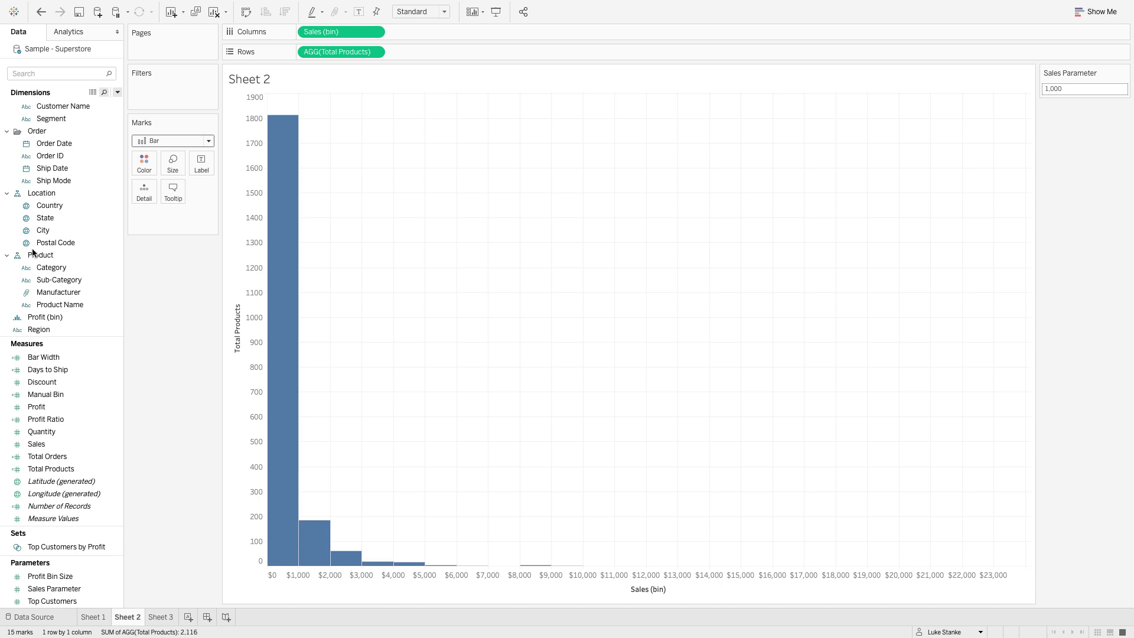
- Size Sheet 2's Sales bars by Bar Width as a dimension
drag(36, 357, 172, 163)
click(206, 215)
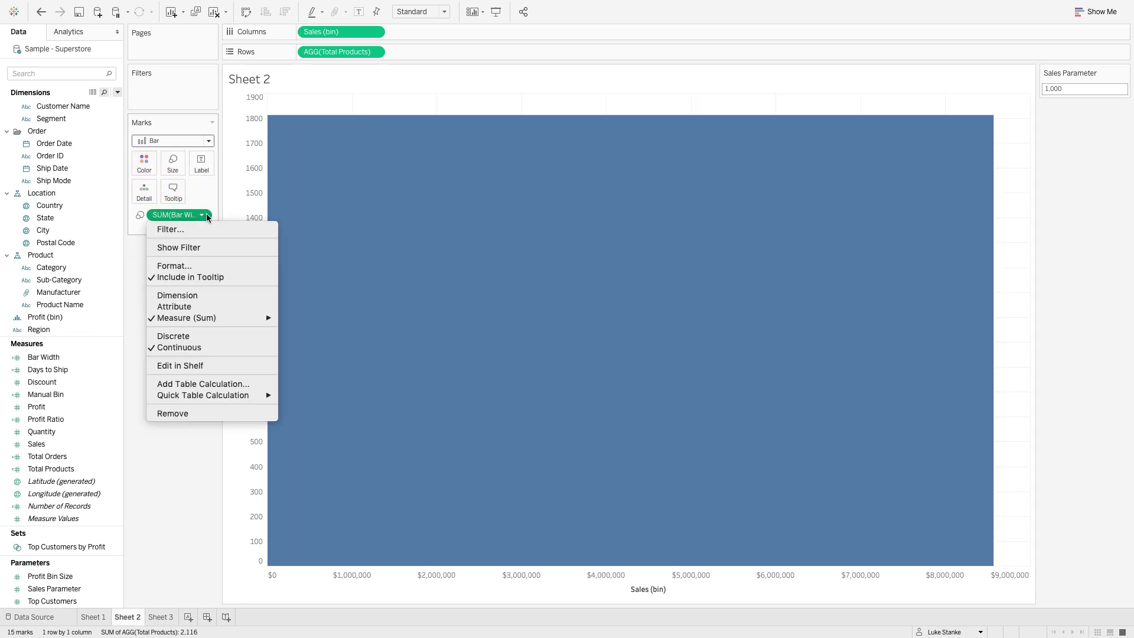
click(189, 296)
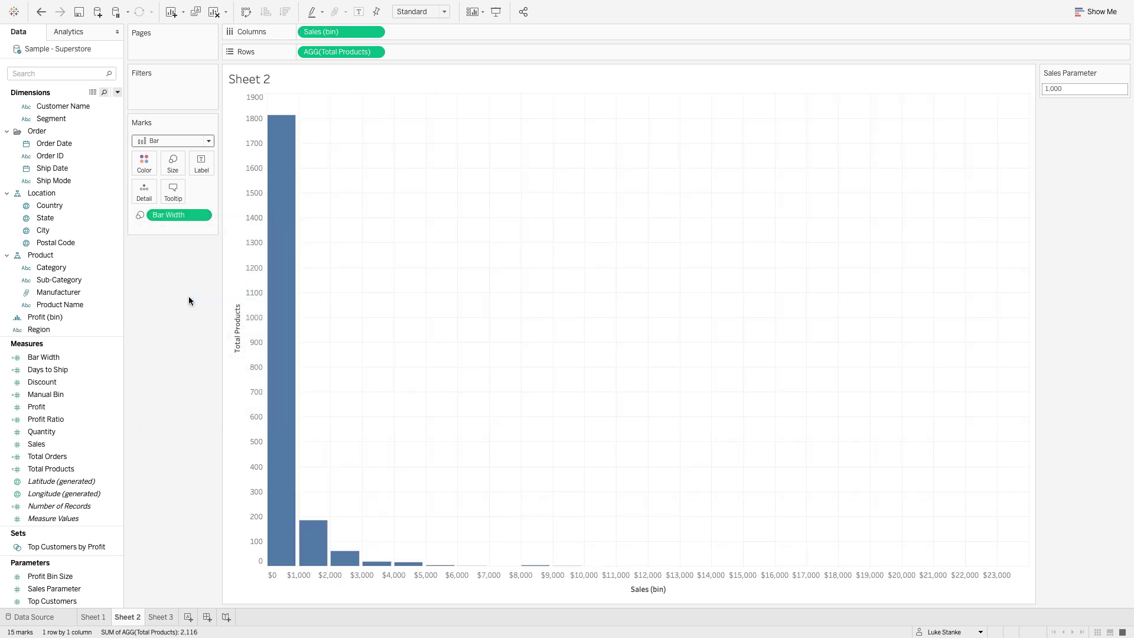
click(1083, 93)
- Apply a Sales Parameter of 200 and show count labels on the Sales bars
text(200)
key(Return)
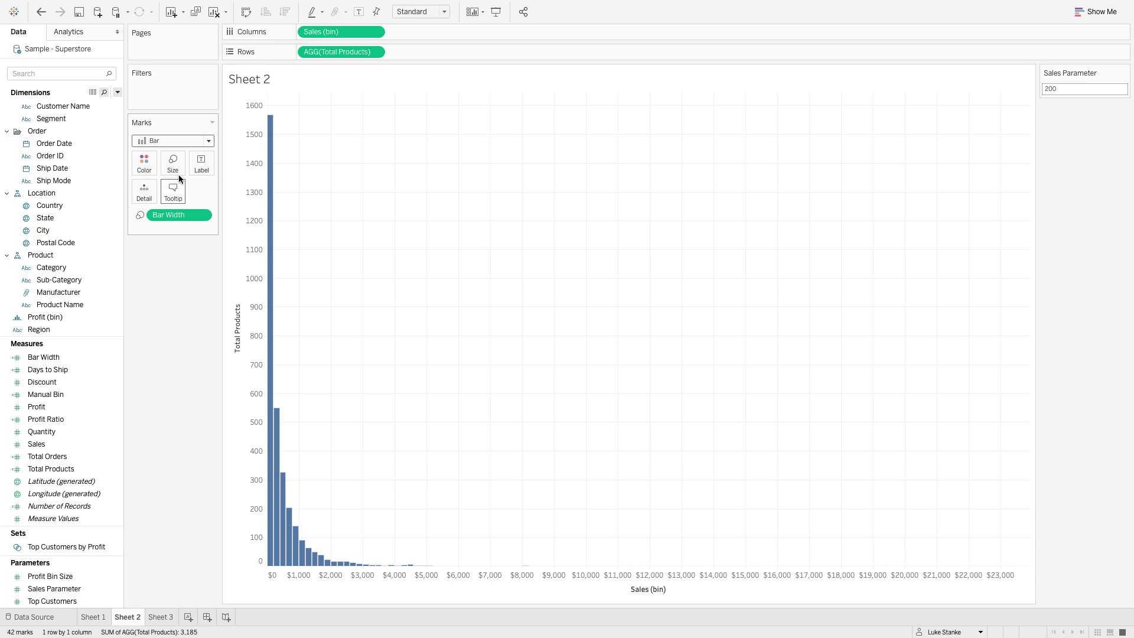
click(201, 163)
click(230, 190)
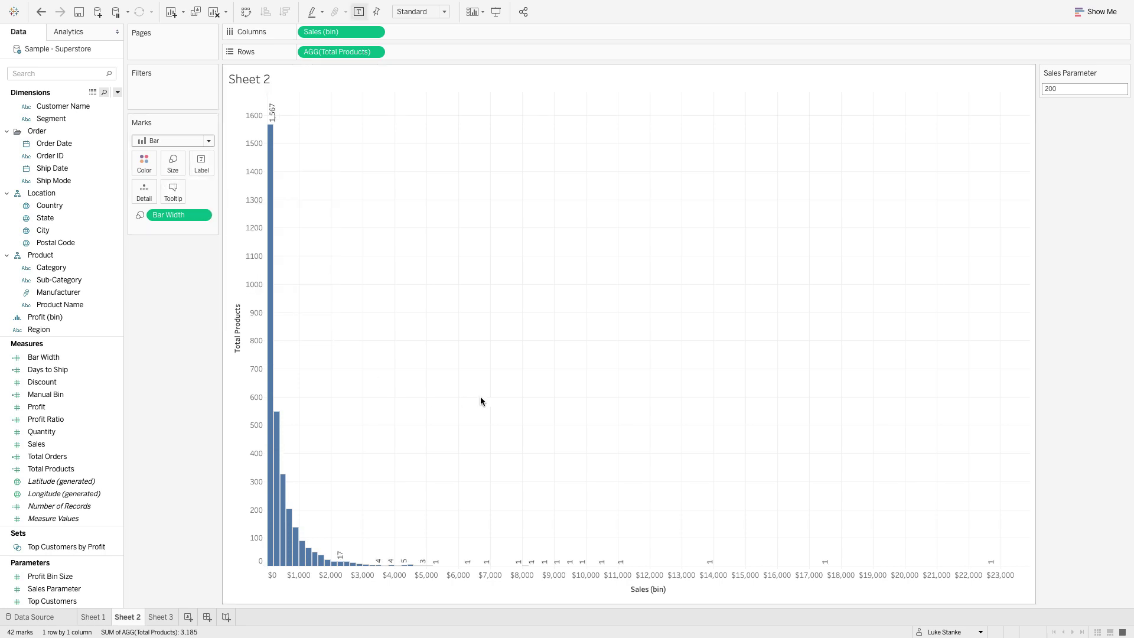
- Change the Sales Parameter to 500, redrawing the histogram as 23 bins
click(1065, 87)
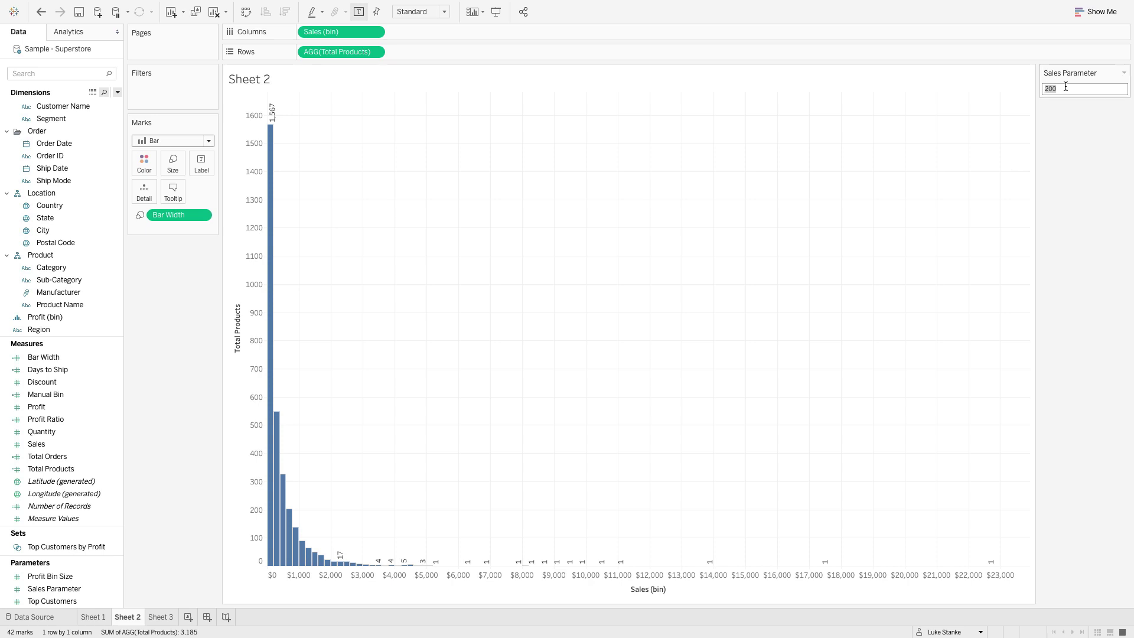
text(500)
key(Return)
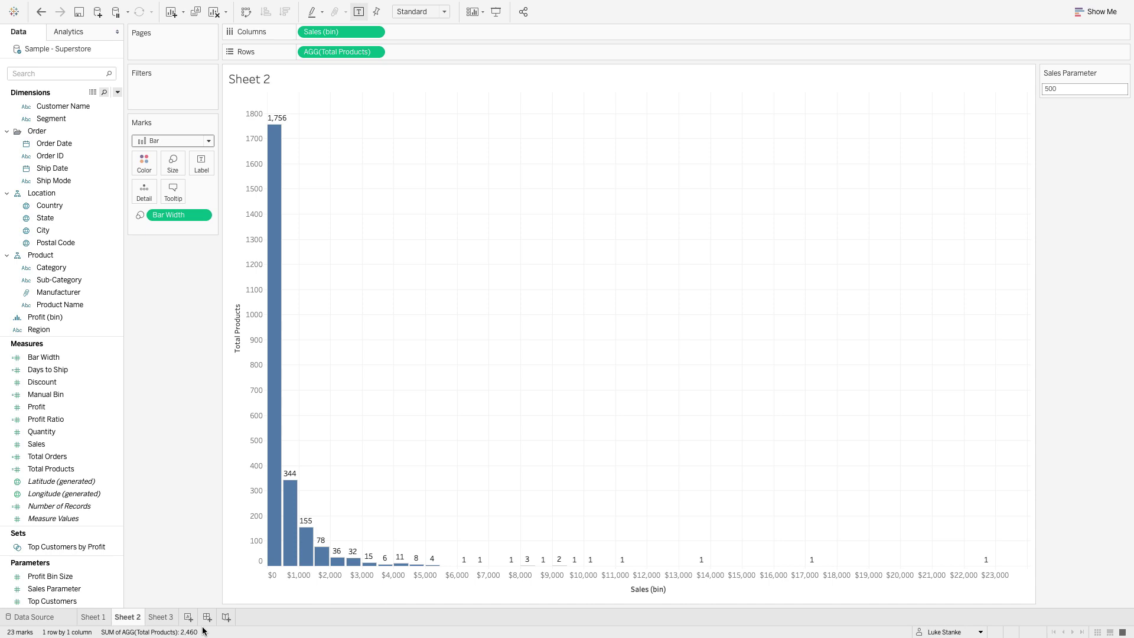
click(161, 616)
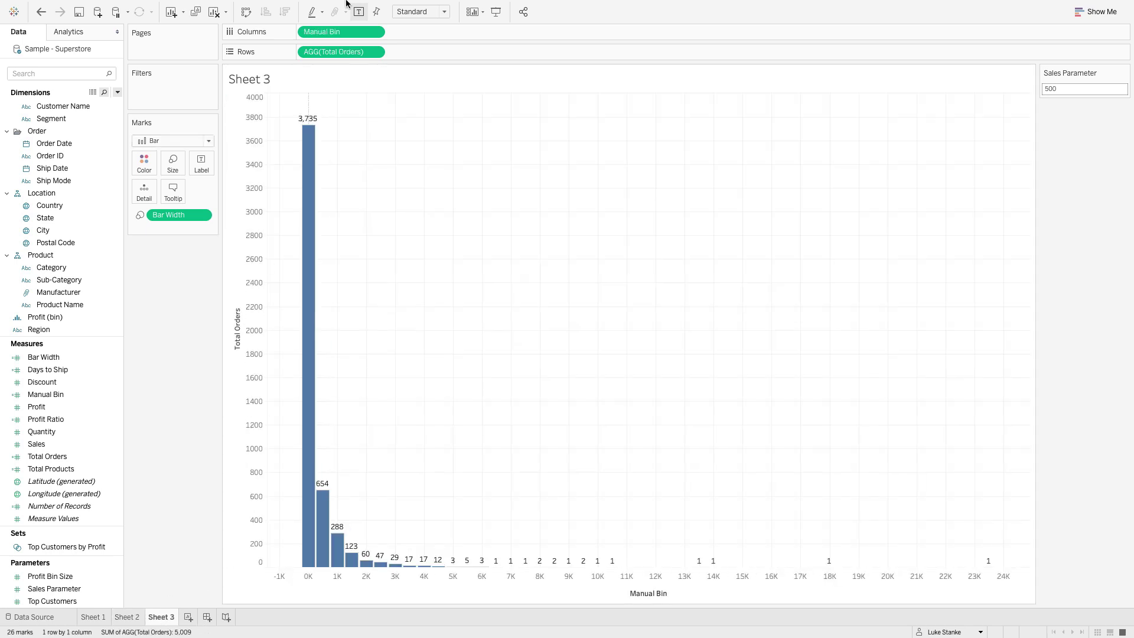